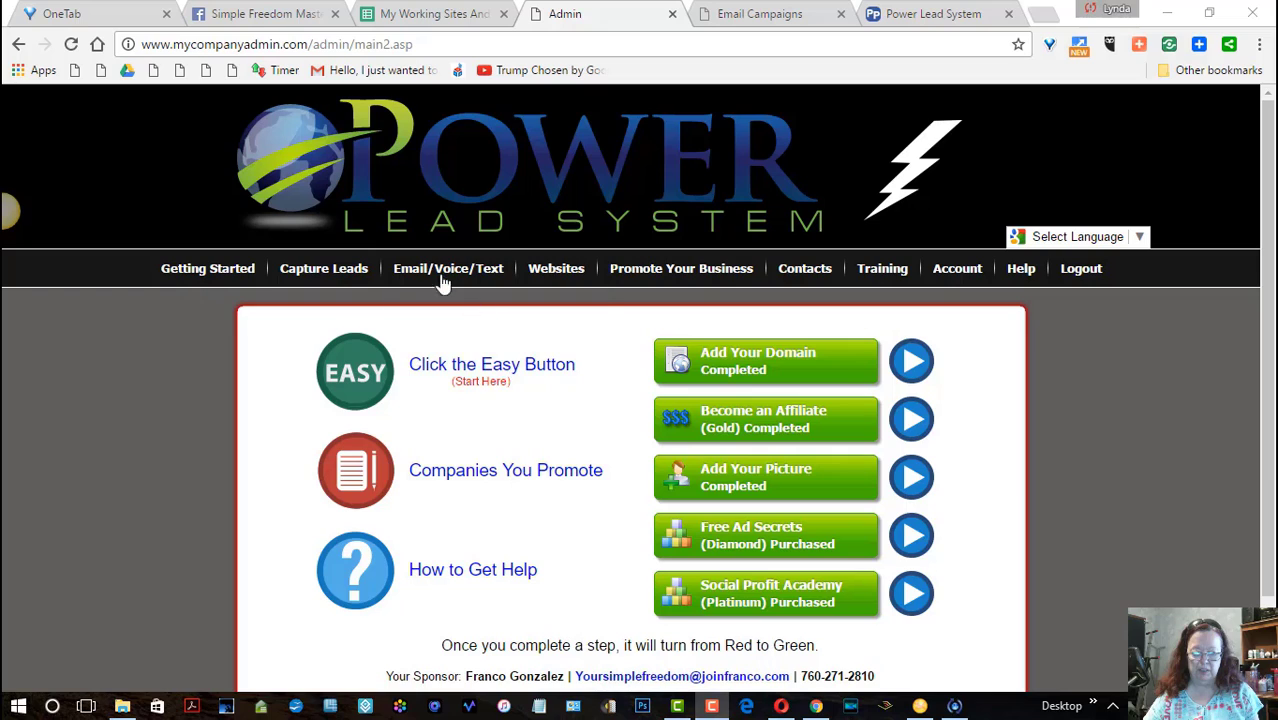
Step: Open the Email View/Edit Campaigns list and scroll to the Create a New Campaign option
mouse_move(437, 277)
mouse_move(428, 300)
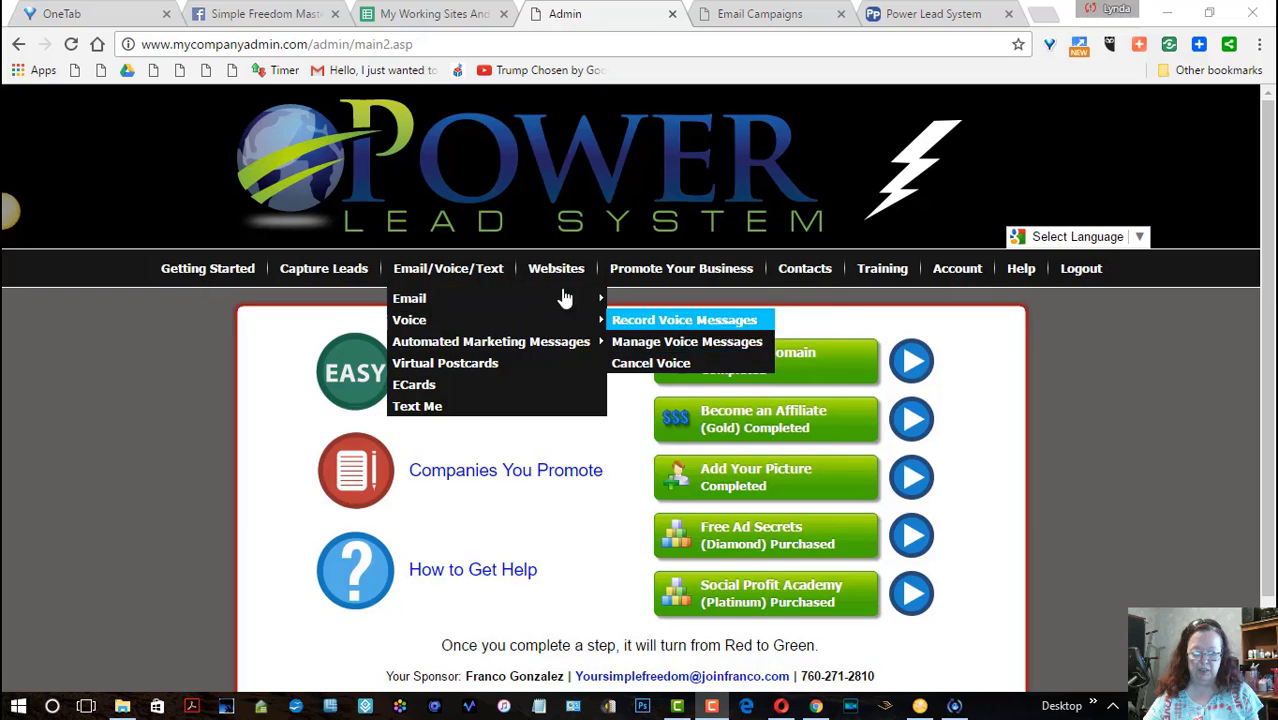
mouse_move(500, 300)
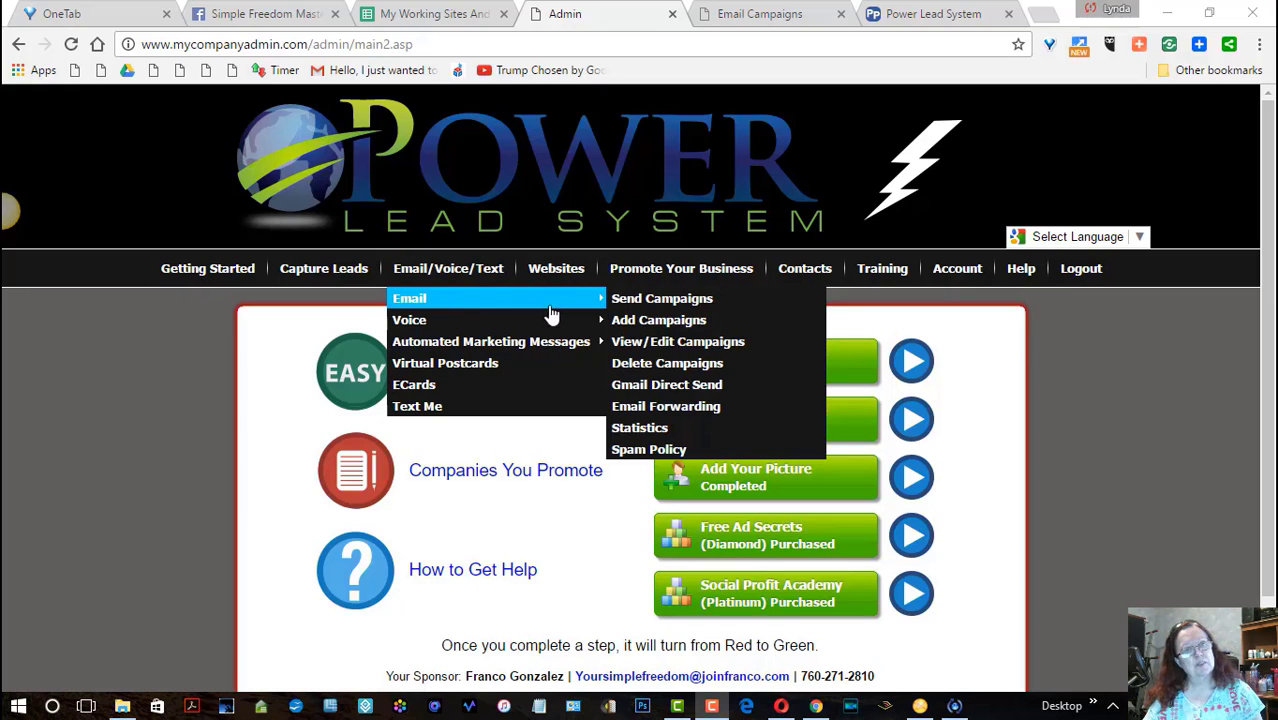
click(634, 341)
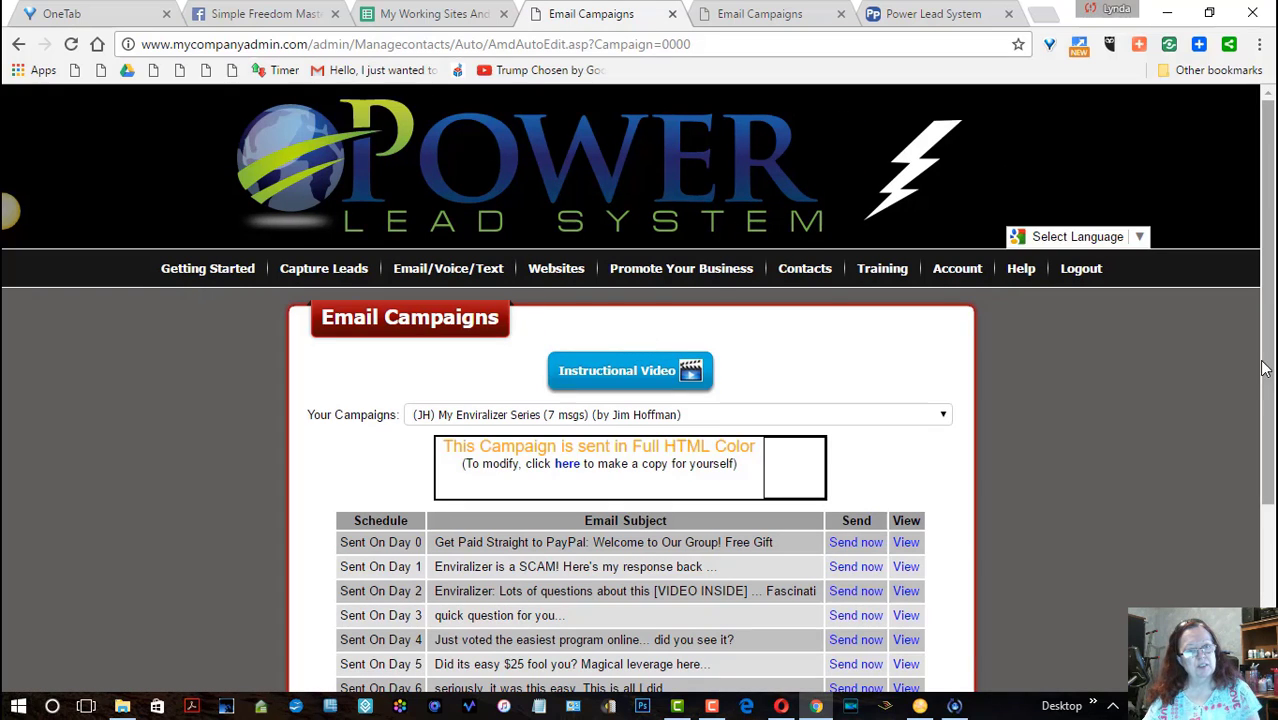
scroll(1266, 420, down, 2)
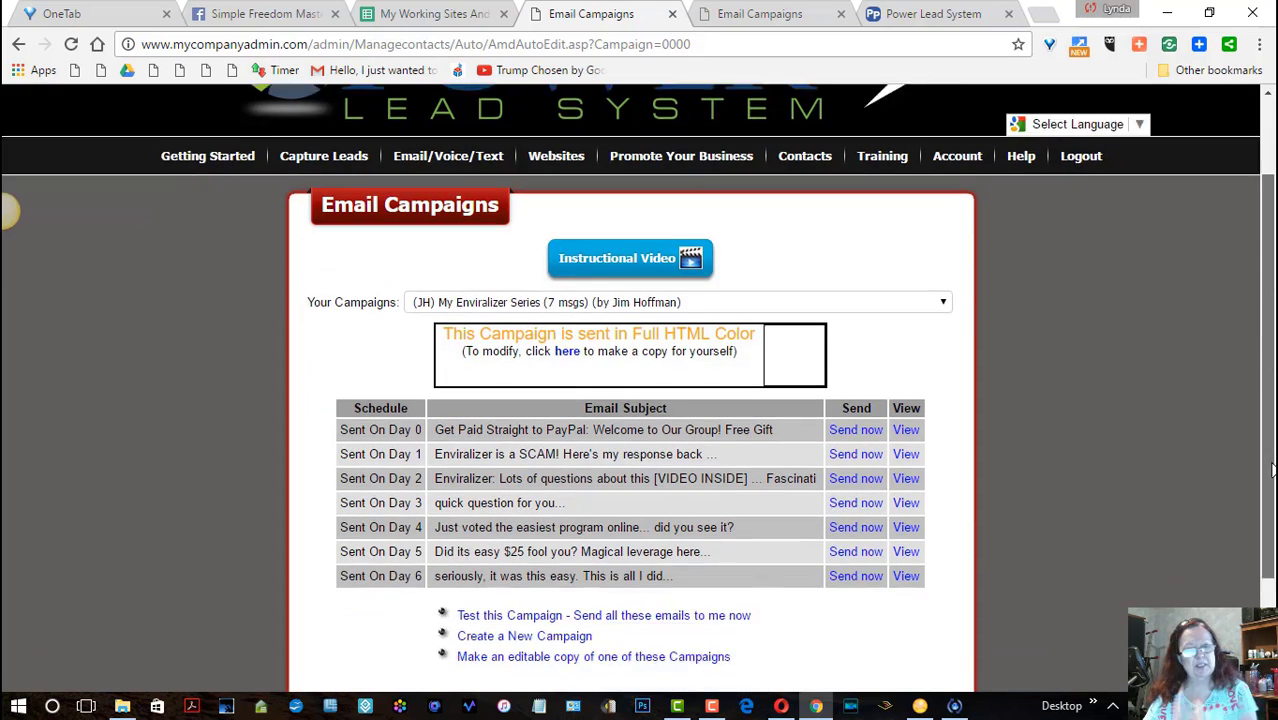
scroll(1270, 470, down, 3)
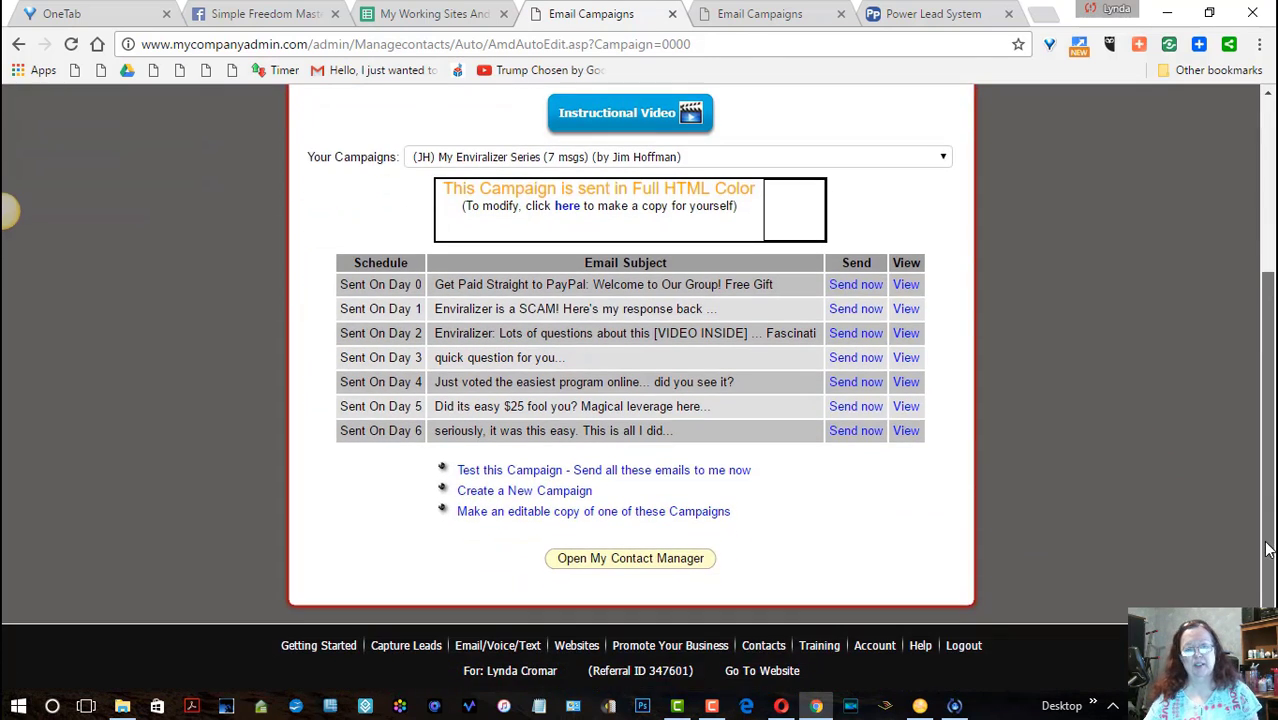
Step: Create a new email campaign named 'Broadcast - Training Thursday Night - Day of'
click(578, 492)
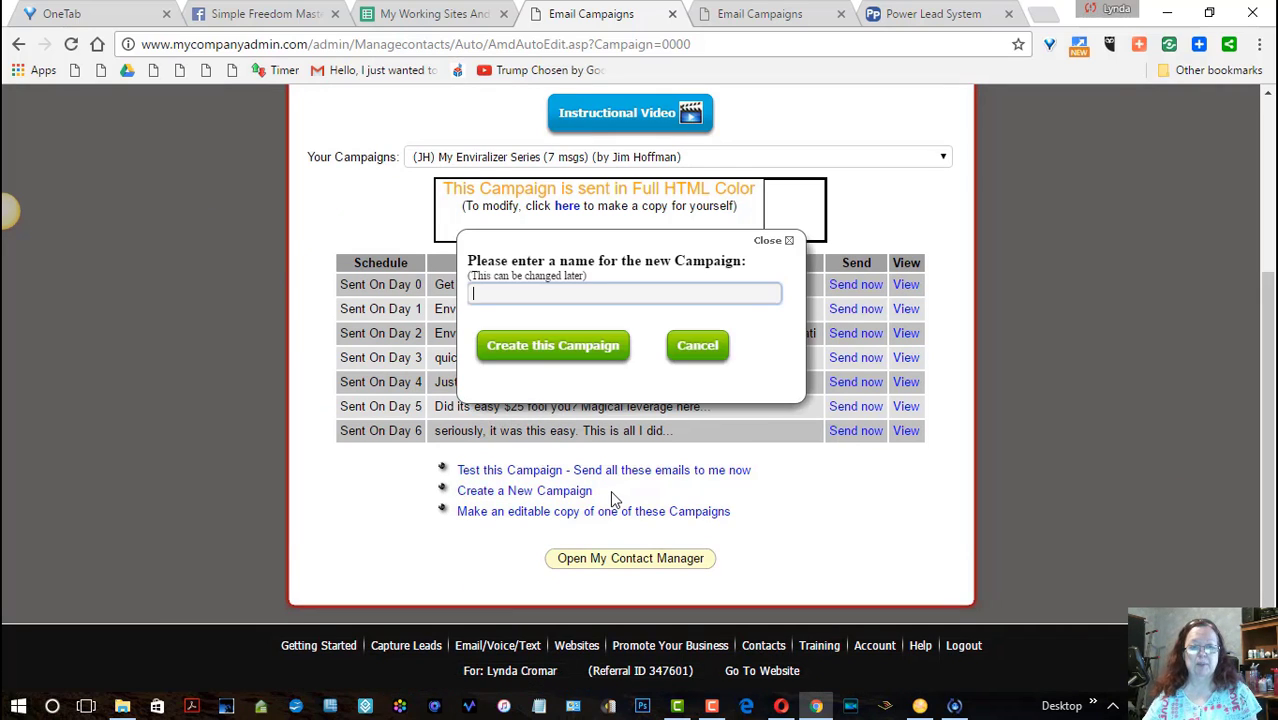
text(Broadcast)
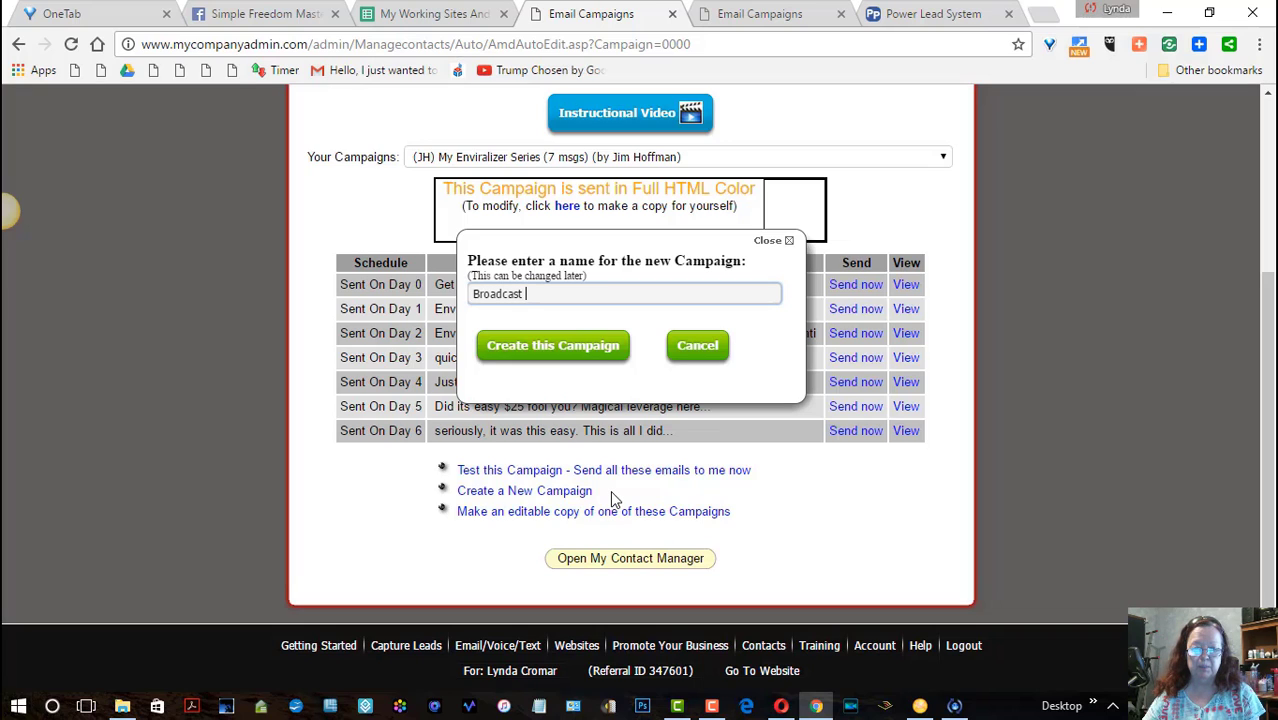
text( - )
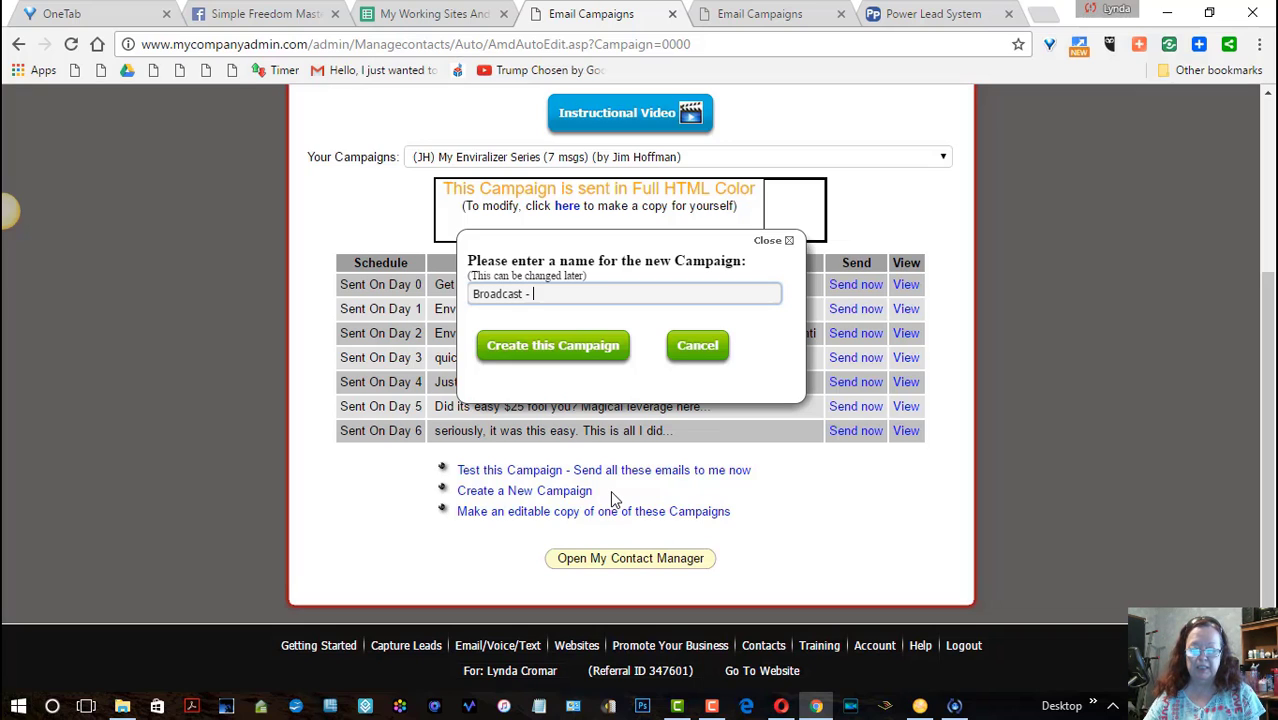
text(Training T)
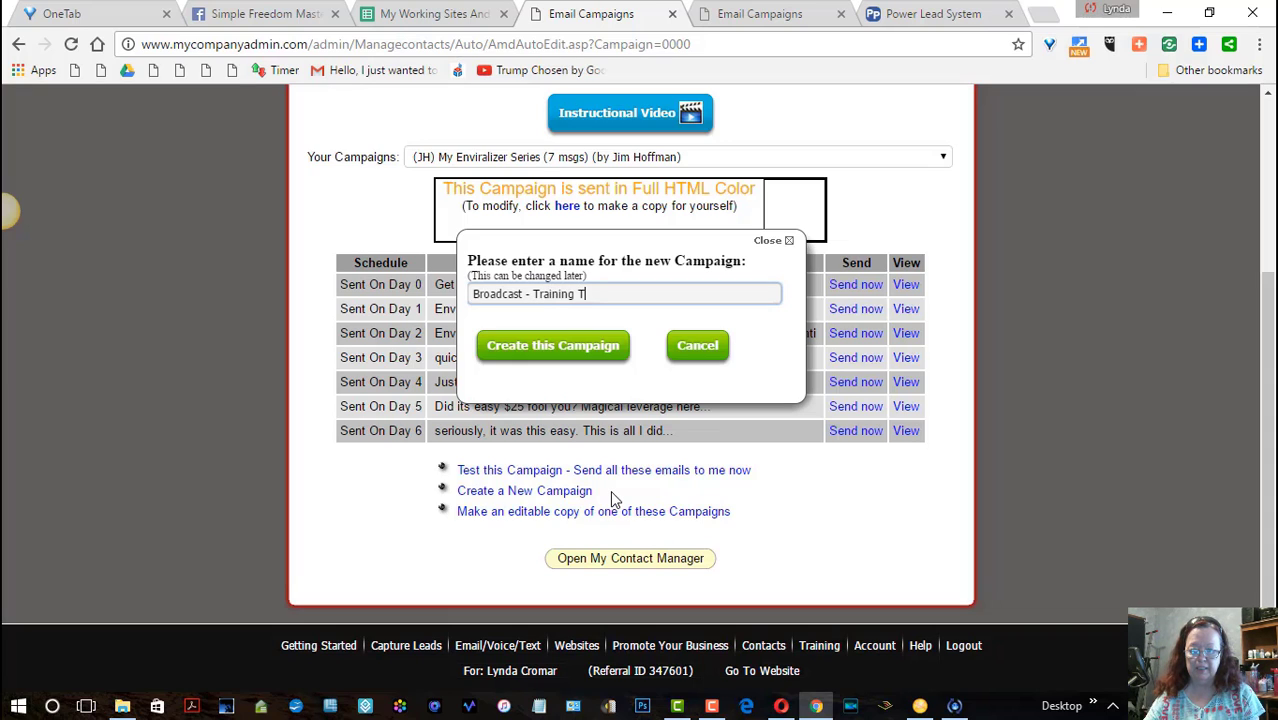
text(hur)
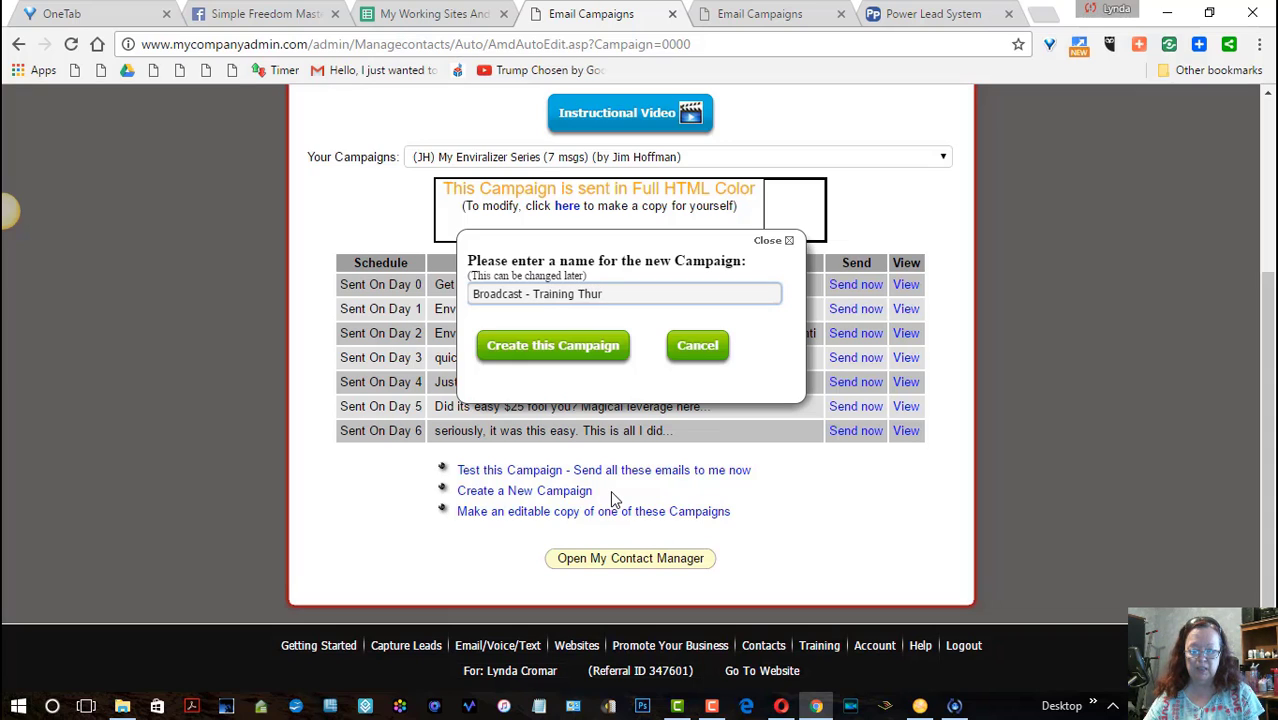
text(sday Night)
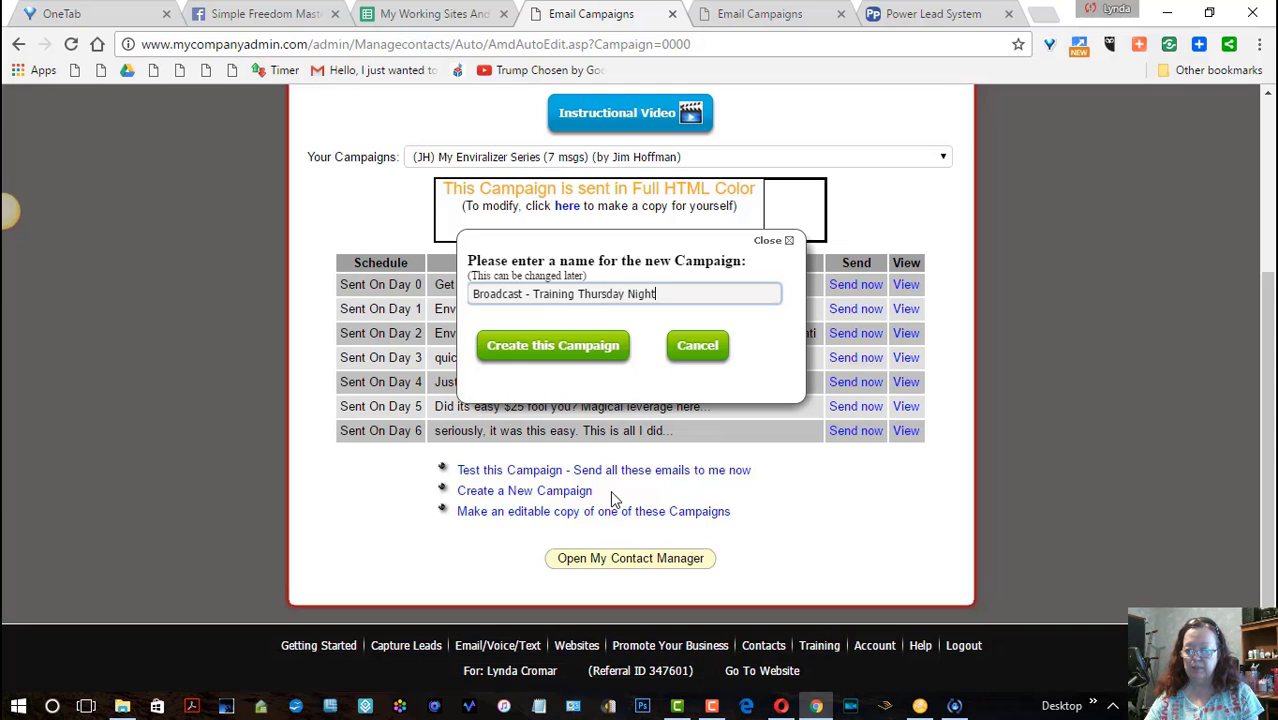
text( -)
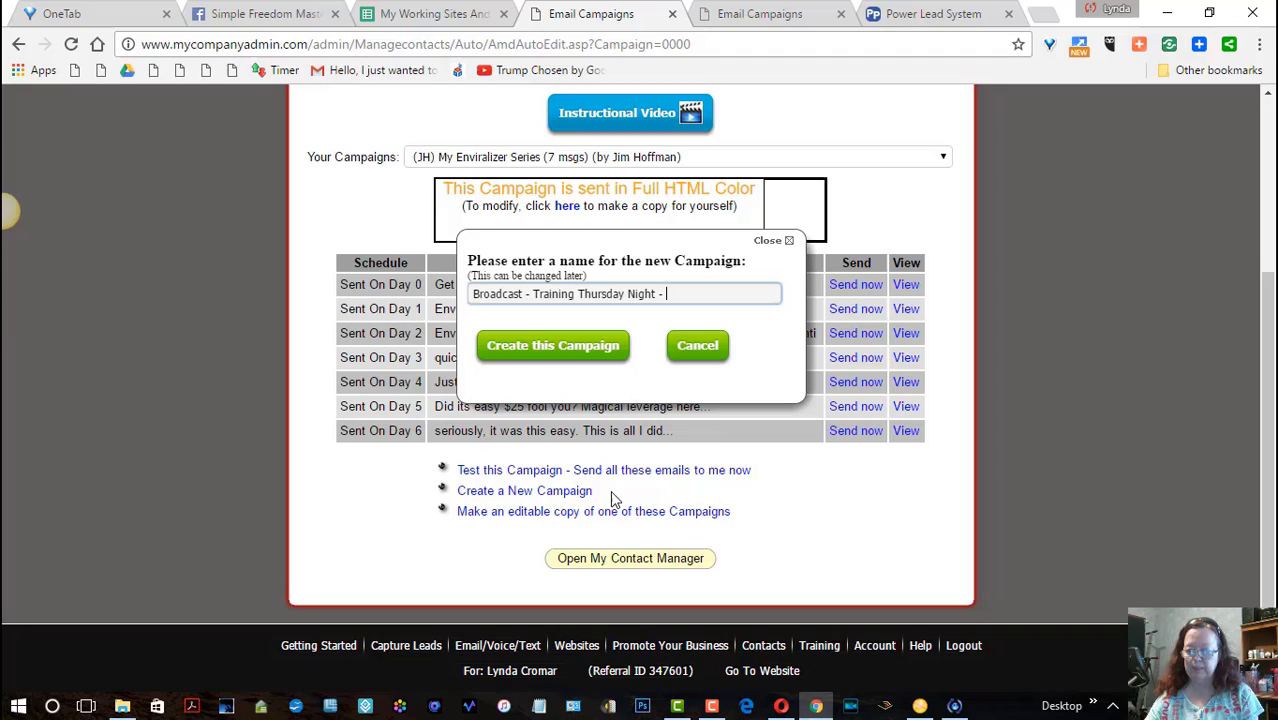
text( Da)
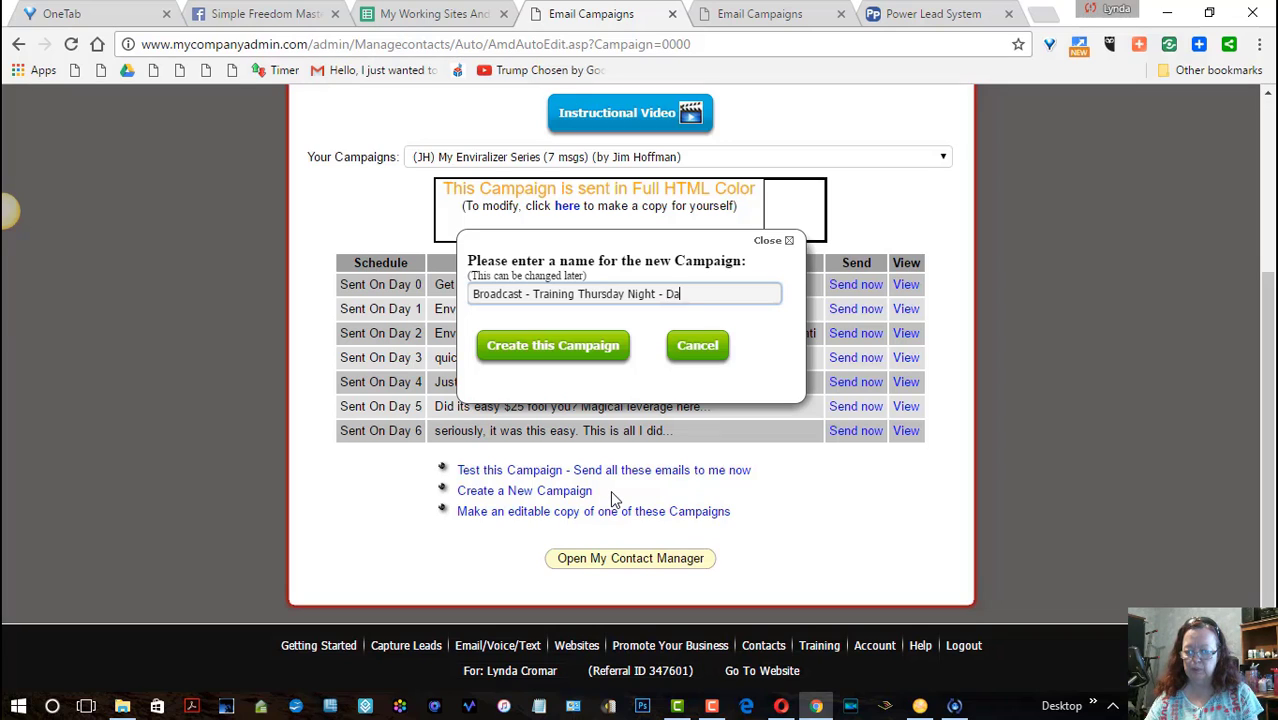
text(y of)
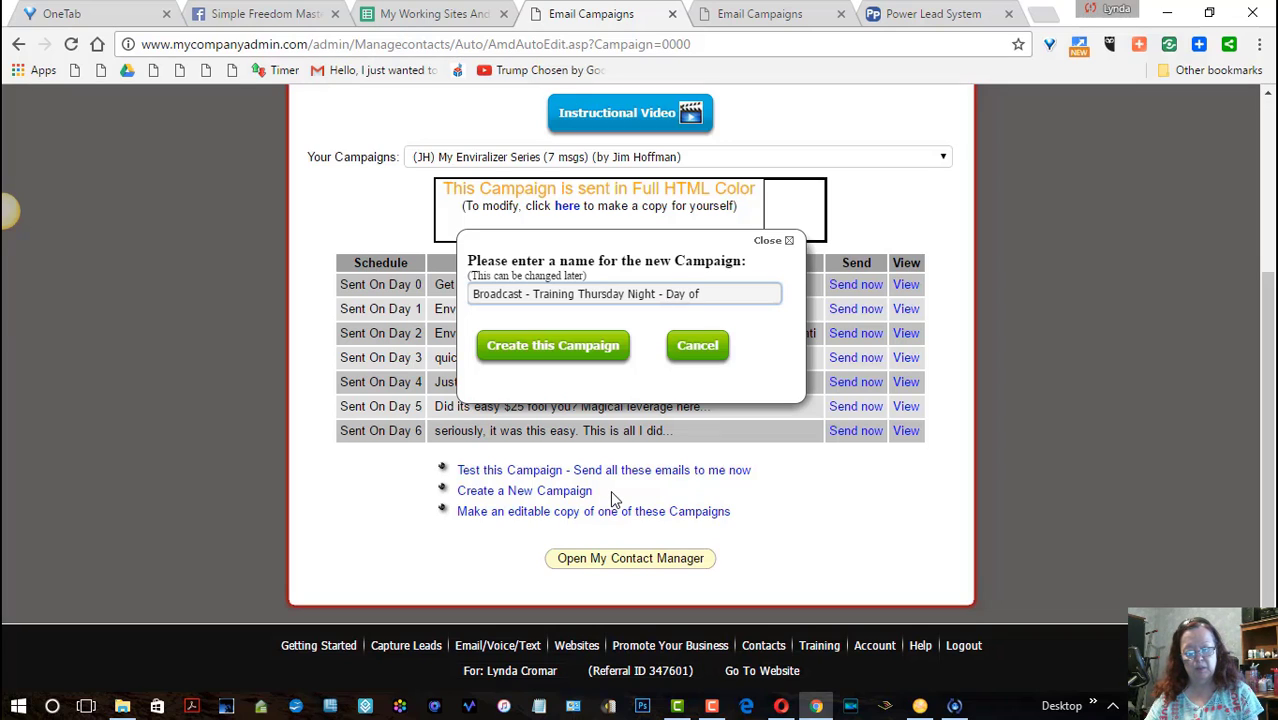
click(565, 341)
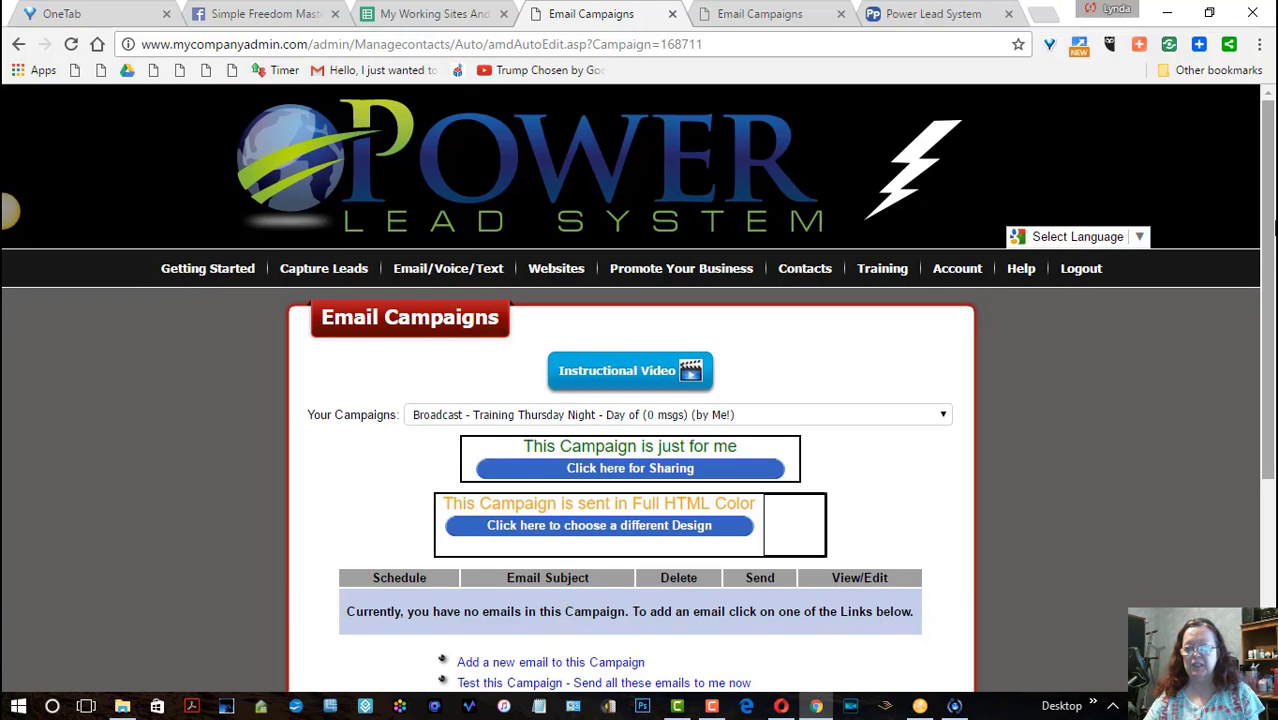
Step: Scroll the new campaign page, start an editable copy, then dismiss the copy-naming prompt
drag(1273, 237, 1240, 381)
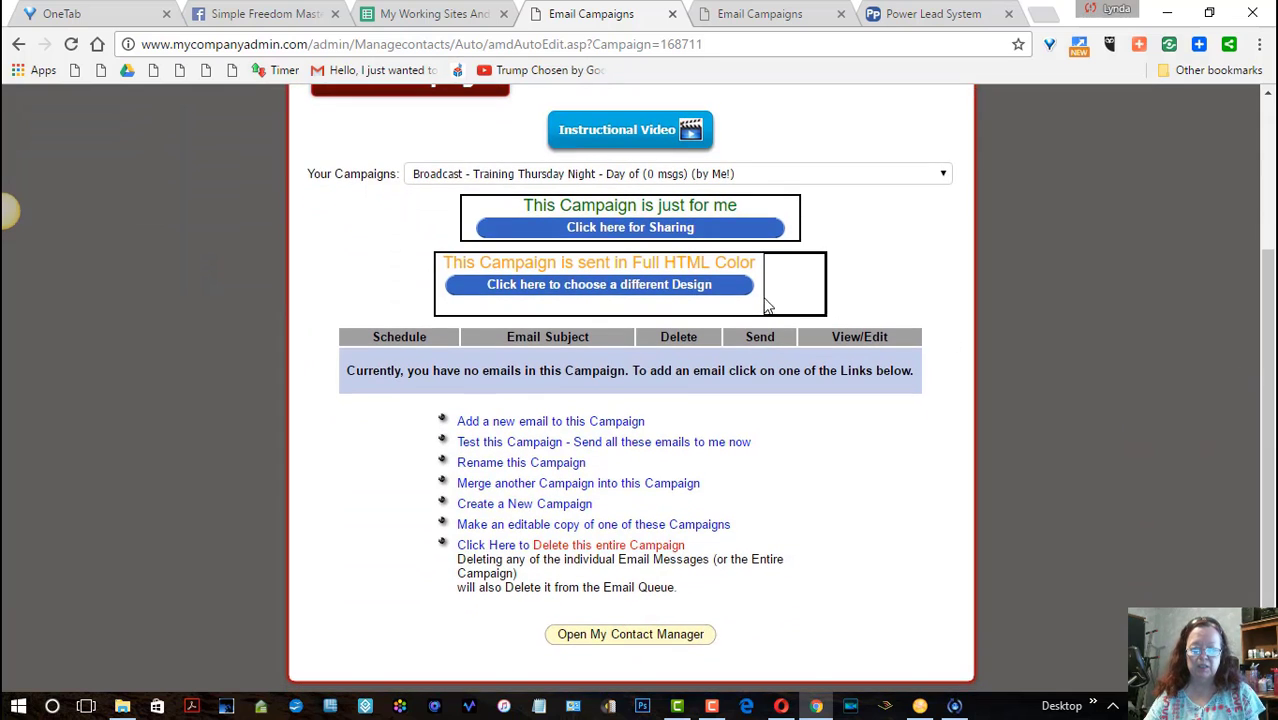
click(620, 526)
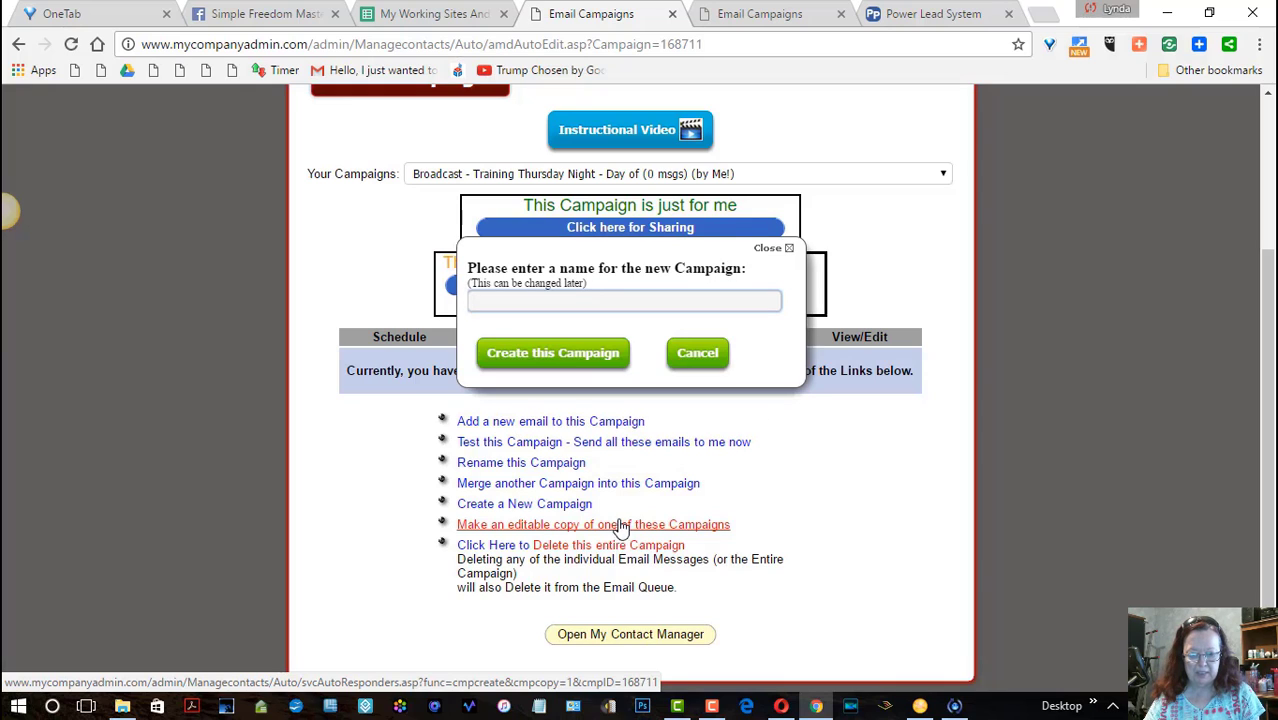
click(767, 252)
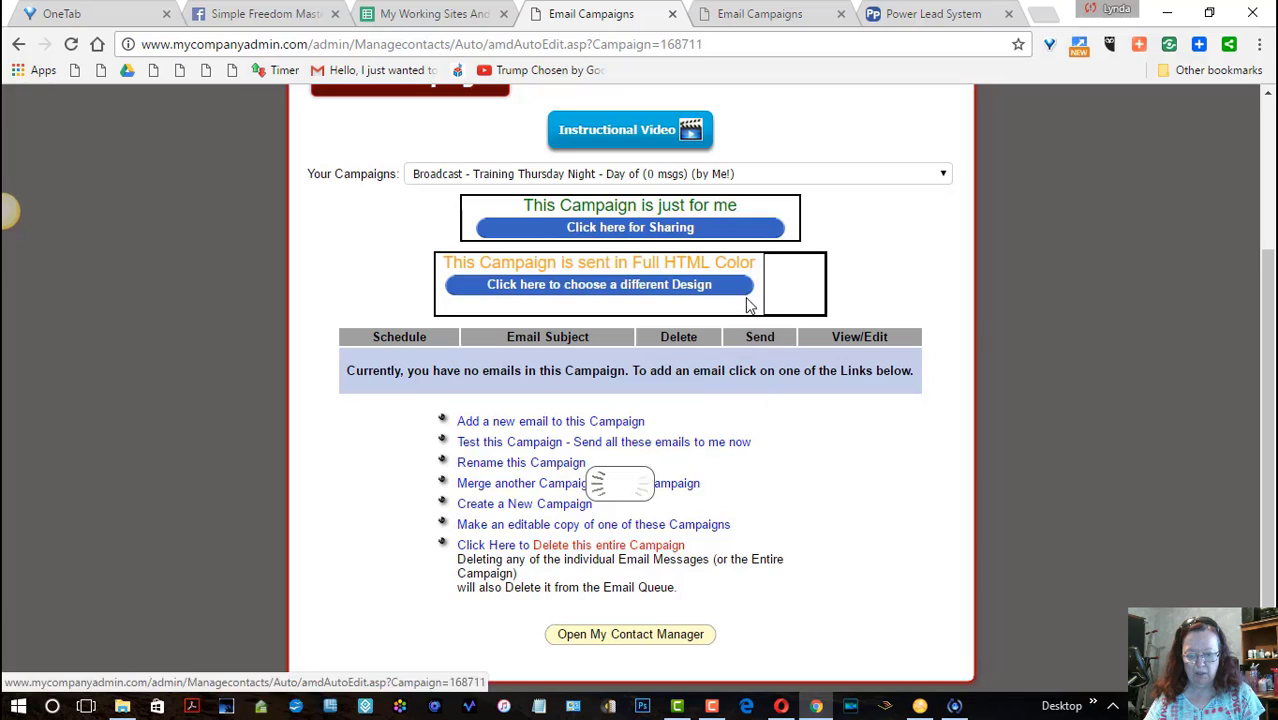
Step: Add an email with subject 'Hey Its On Tonight! Don't Miss It' to the campaign
click(630, 424)
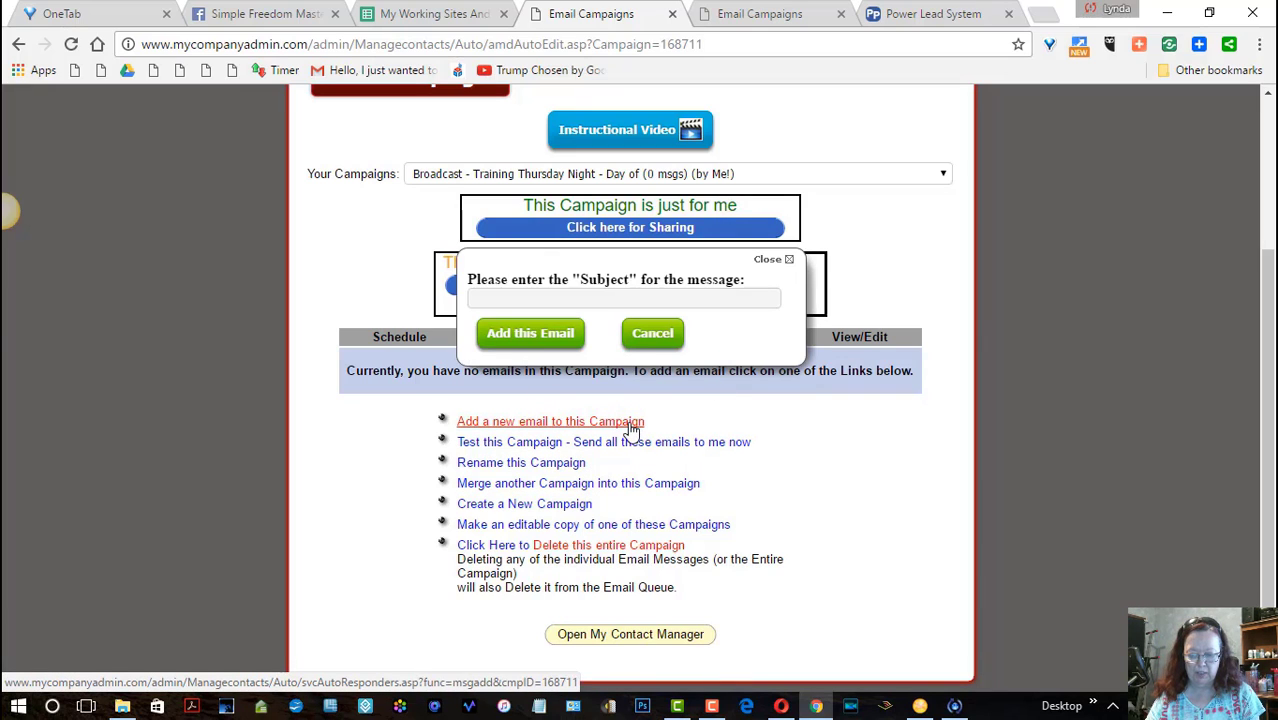
click(564, 298)
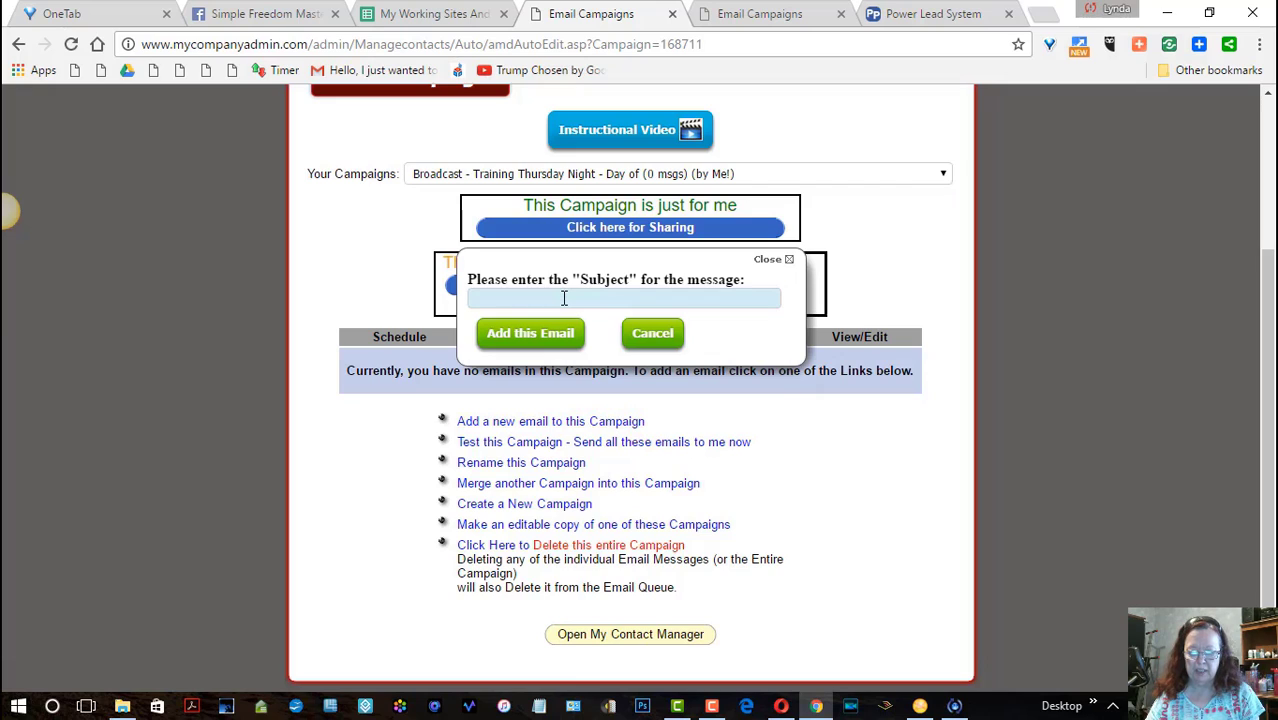
click(564, 298)
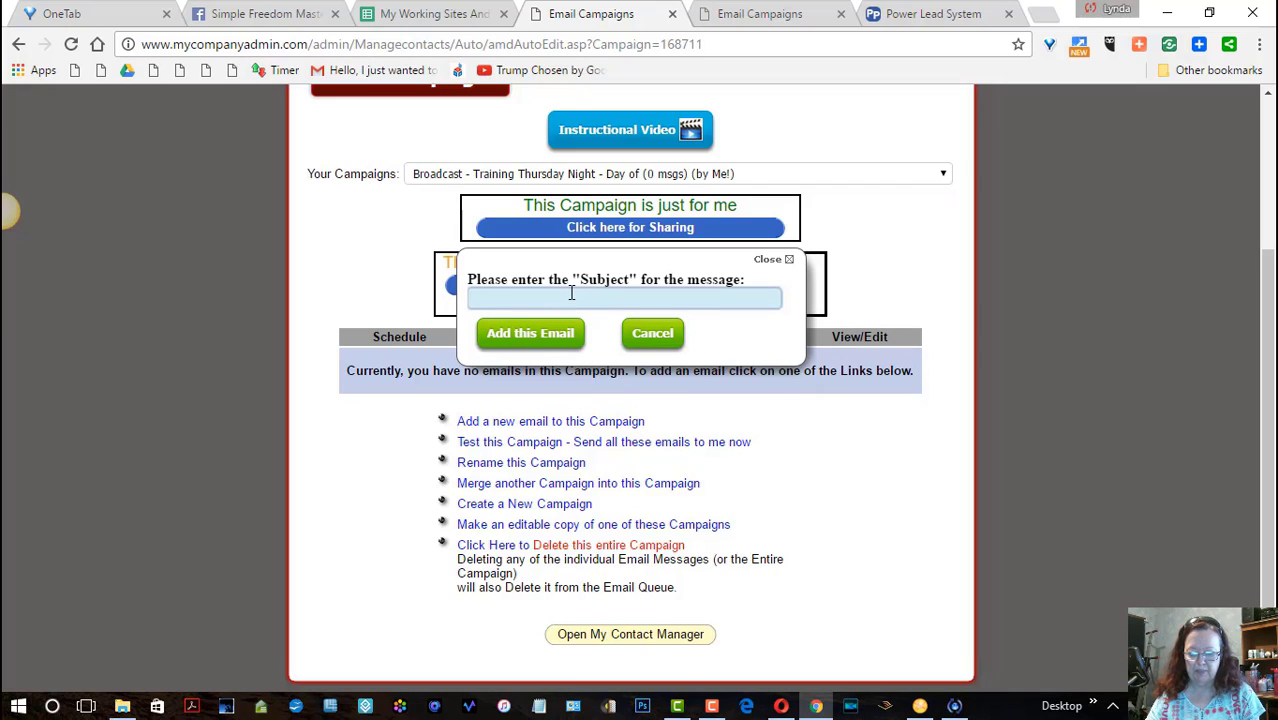
text(Hey )
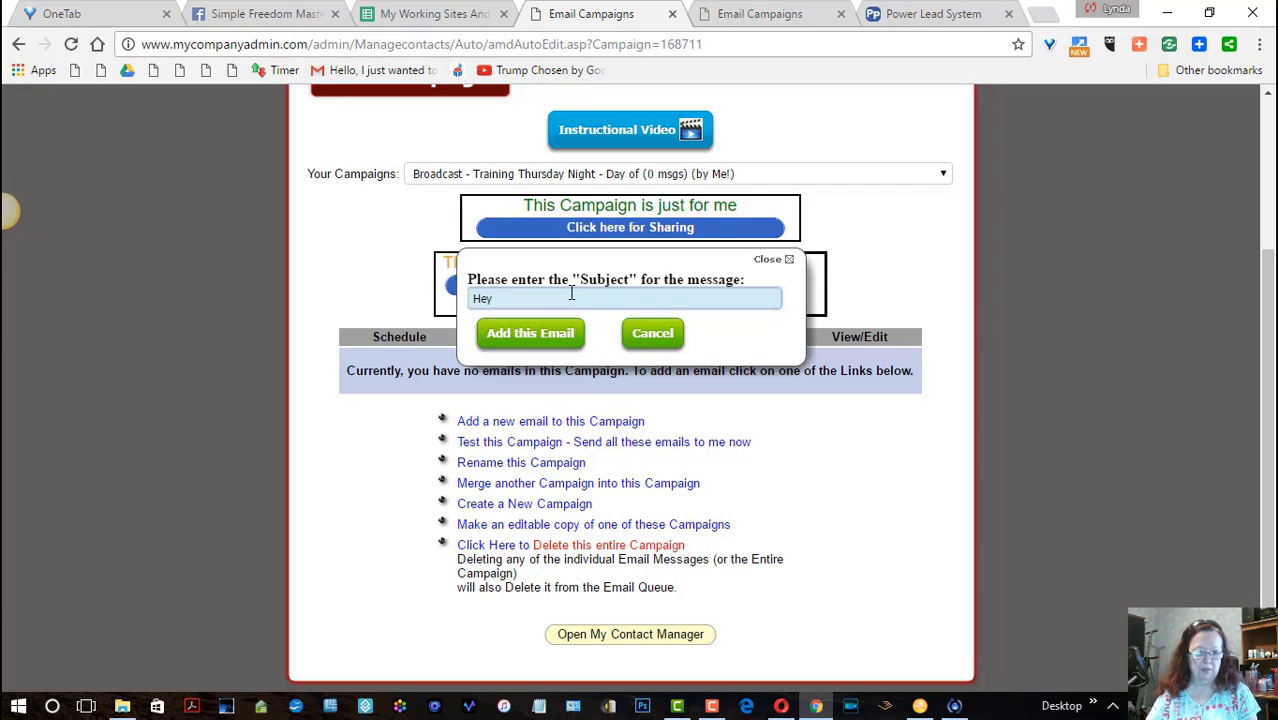
text(Its On)
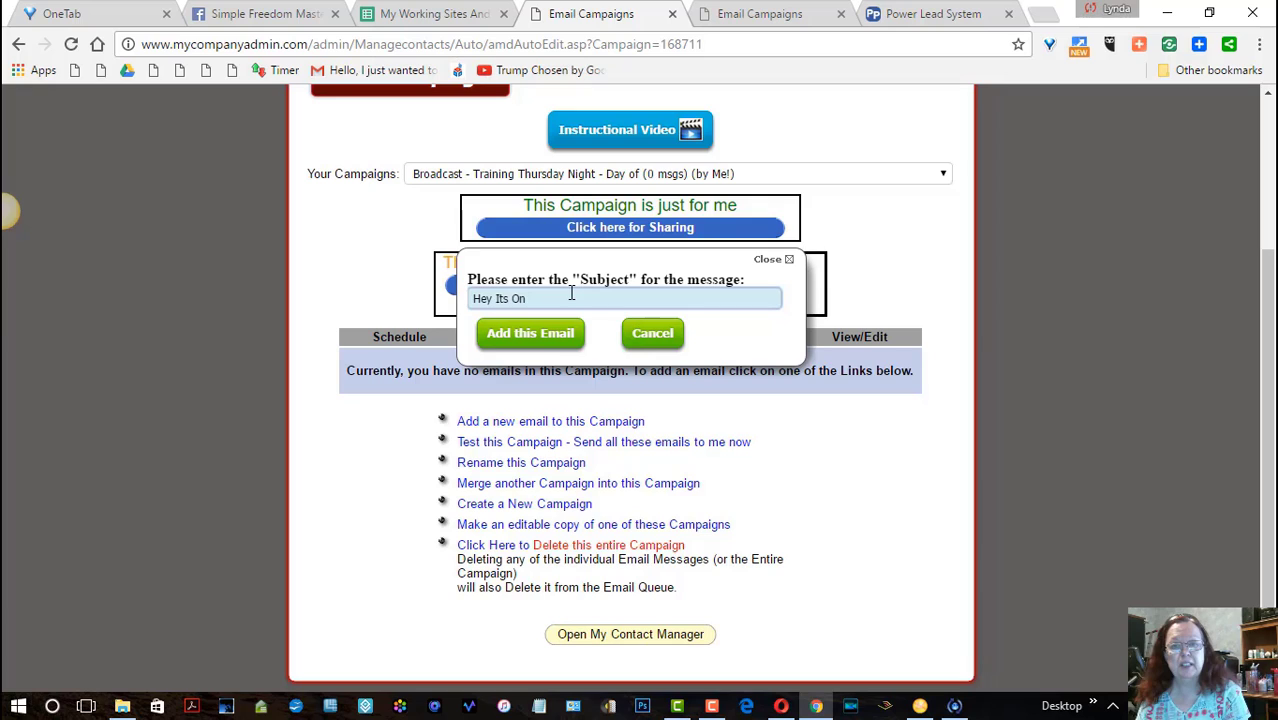
text( Ton)
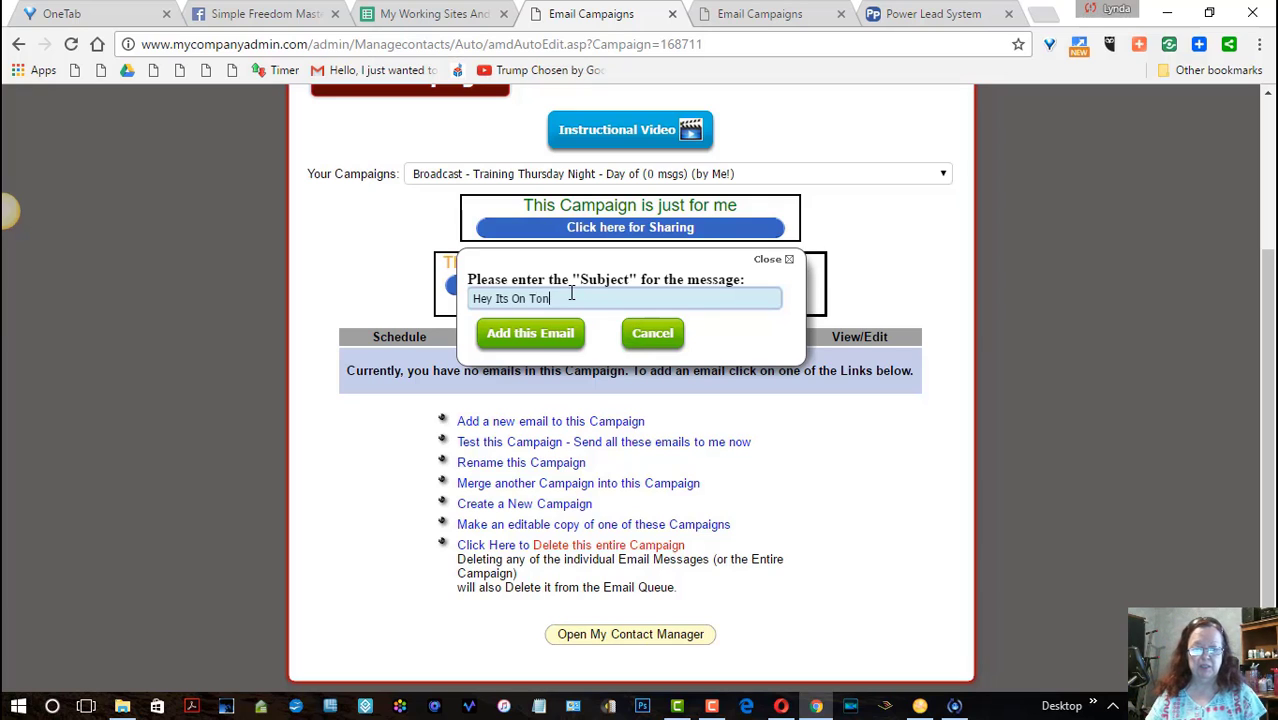
text(ight)
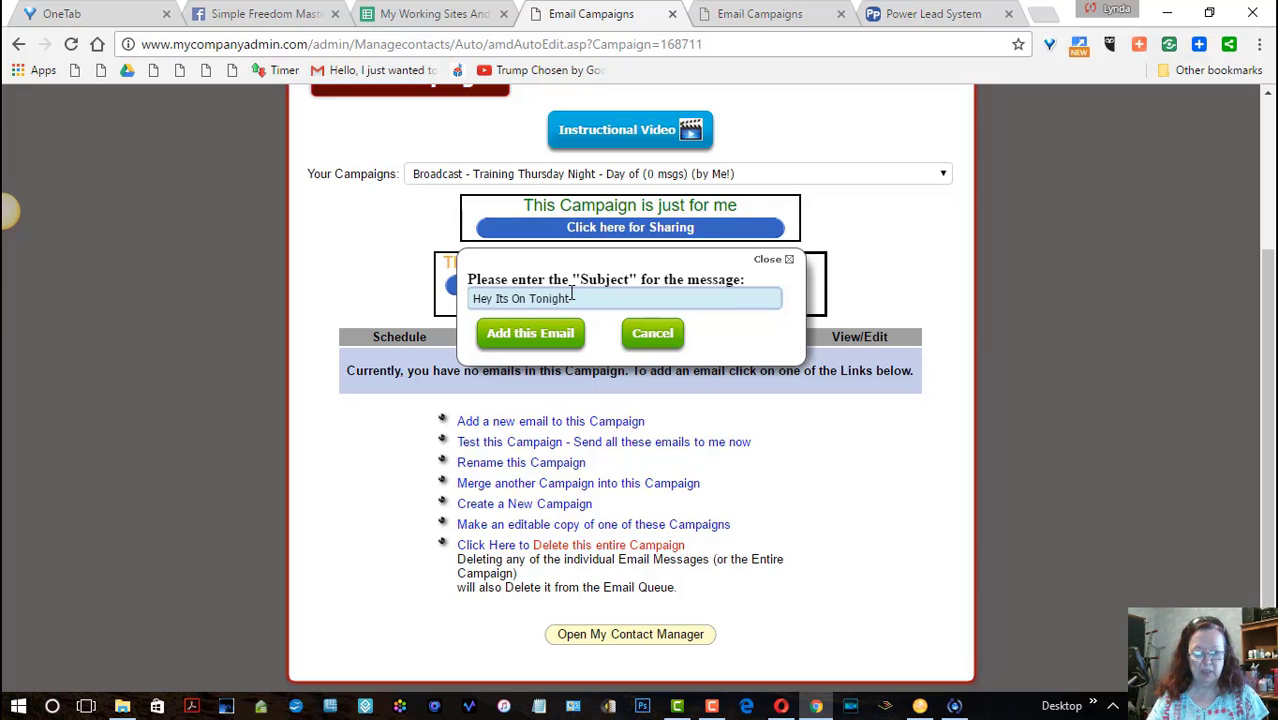
text(! Don)
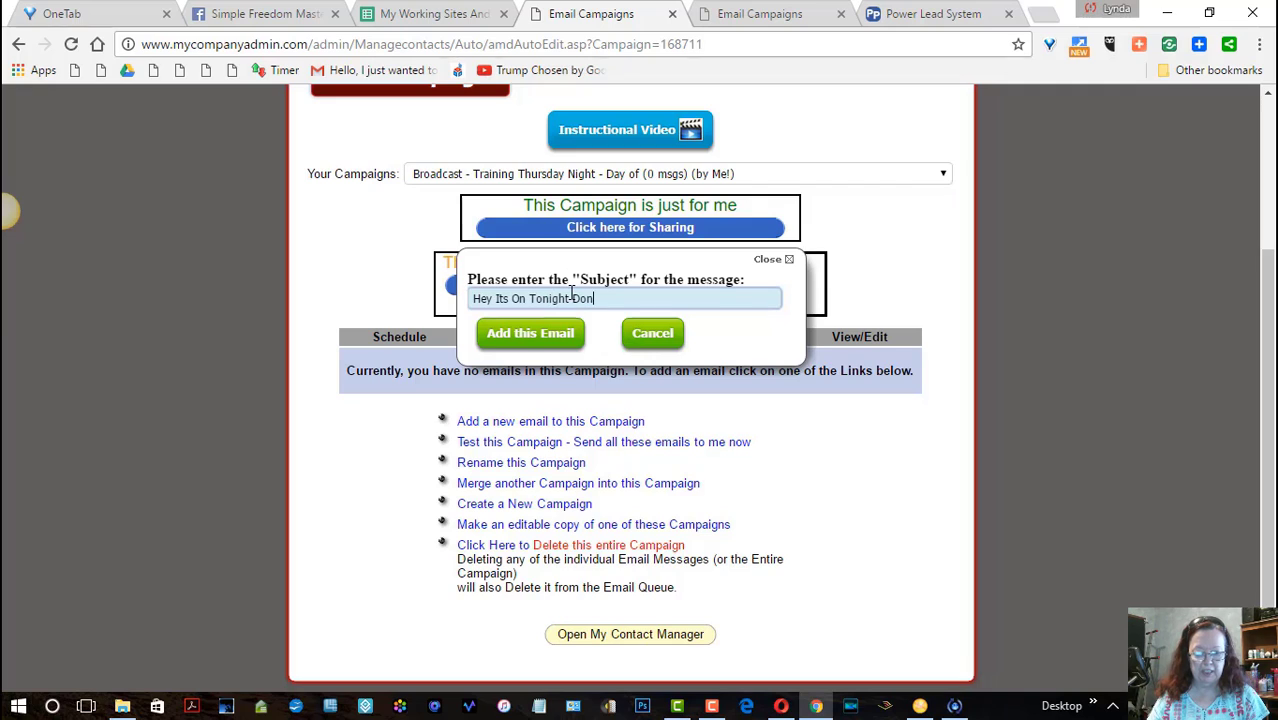
text('t M)
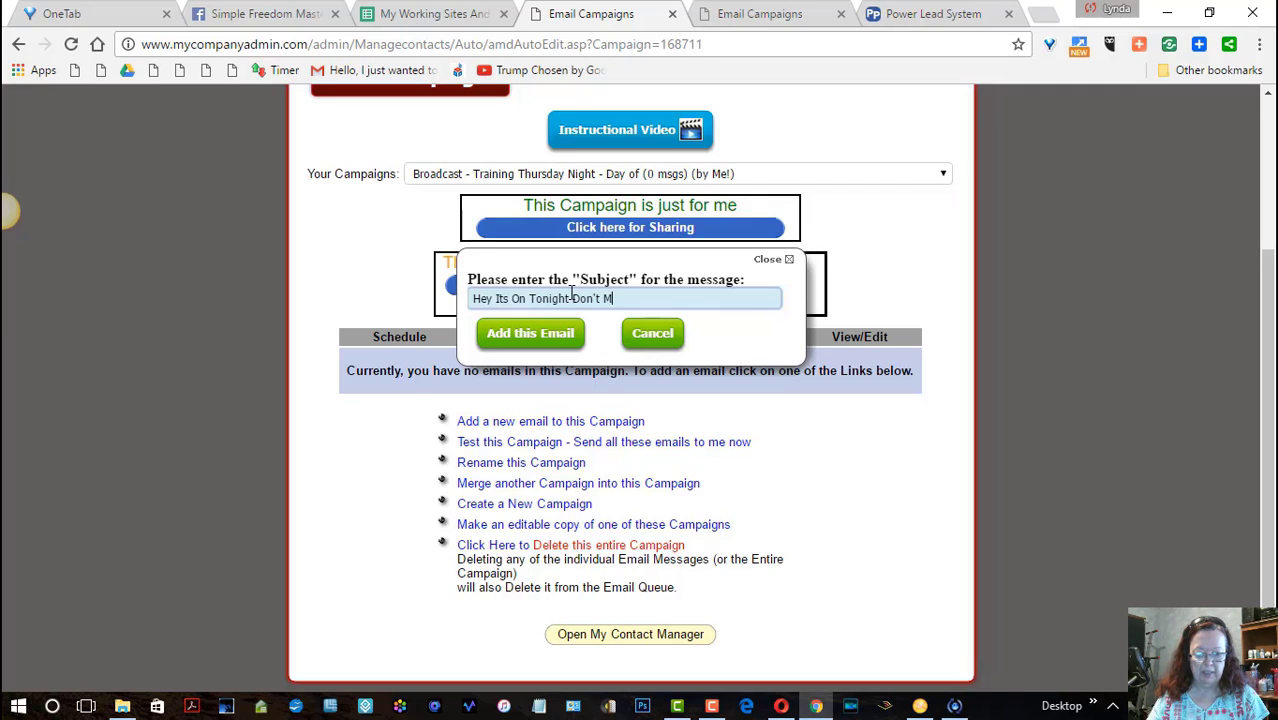
text(iss It)
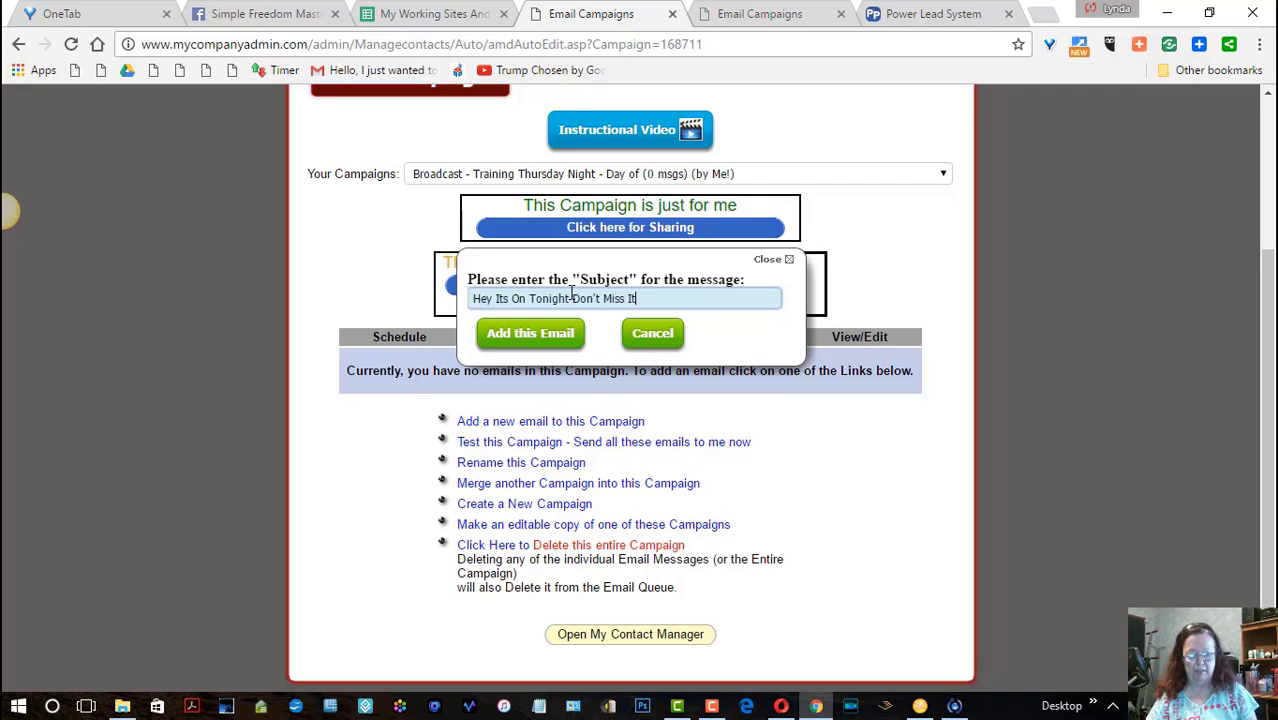
click(545, 335)
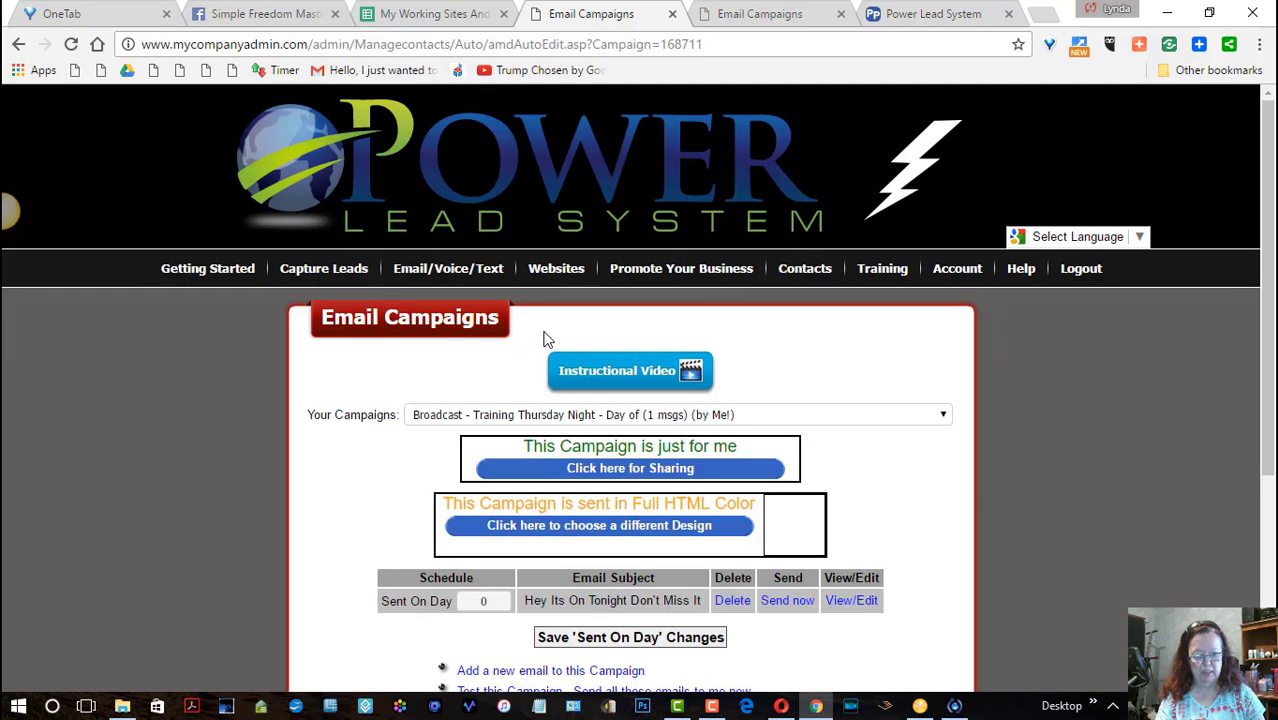
Step: Open the 'Hey Its On Tonight! Don't Miss It' email in the Autoresponder Campaign Editor
scroll(1235, 299, down, 1)
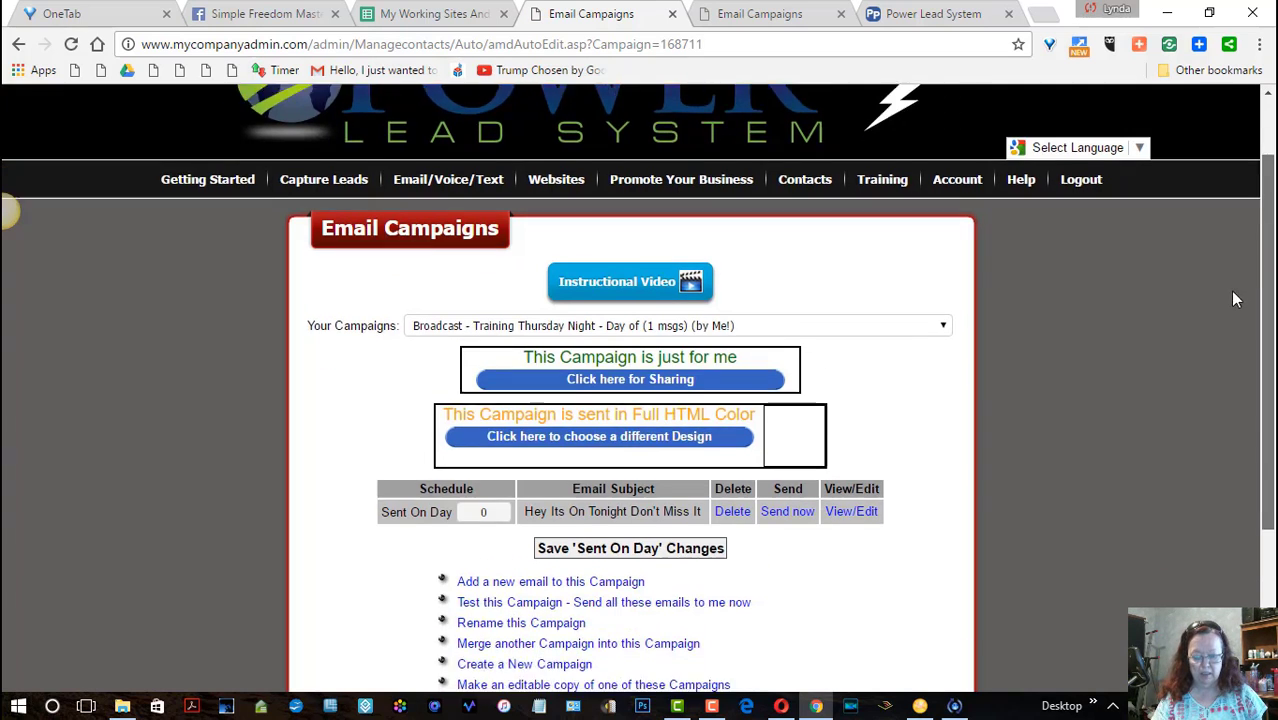
scroll(1181, 394, down, 2)
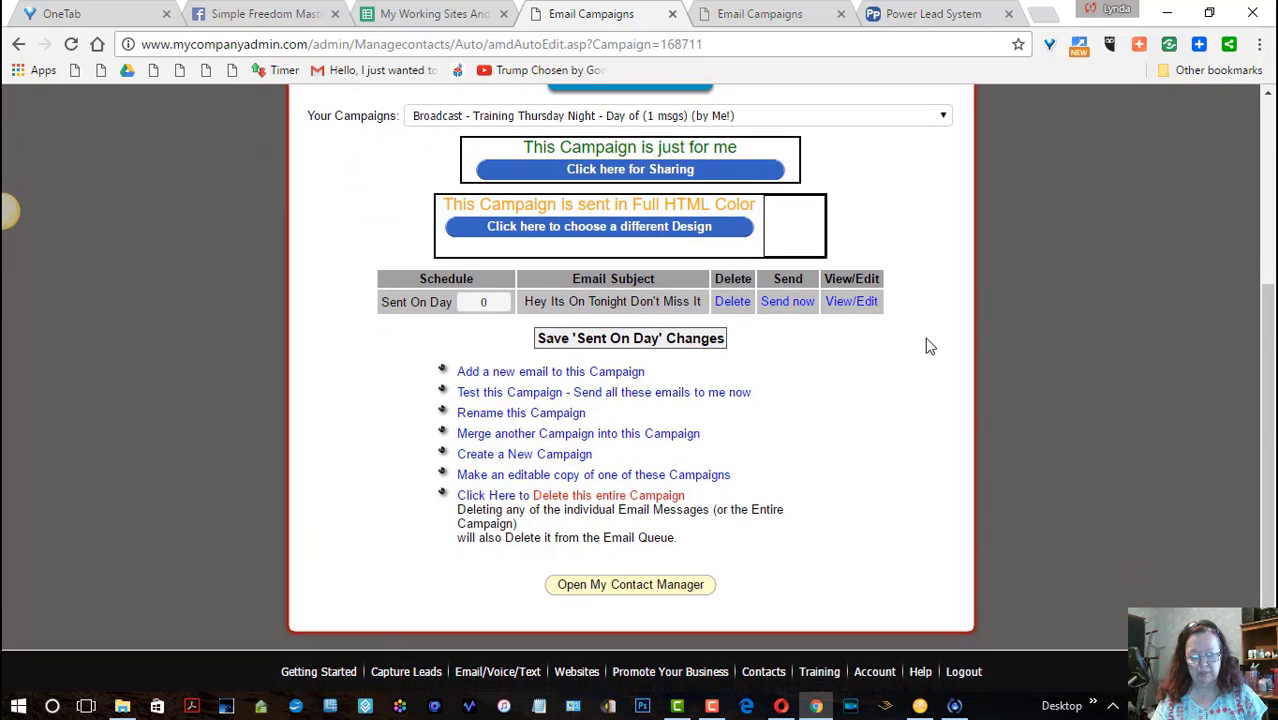
click(851, 302)
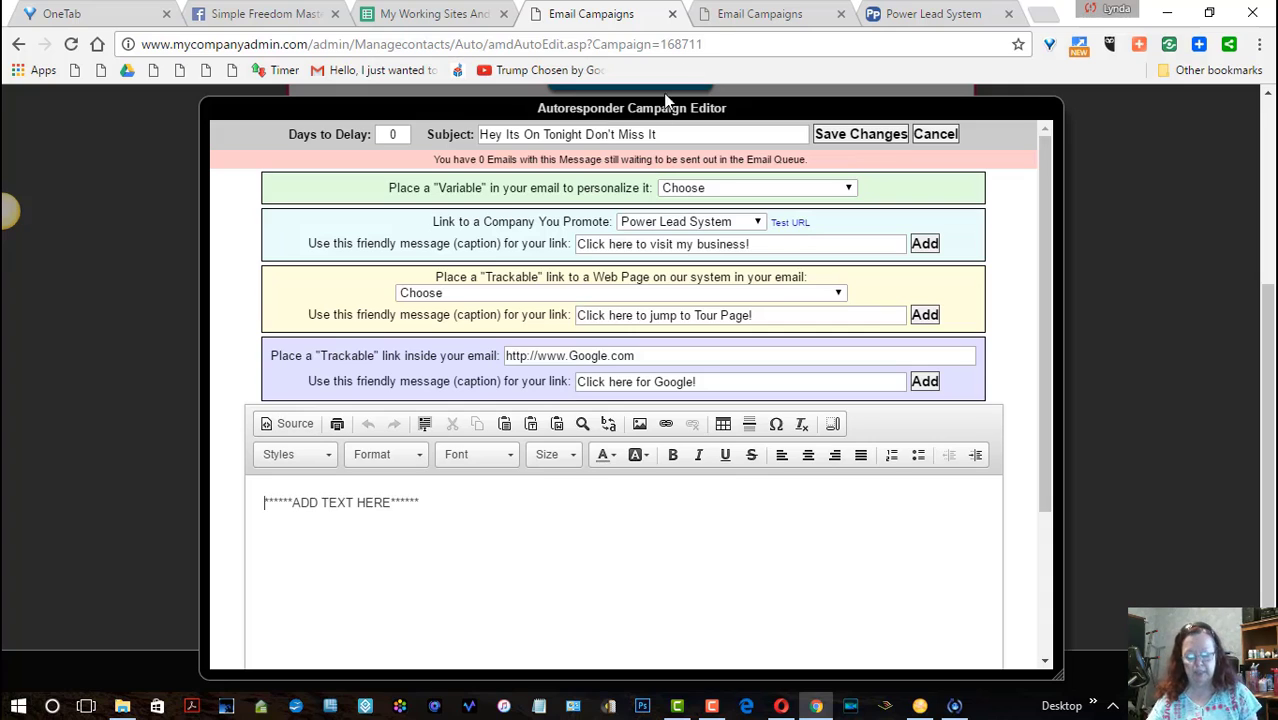
Step: Copy the other campaign's email body and select the new email's ADD TEXT HERE placeholder
click(741, 22)
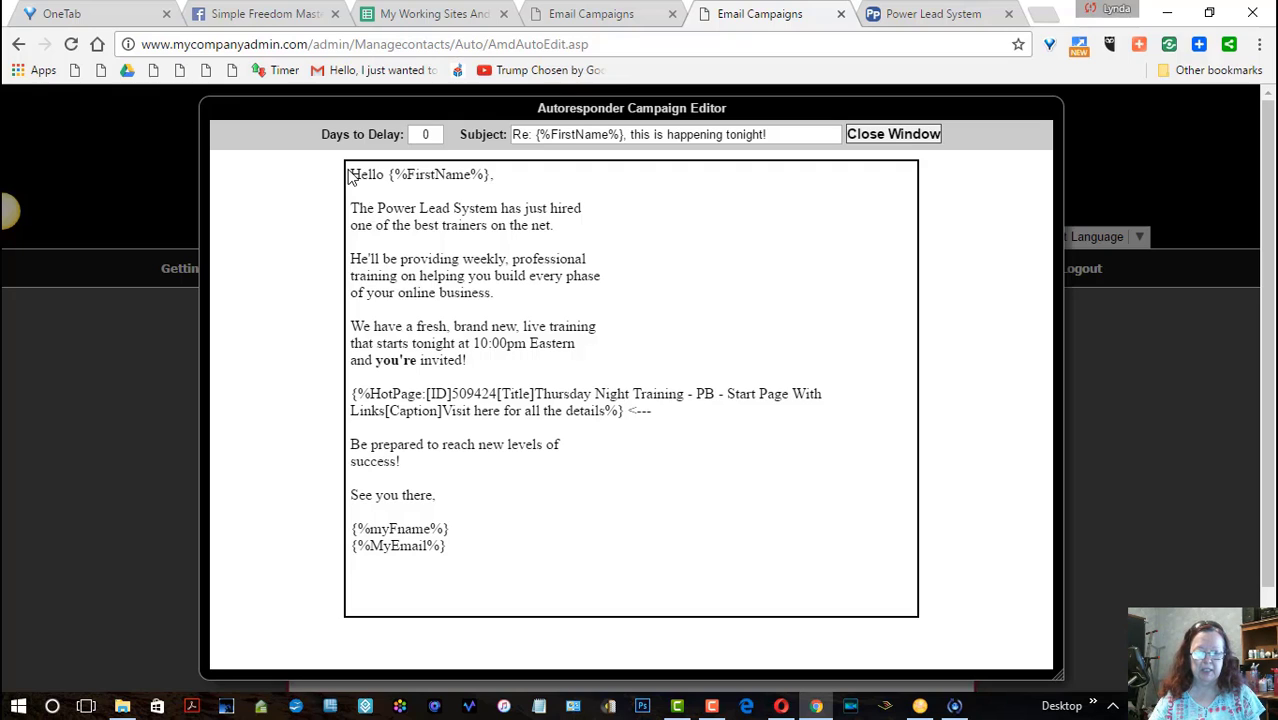
drag(349, 175, 460, 552)
key(ctrl+c)
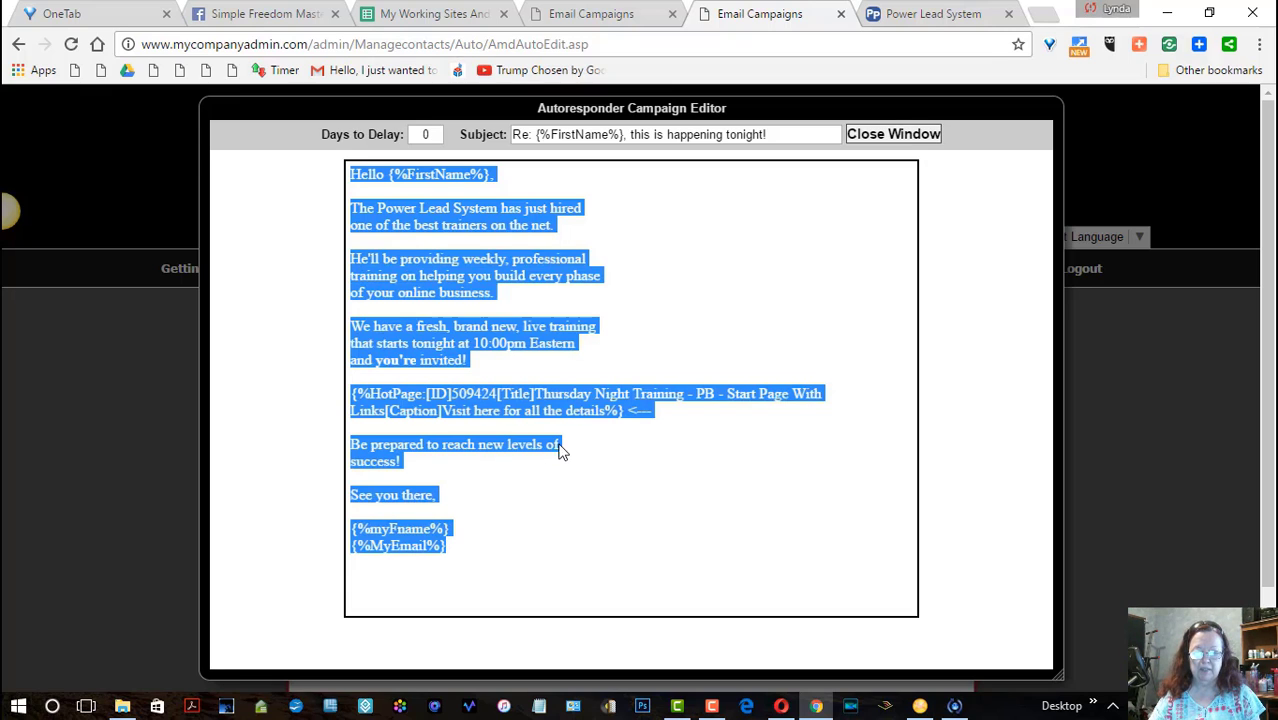
click(585, 22)
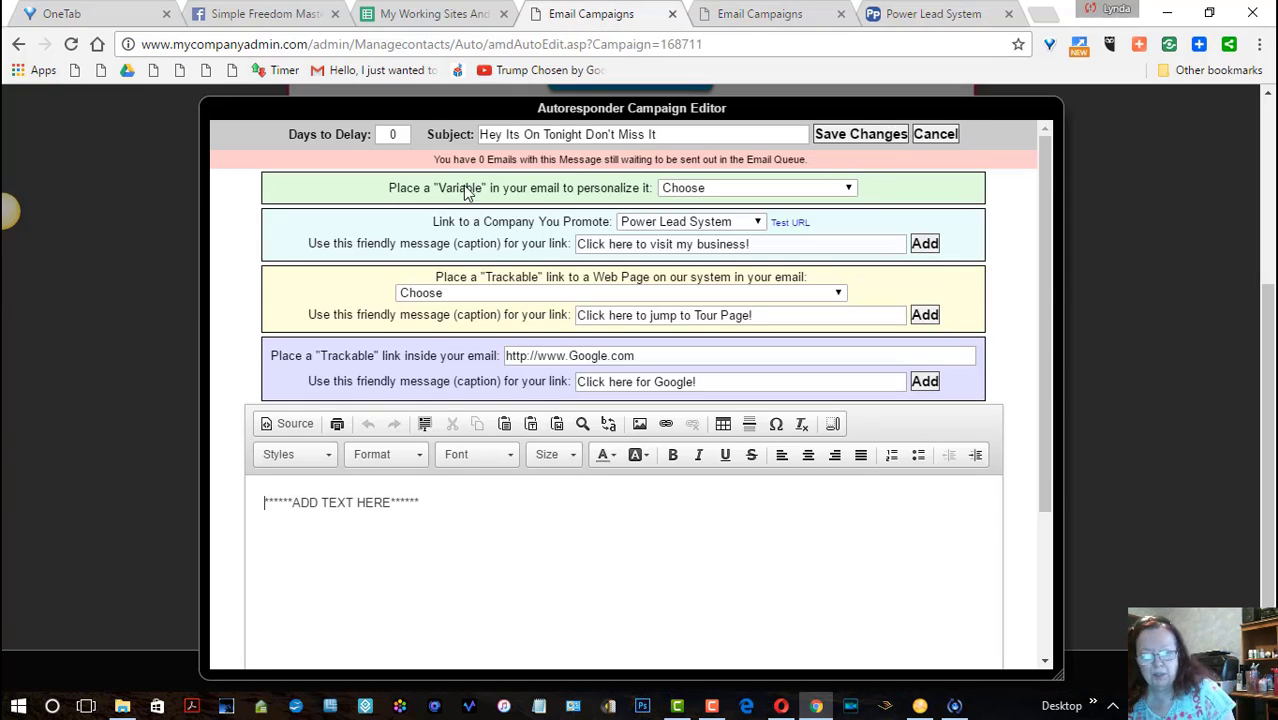
drag(431, 494, 241, 492)
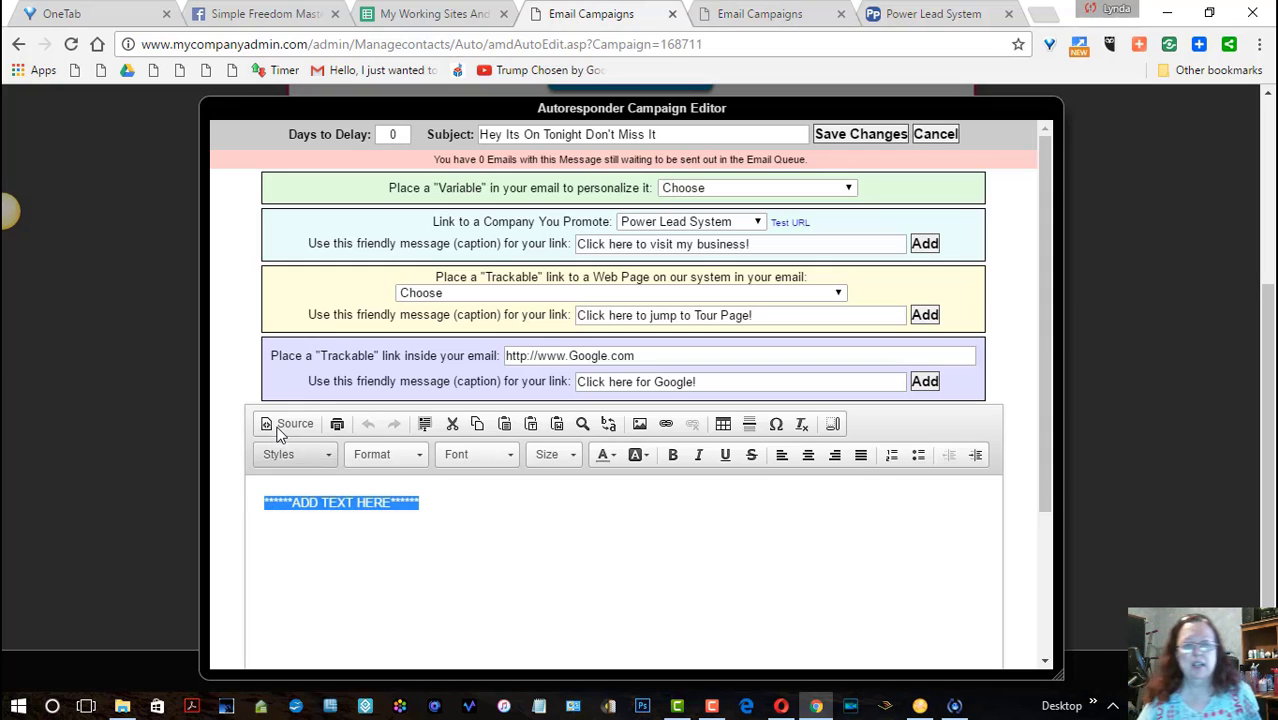
Step: Paste the copied invitation text and replace the {%FirstName%} greeting variable with the sender's name
key(ctrl+v)
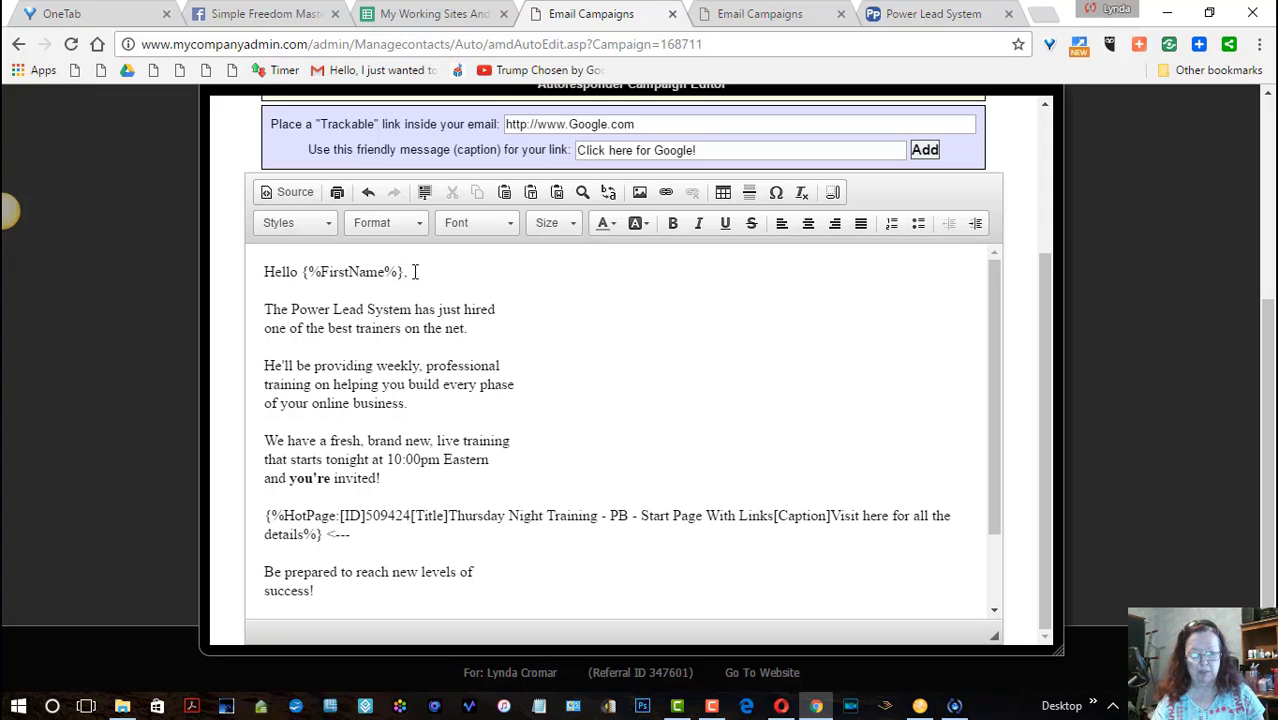
drag(408, 272, 302, 272)
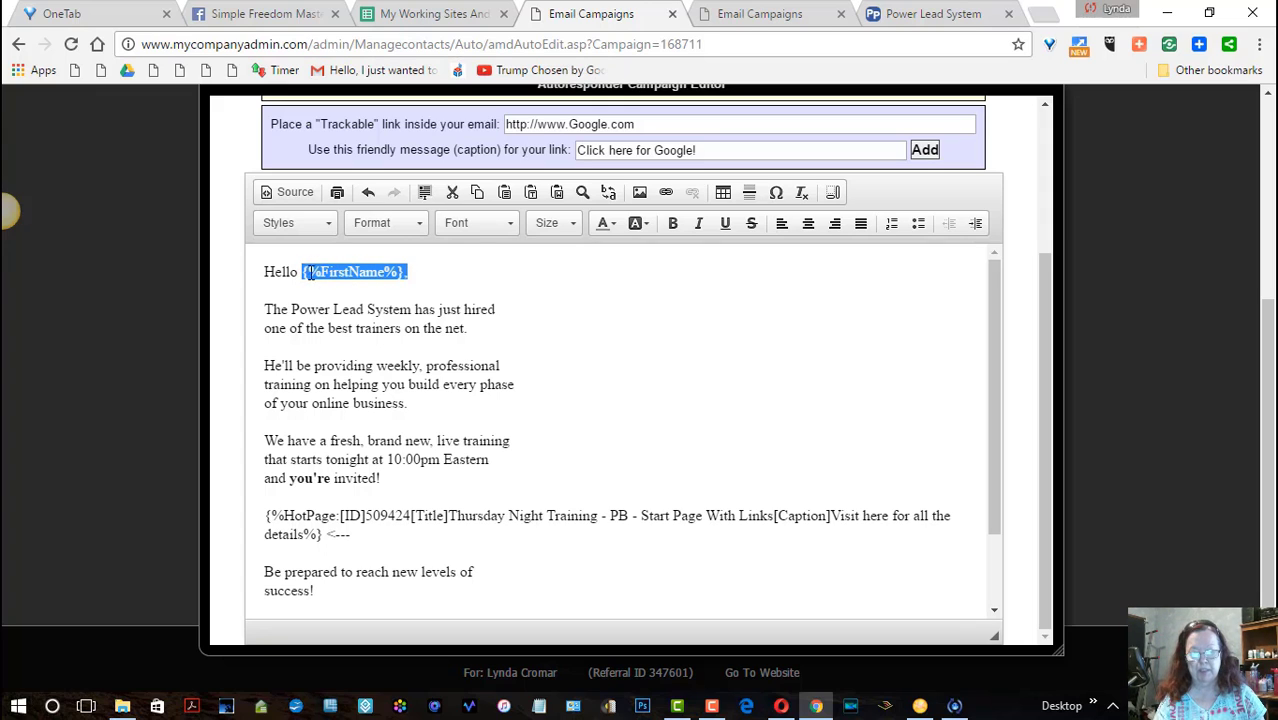
key(BackSpace)
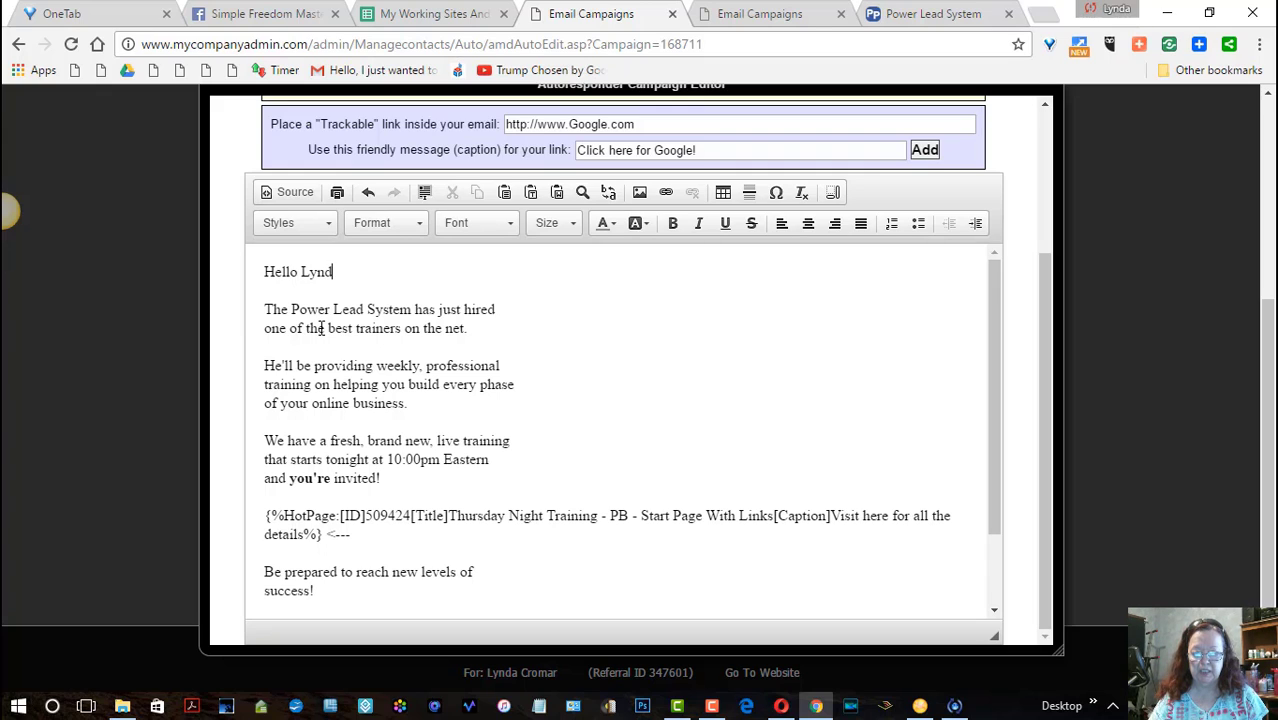
text(a)
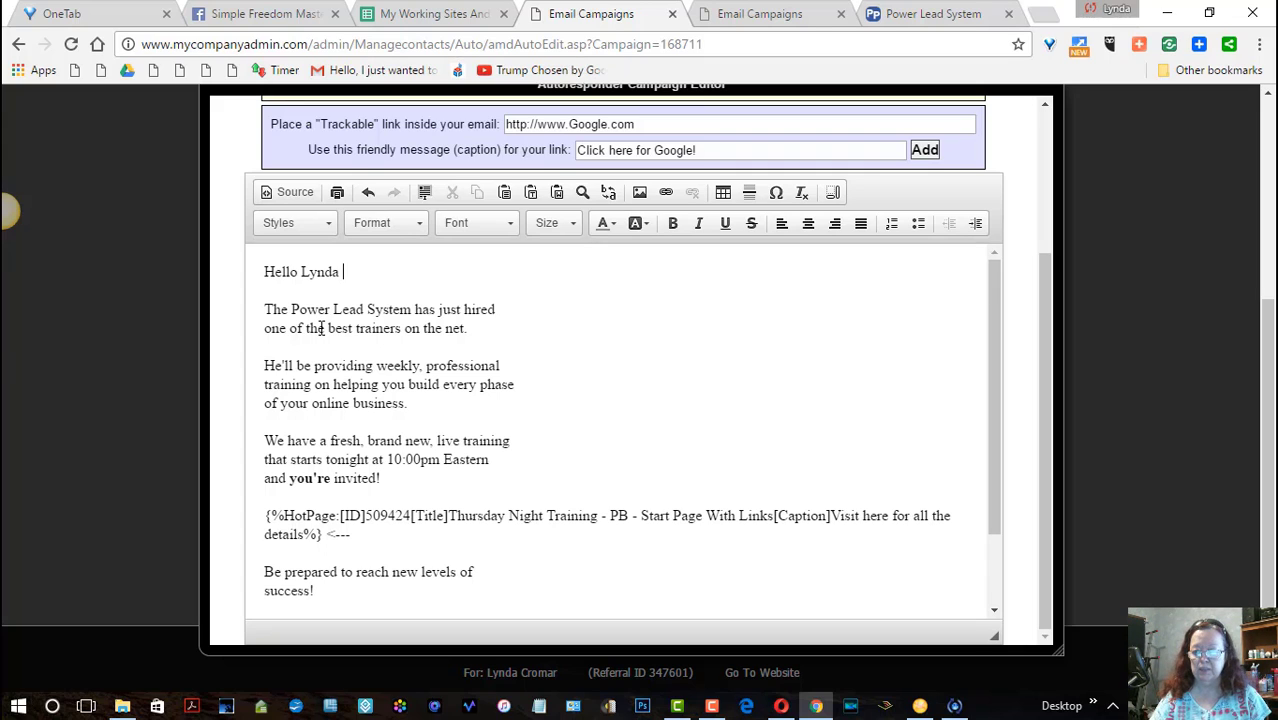
text(here,)
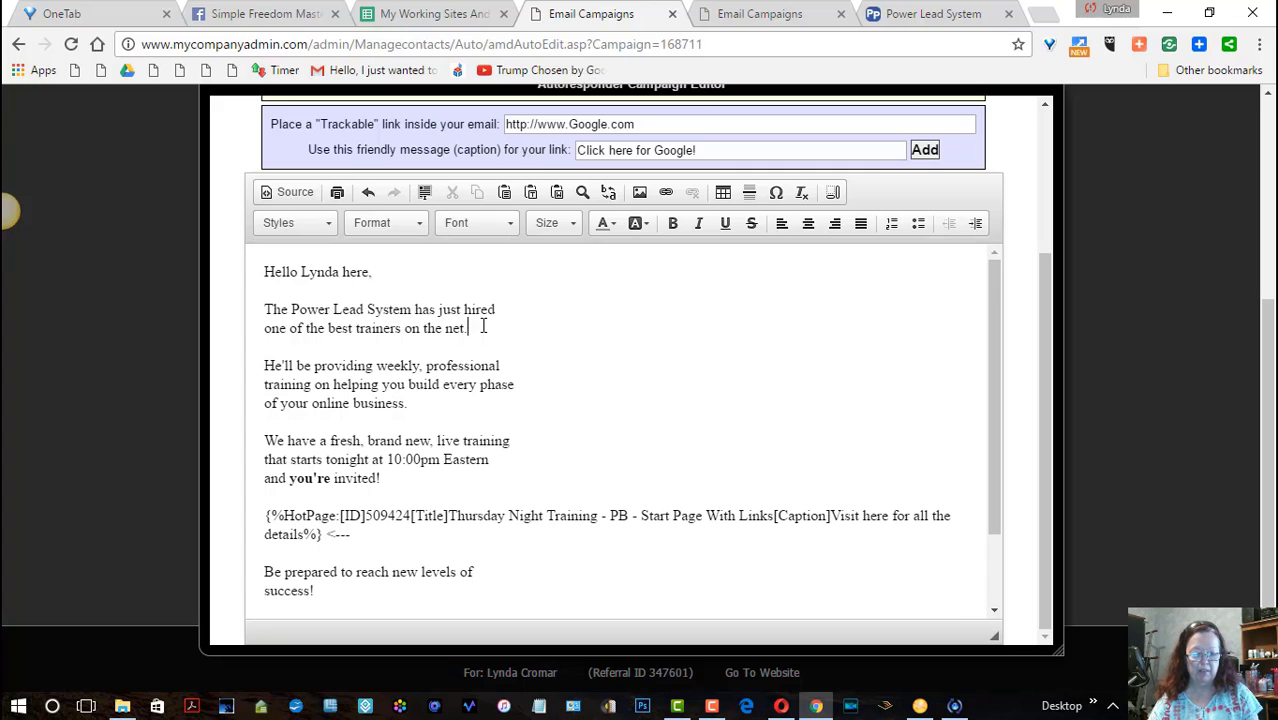
Step: Add the paragraph 'He has been wowing us with his knowledge!' after 'online business.'
click(409, 403)
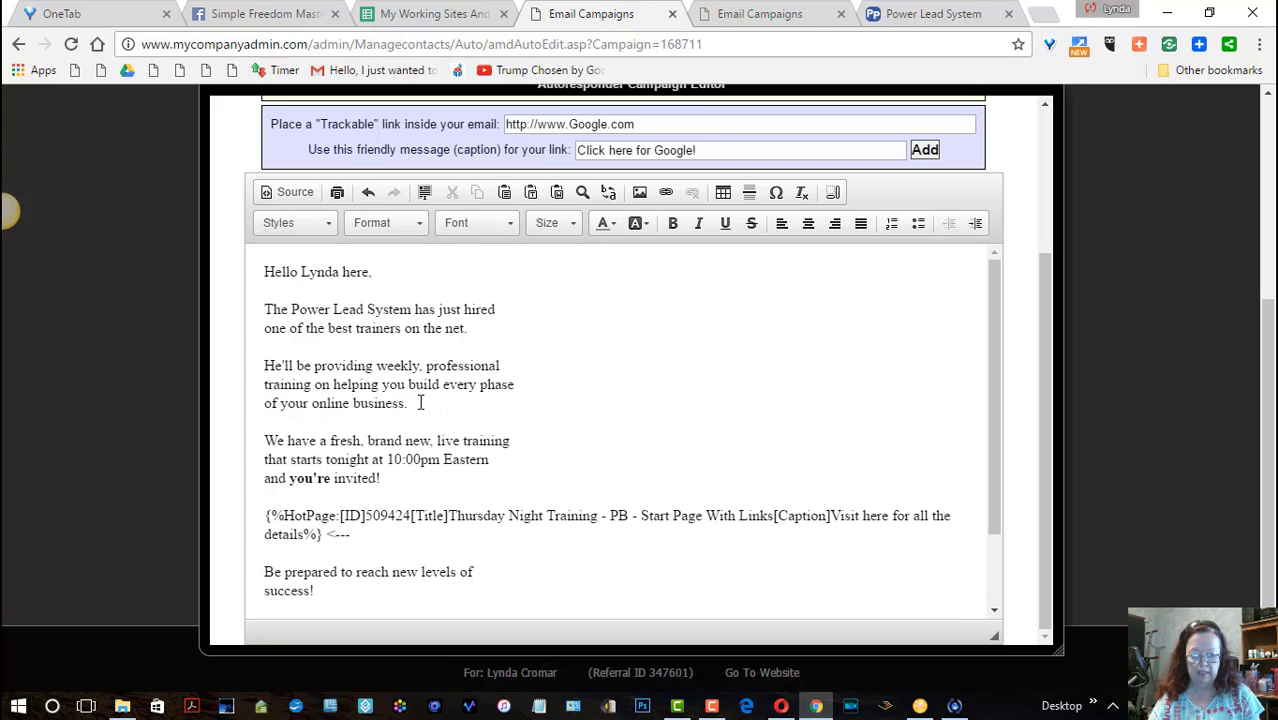
key(Return)
key(Return)
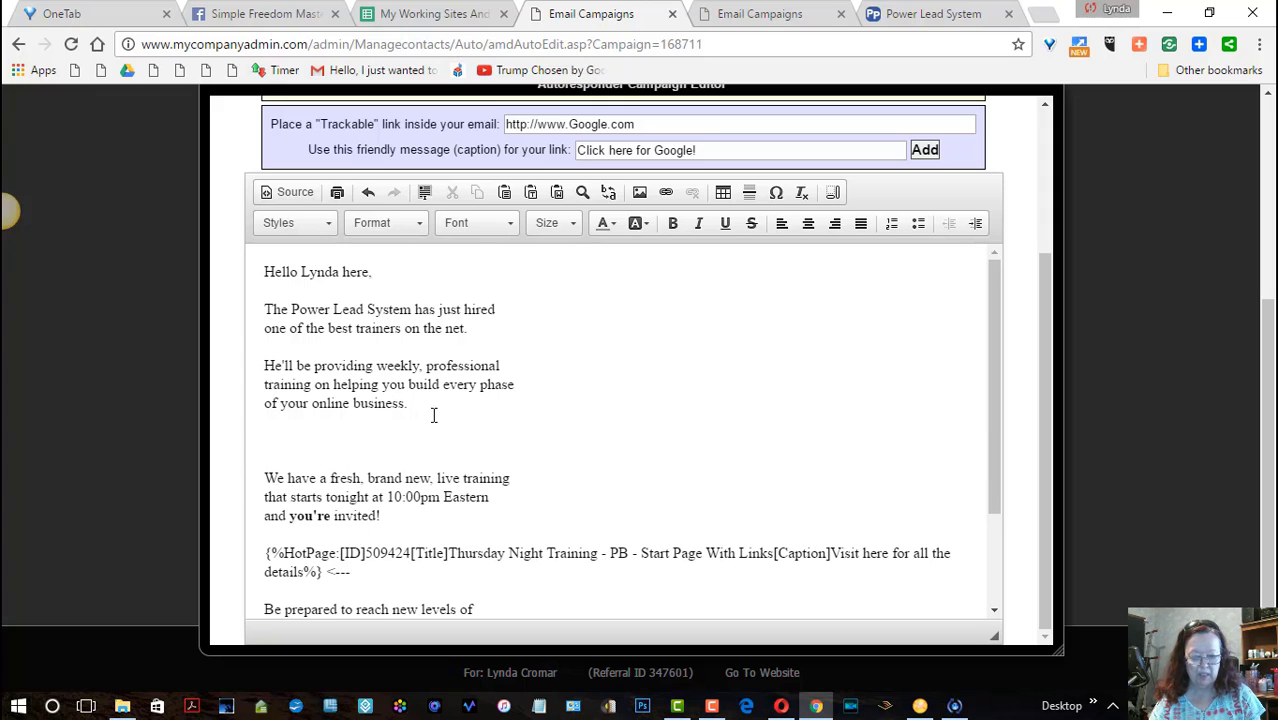
text(He has)
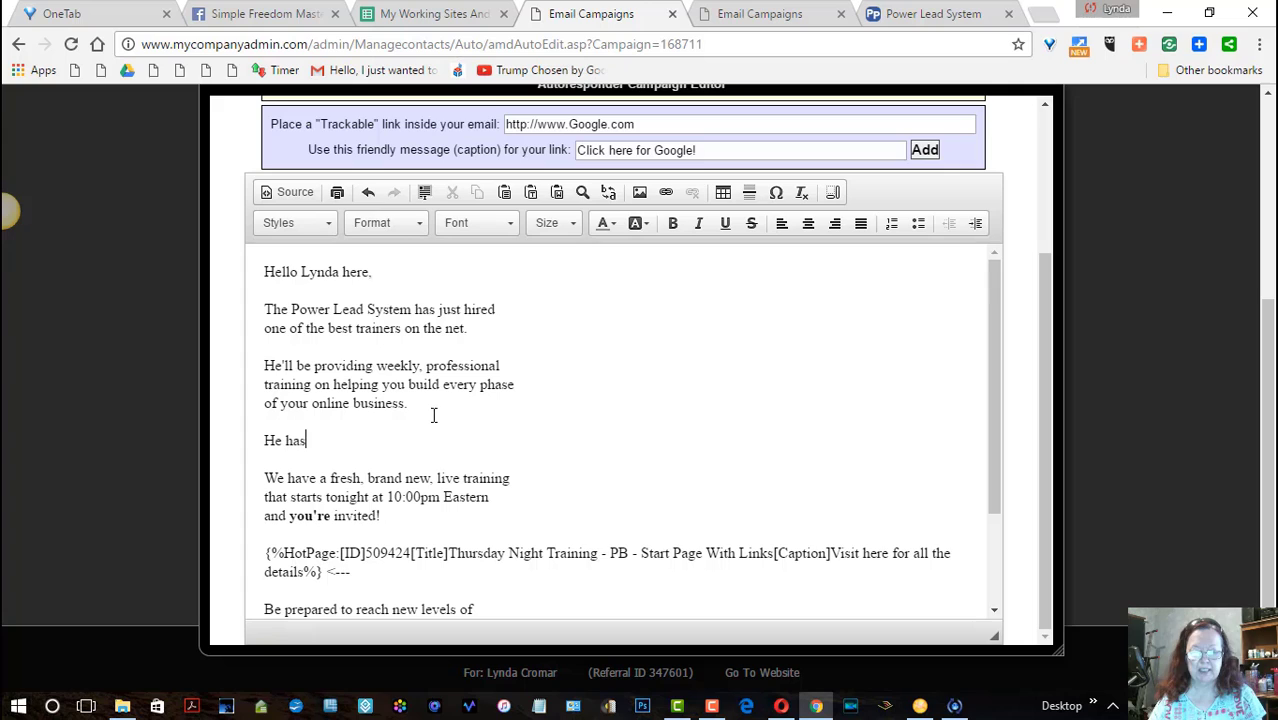
text( been w)
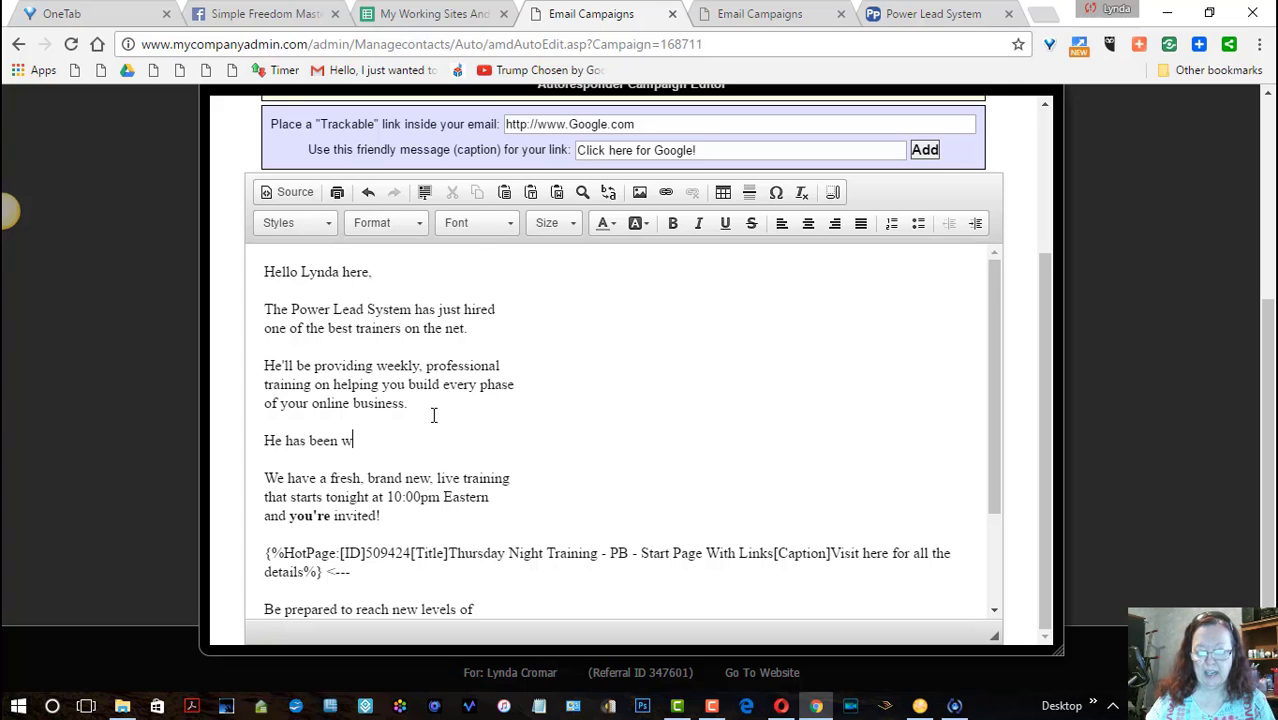
text(owing us)
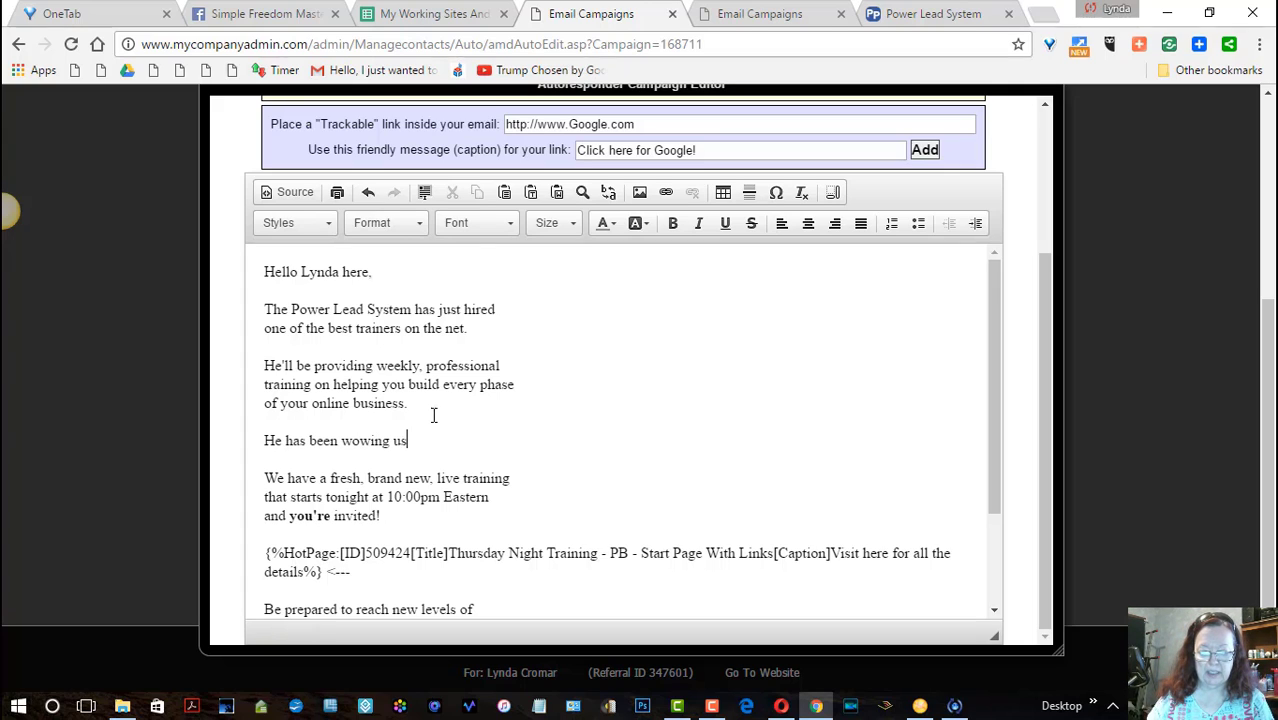
text( with his )
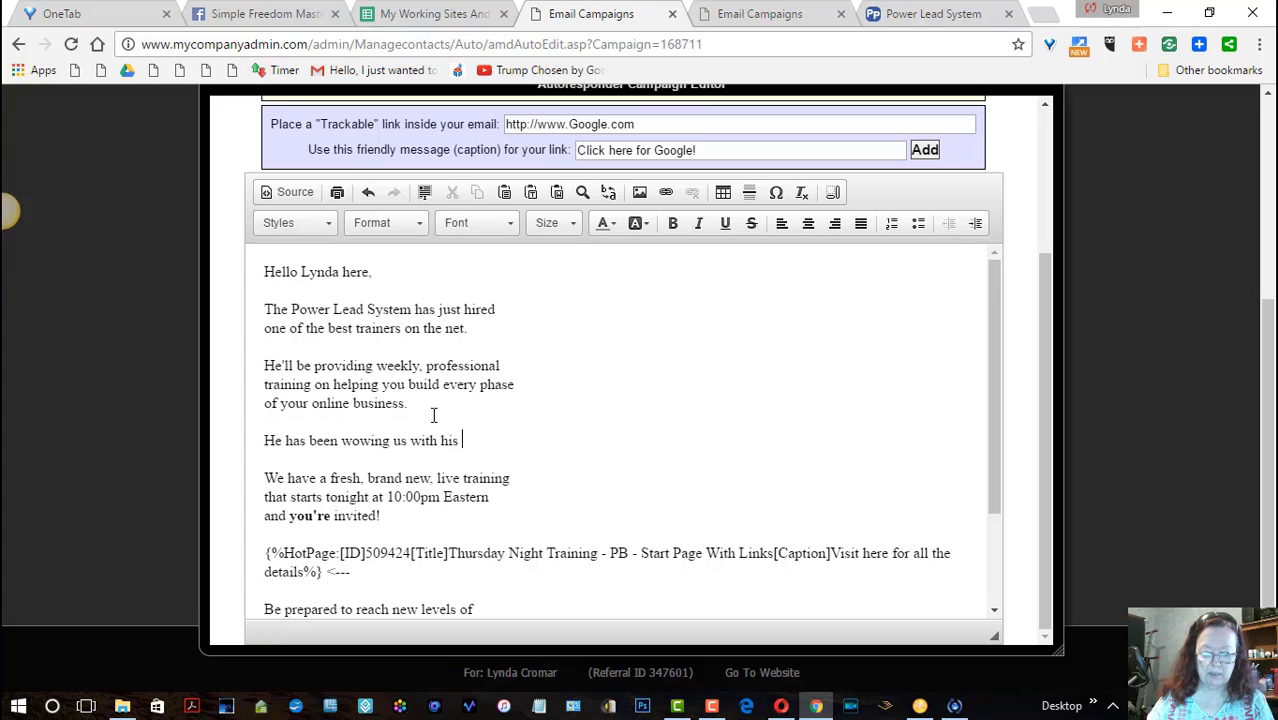
text(knowled)
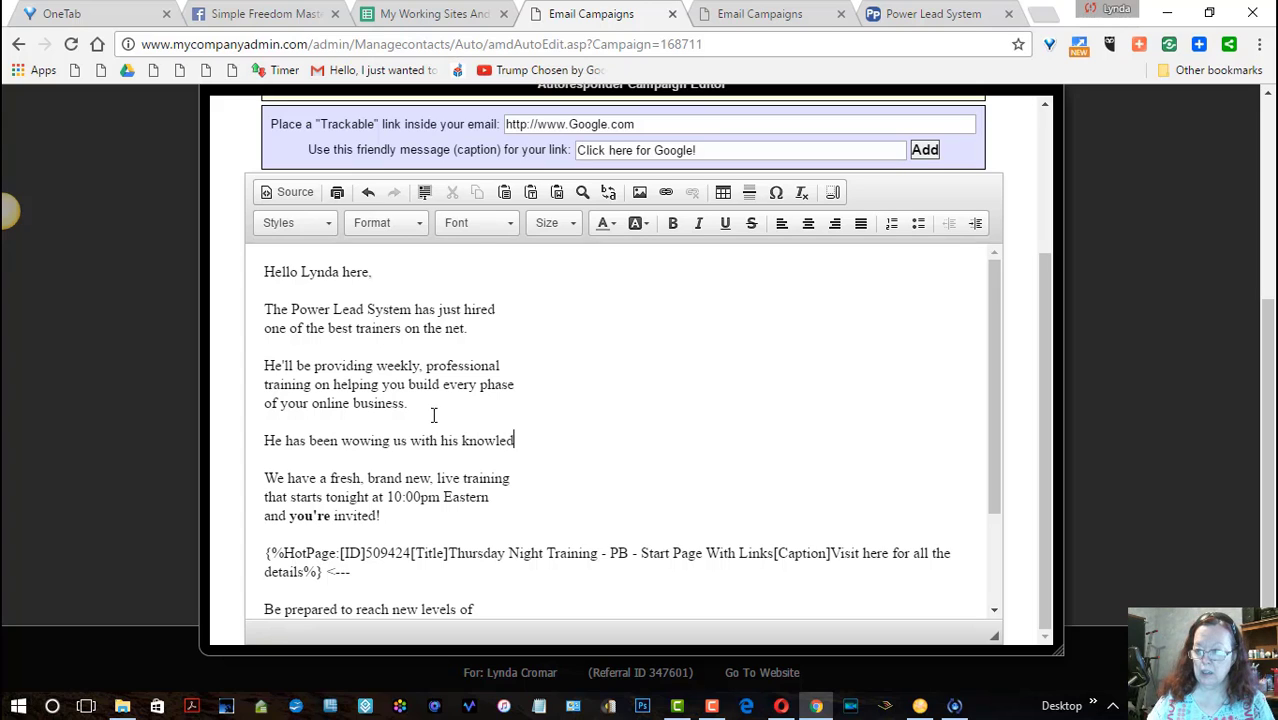
text(ge!)
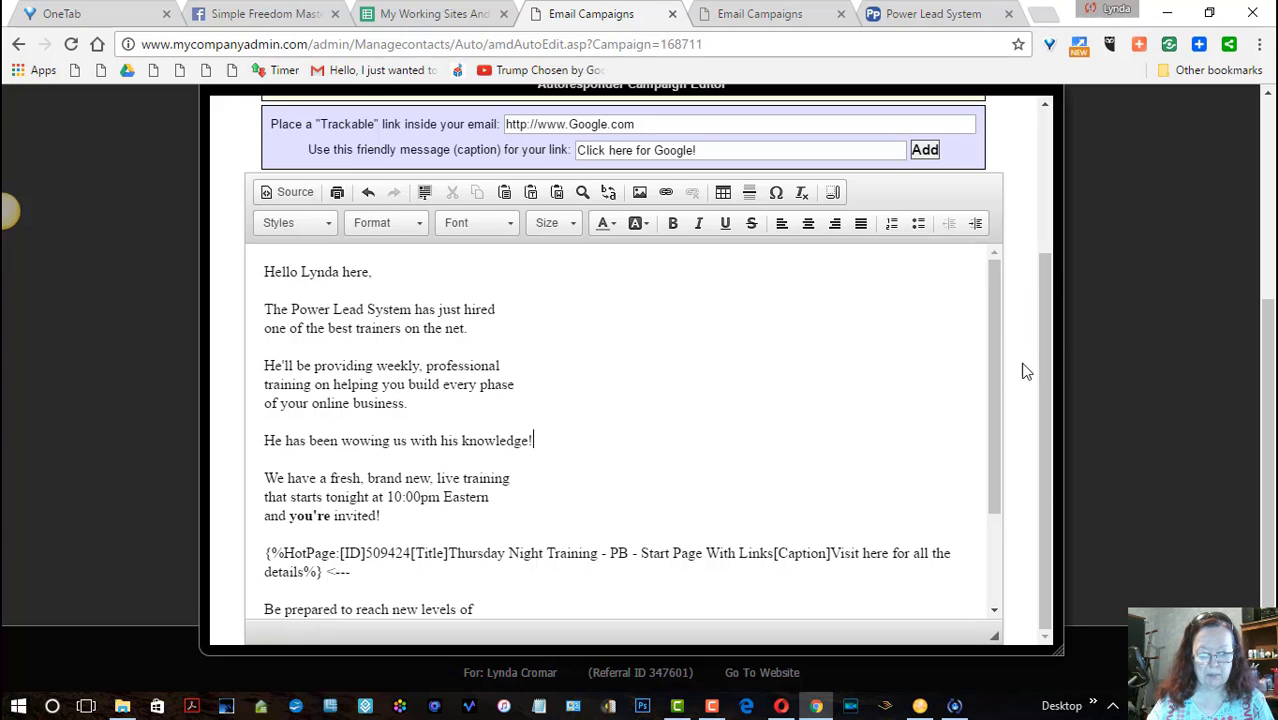
drag(995, 370, 970, 446)
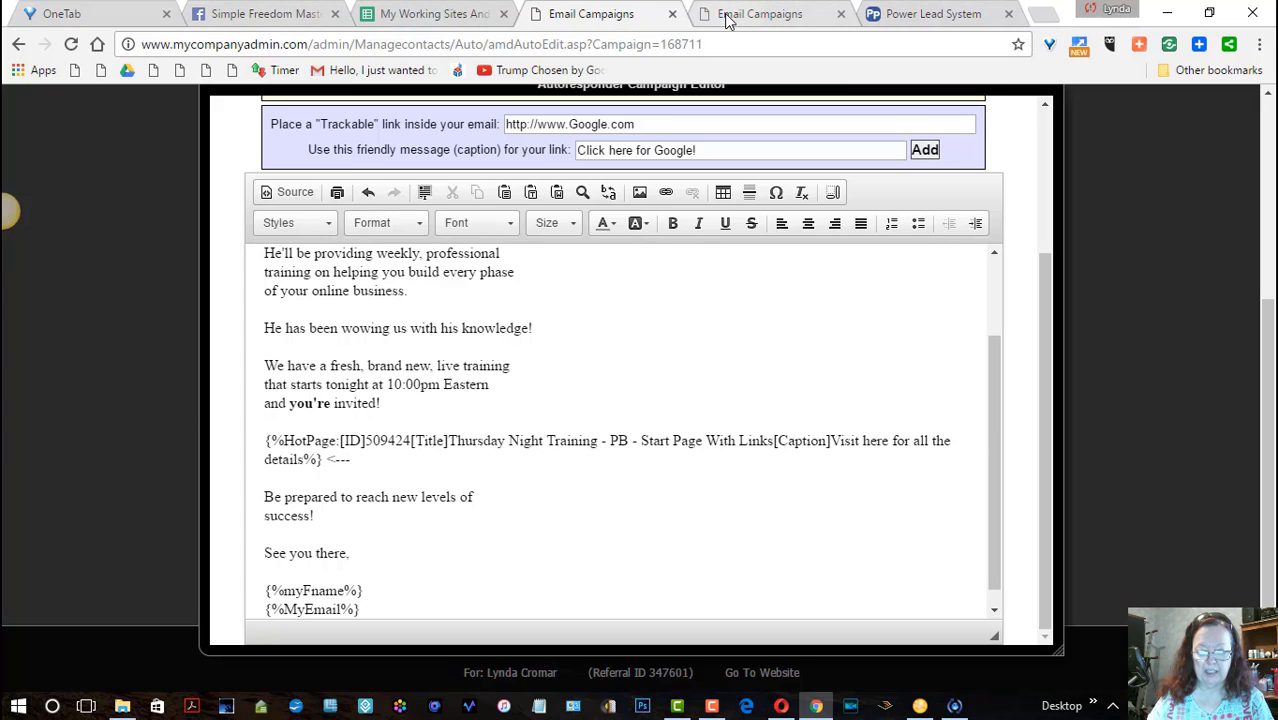
Step: Pause the live training video and copy the training page's web address
click(884, 14)
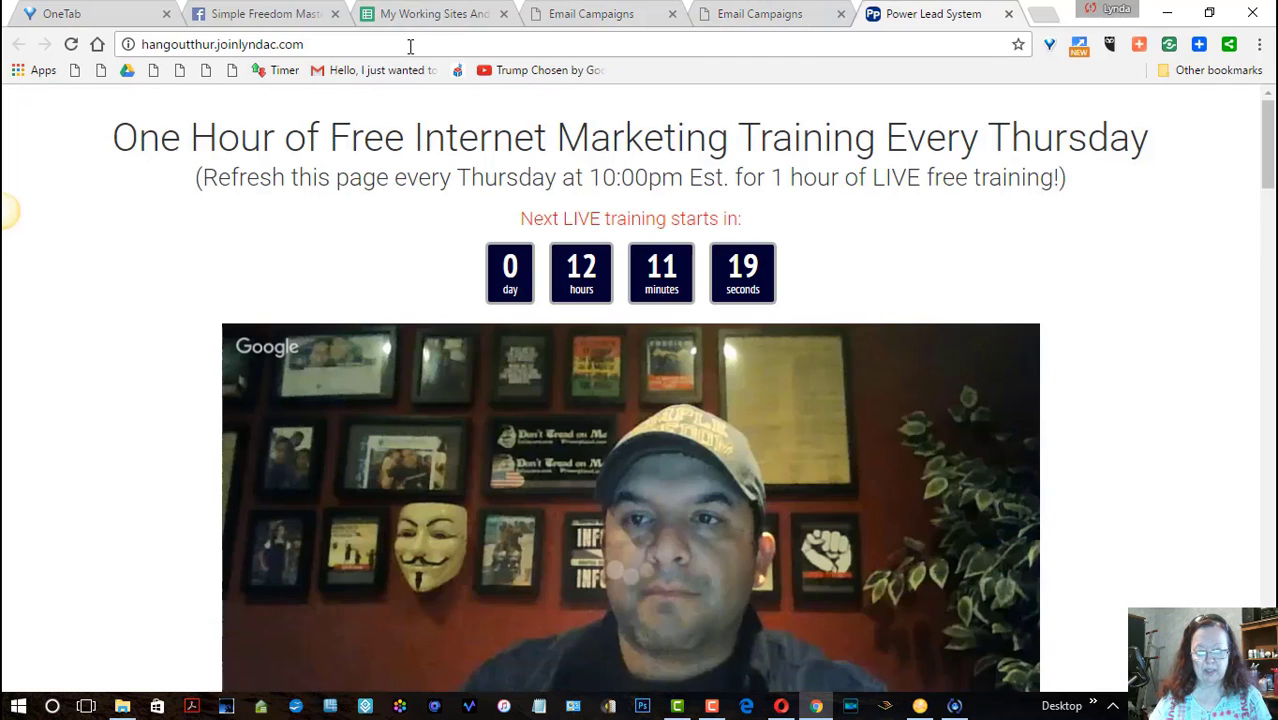
click(410, 46)
click(605, 441)
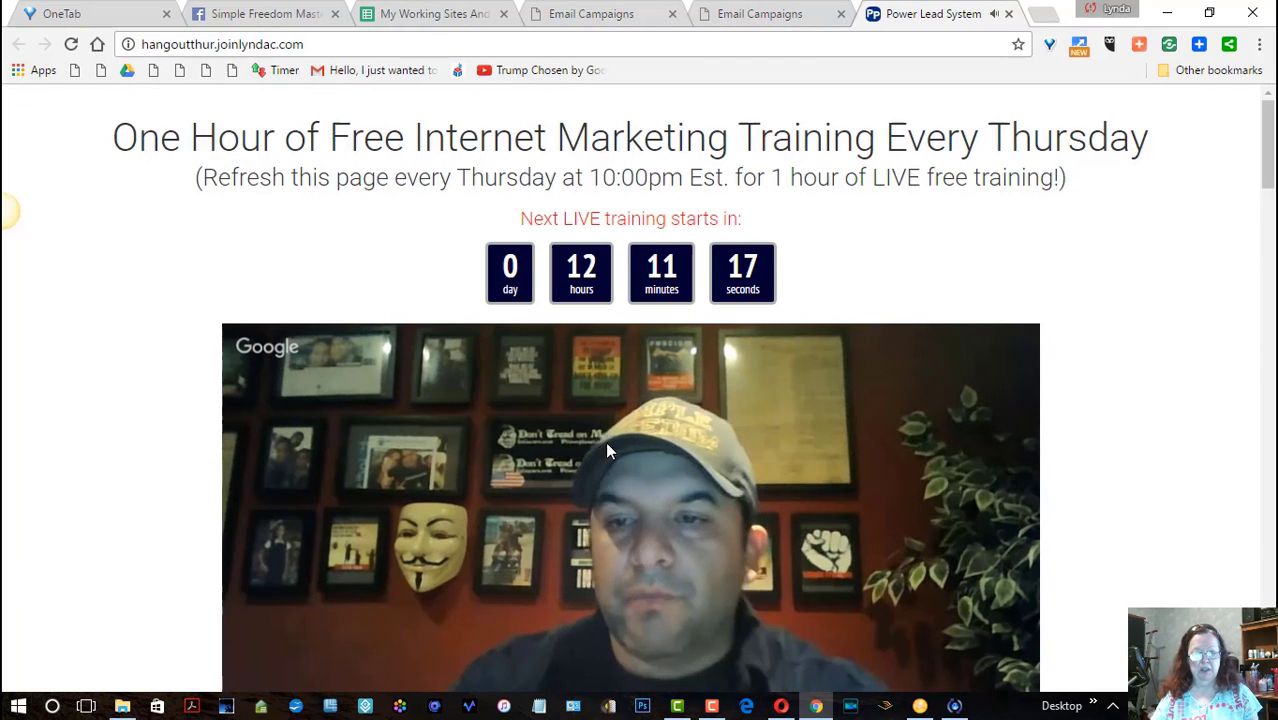
click(292, 44)
key(ctrl+c)
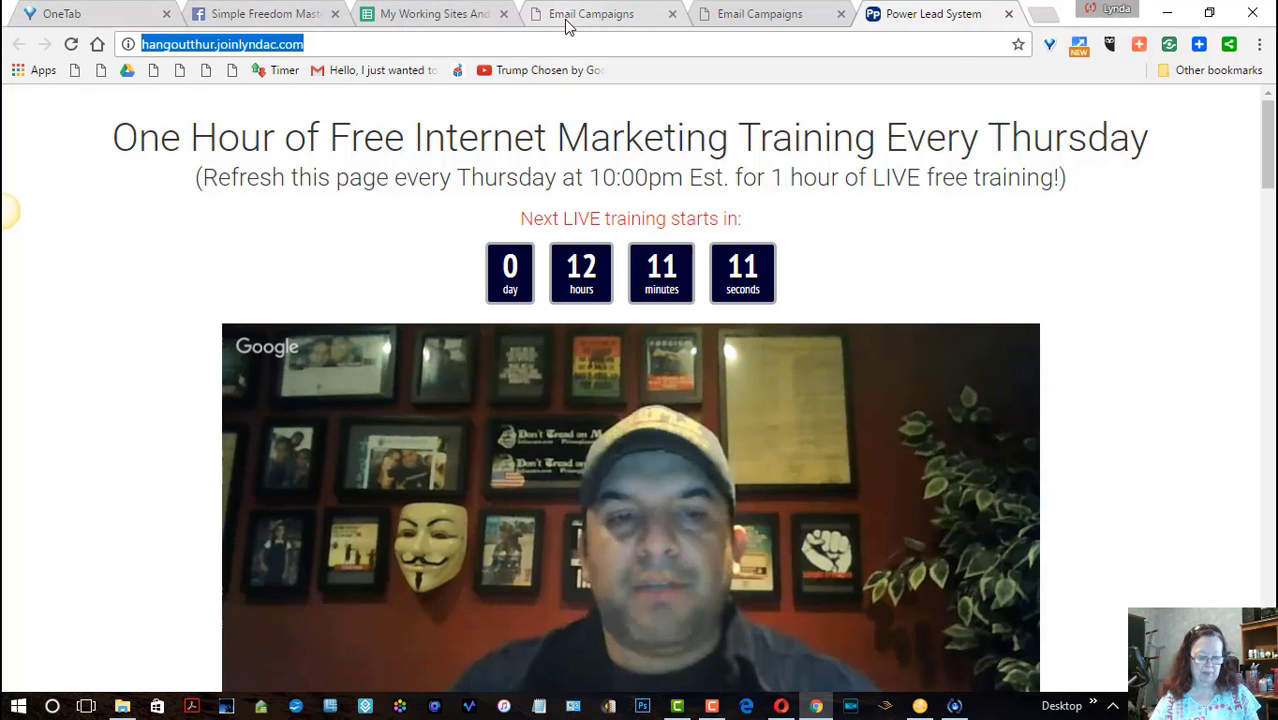
click(599, 16)
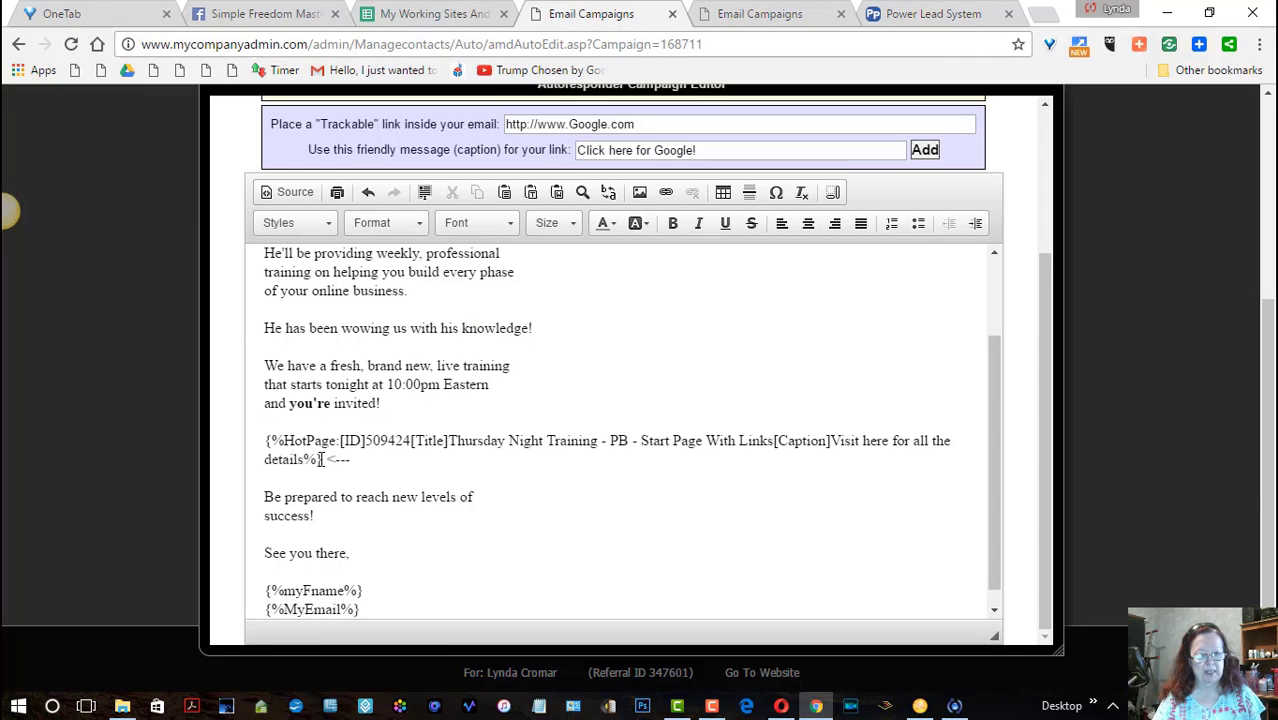
Step: Replace [Caption] in the HotPage link tag with a hyphen
drag(320, 459, 253, 442)
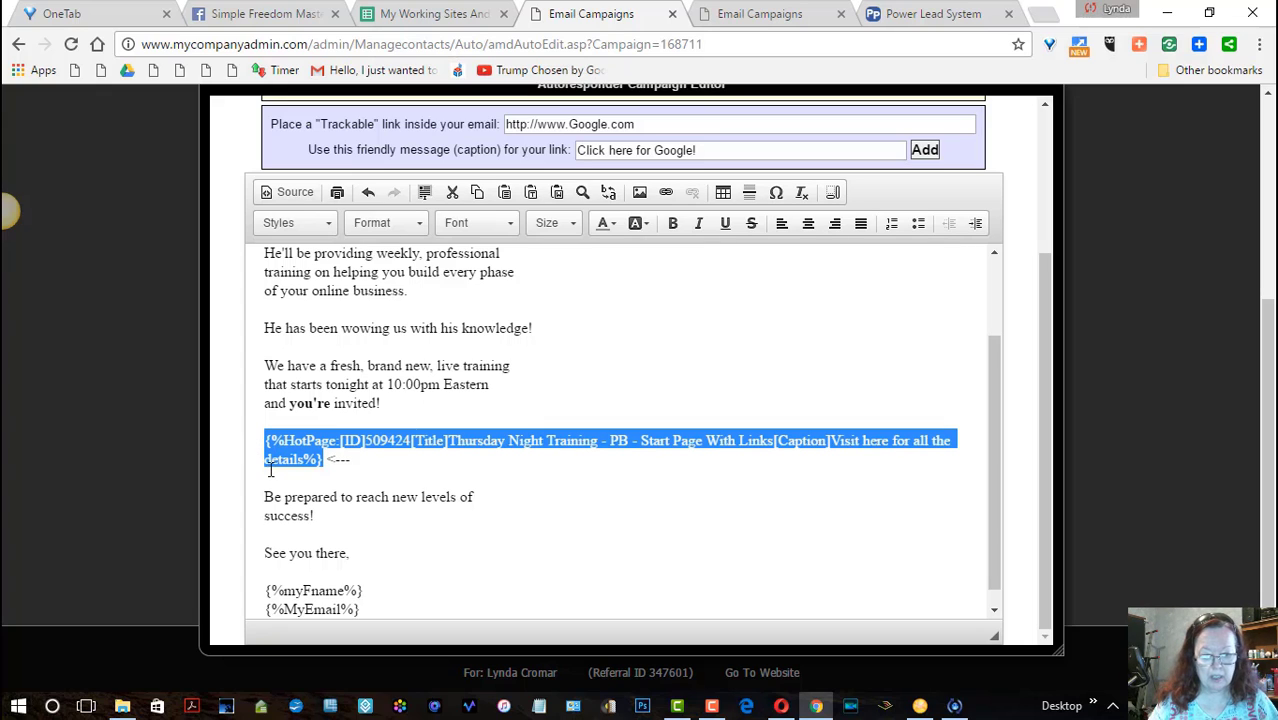
click(271, 469)
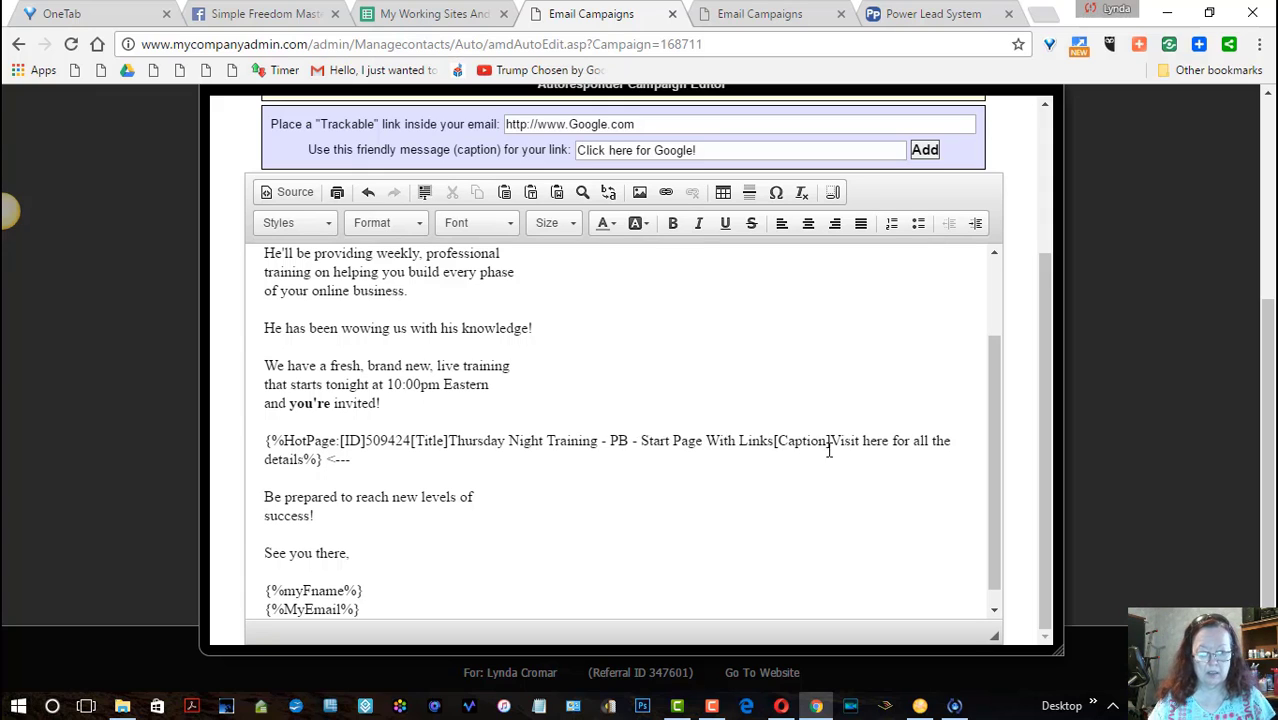
drag(831, 440, 775, 443)
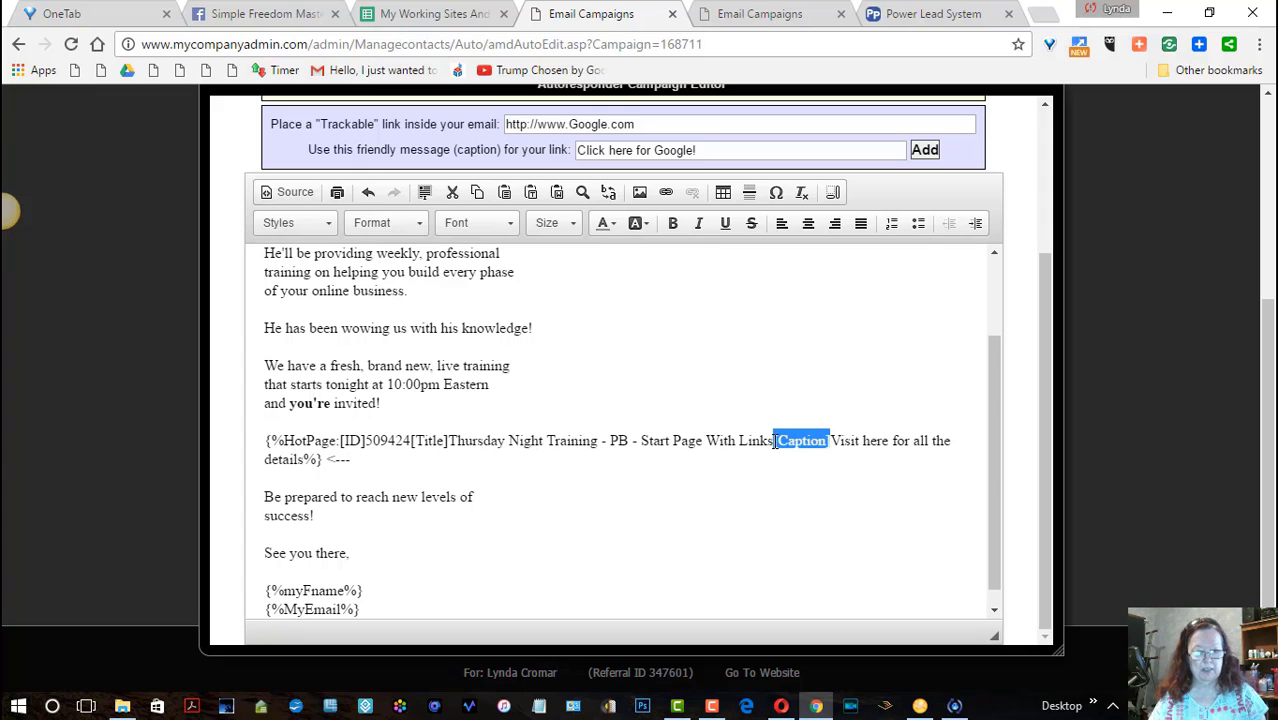
key(BackSpace)
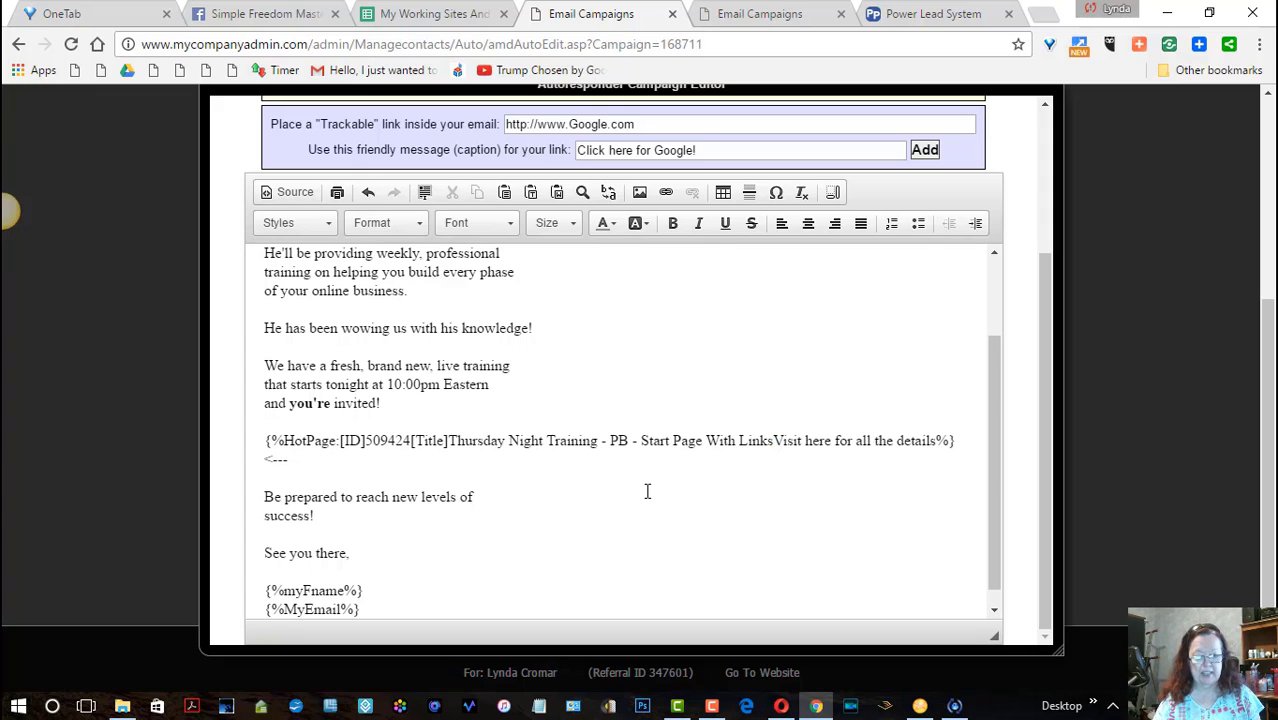
text(-)
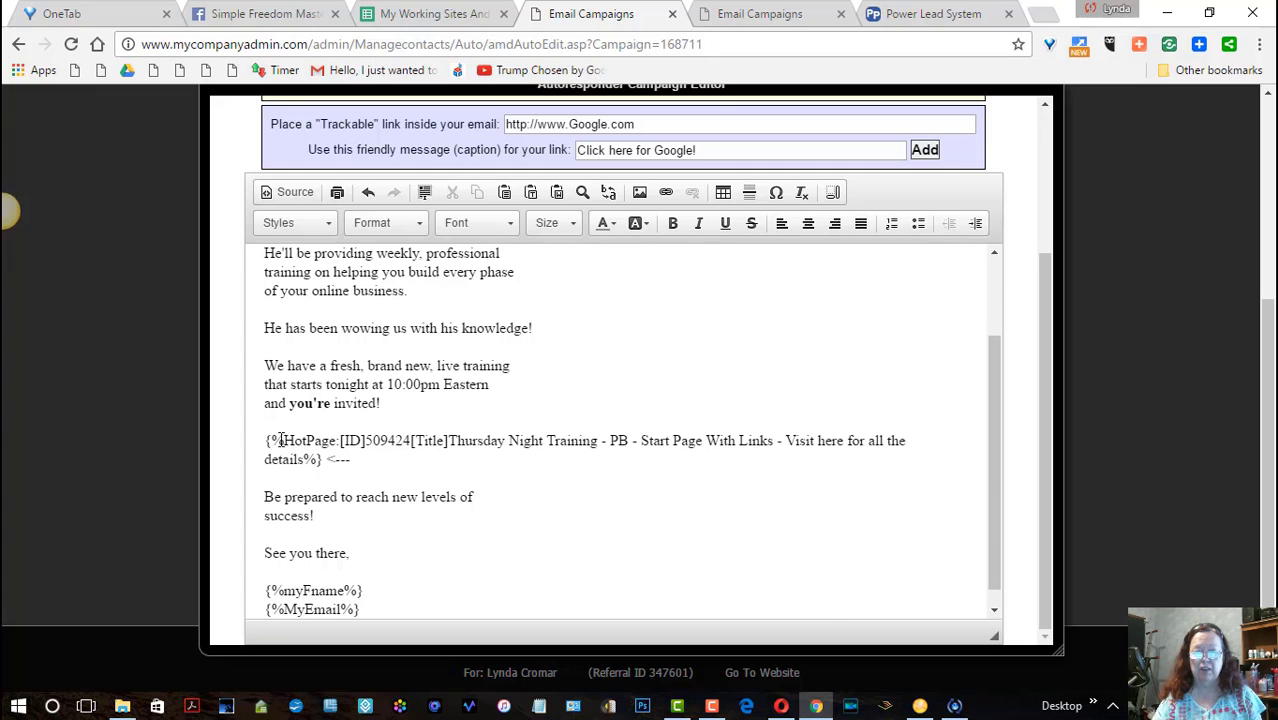
Step: Replace the %HotPage:[ID]509424[Title] tag prefix with the pasted training page address
drag(273, 441, 320, 459)
click(321, 459)
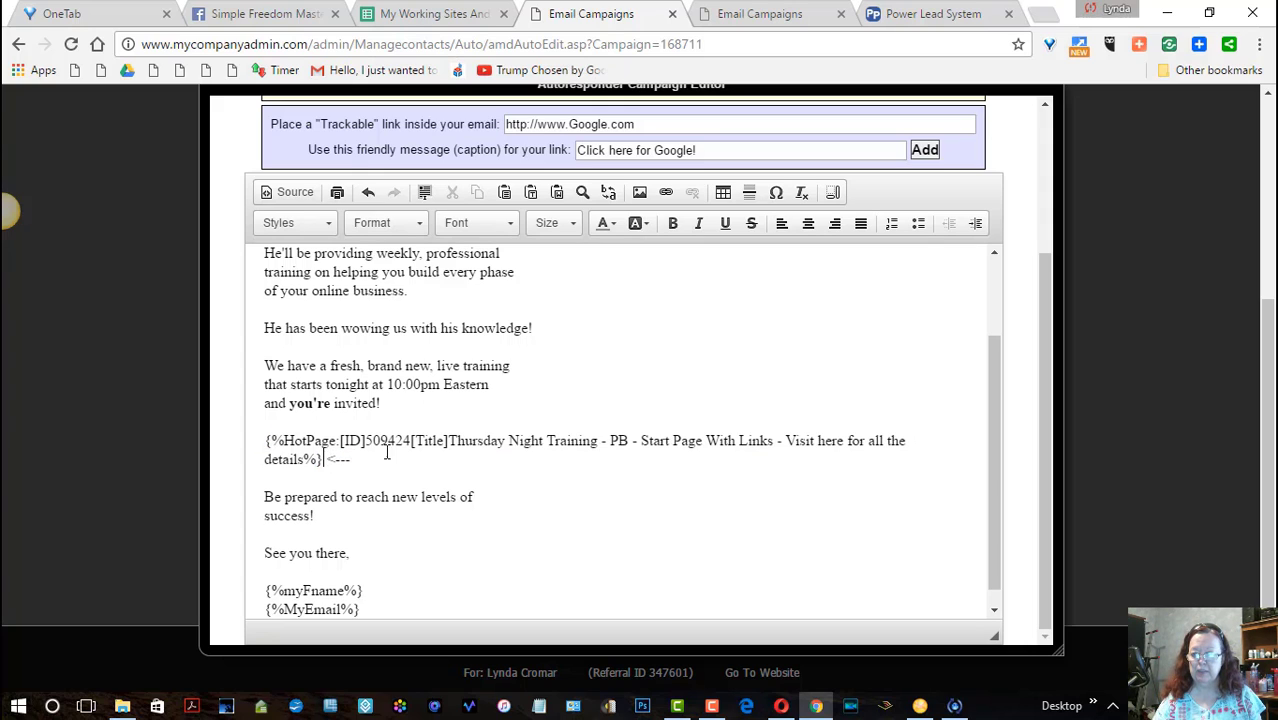
drag(446, 441, 272, 437)
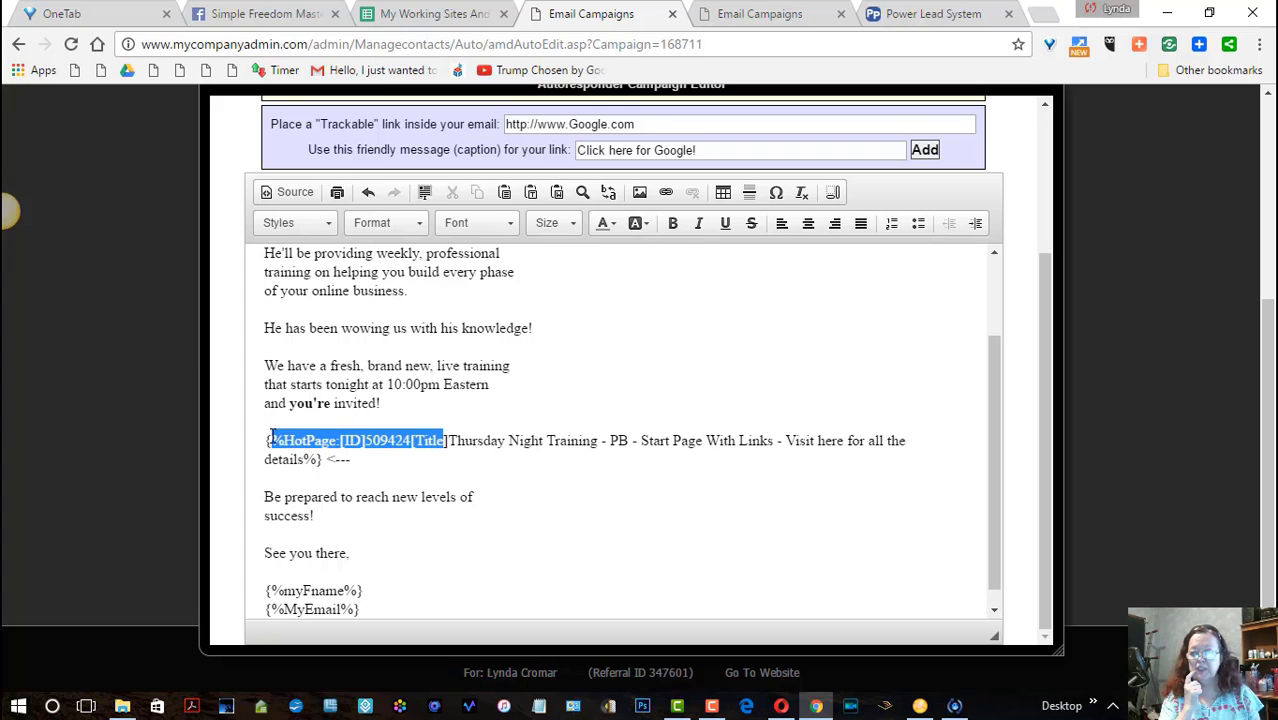
key(ctrl+v)
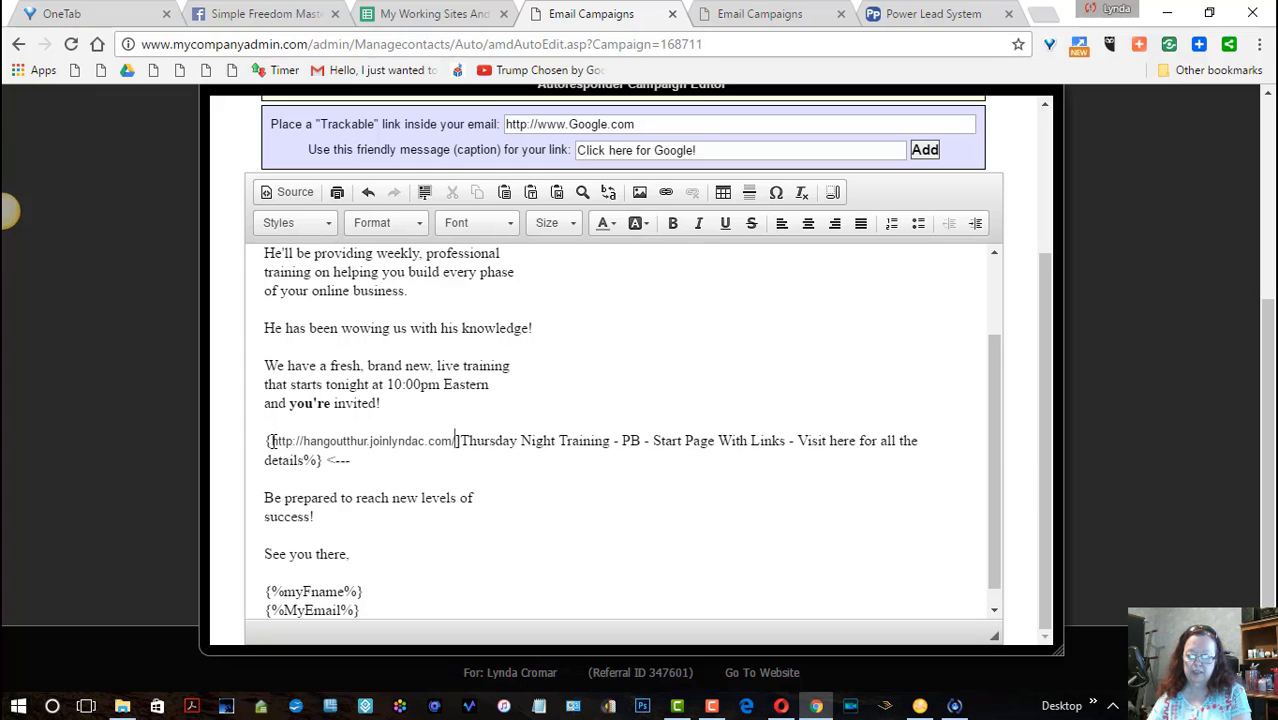
Step: Hyperlink the hangoutthur.joinlyndac.com text in the email to that same training URL
drag(271, 441, 456, 441)
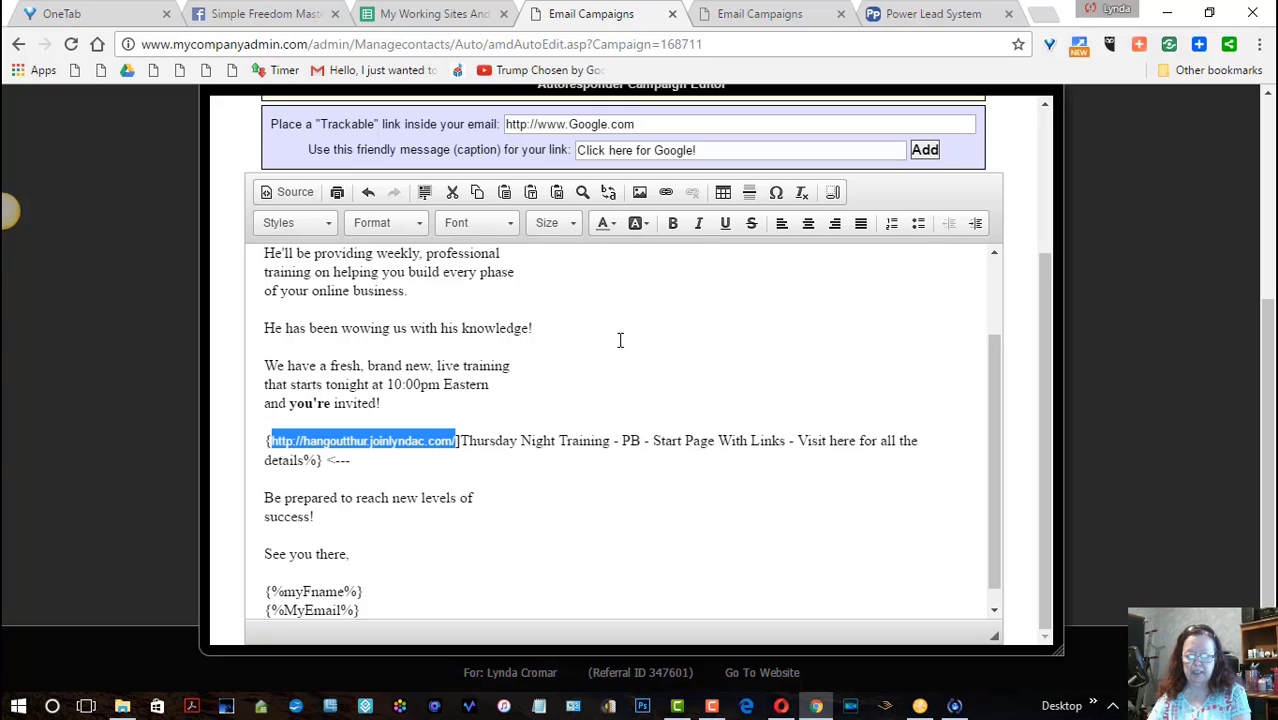
click(665, 192)
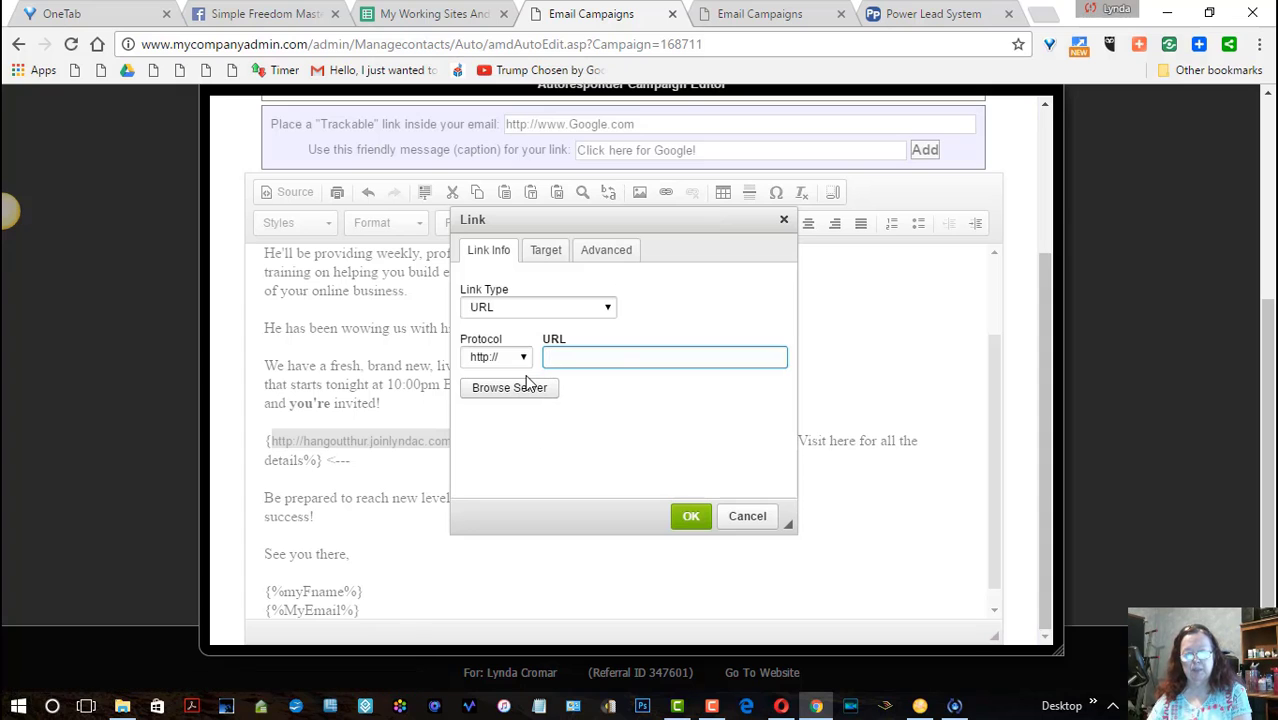
text(hangoutthur.joinlyndac.com/)
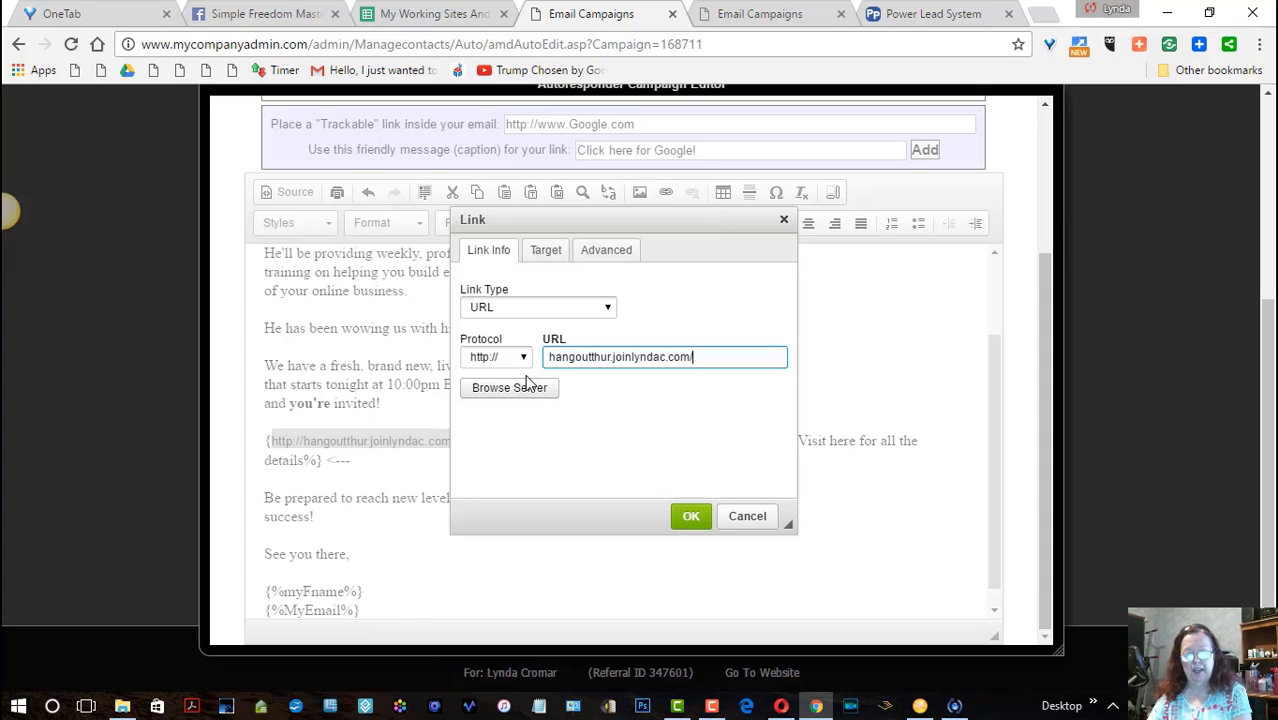
click(690, 520)
click(408, 484)
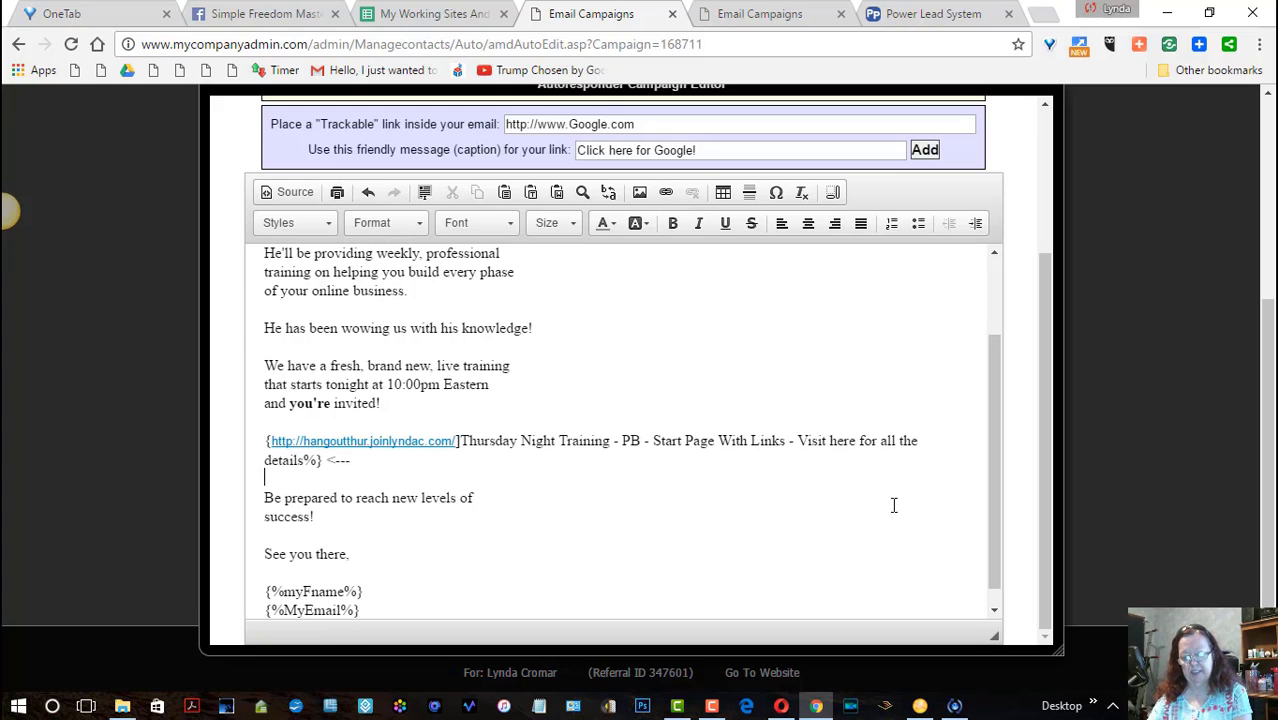
drag(993, 418, 995, 450)
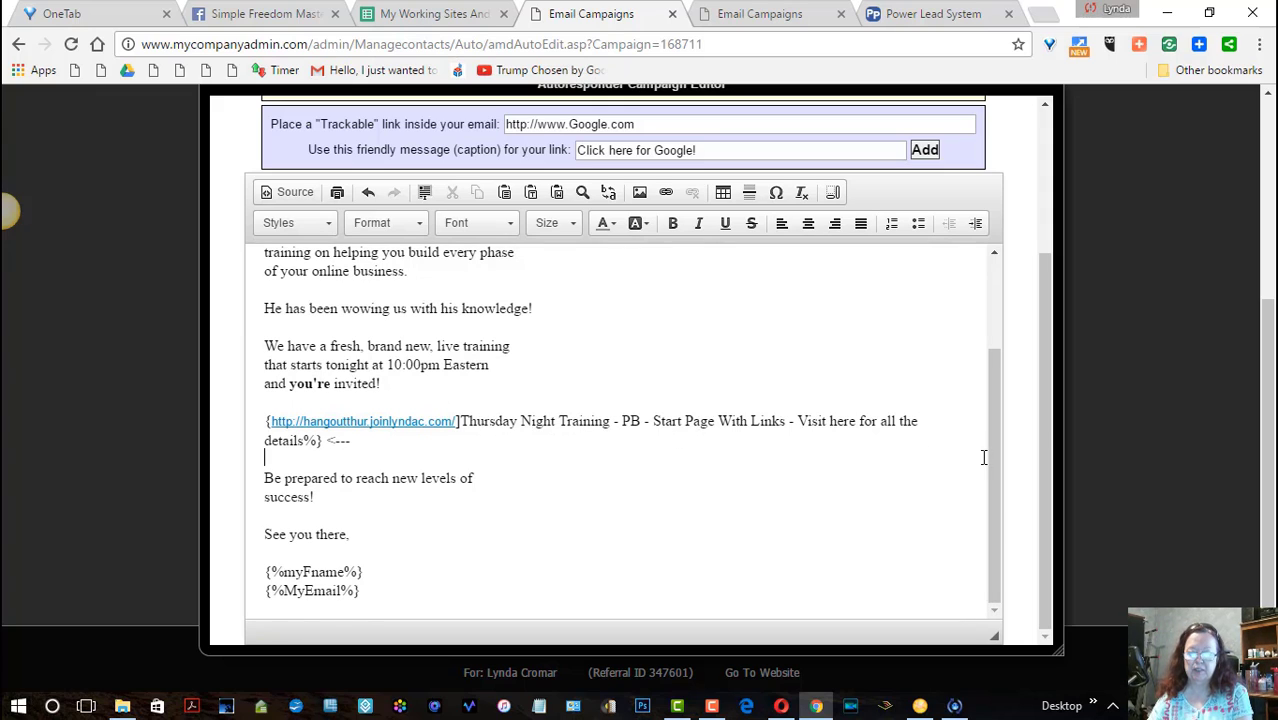
drag(1040, 402, 1067, 203)
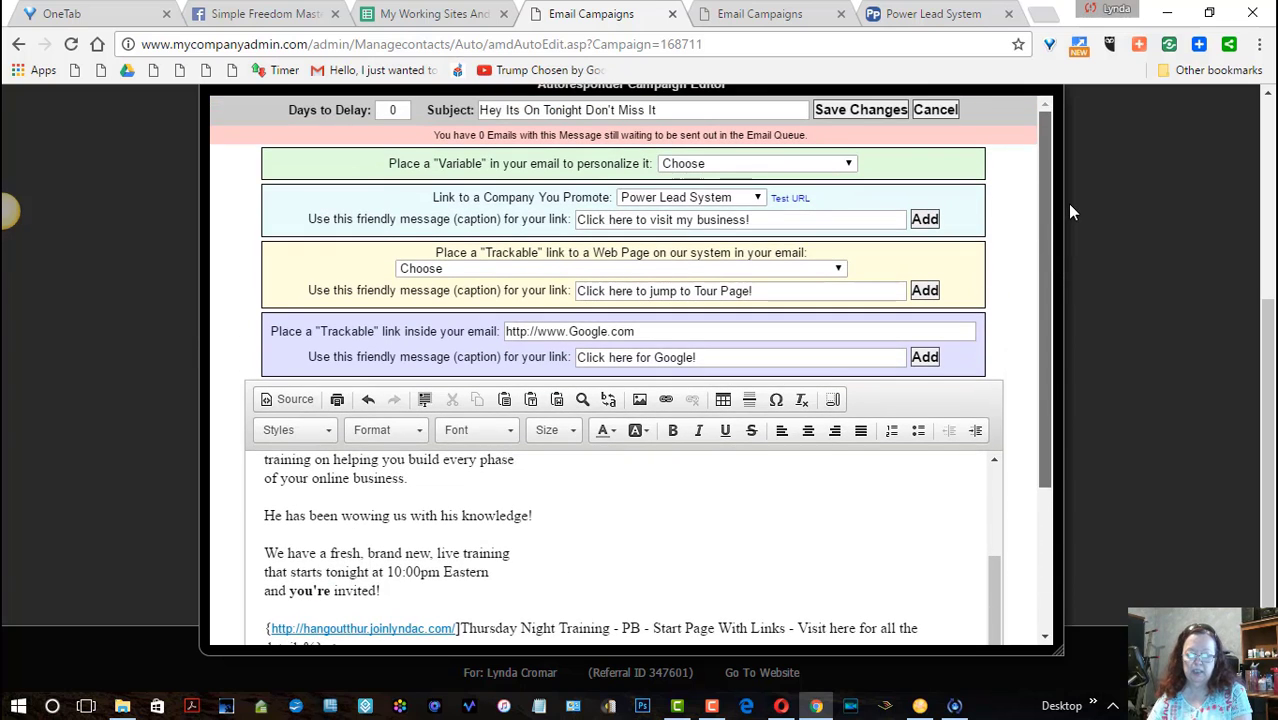
Step: Save the email changes and go to Email/Voice/Text > Email > Send Campaigns
click(880, 110)
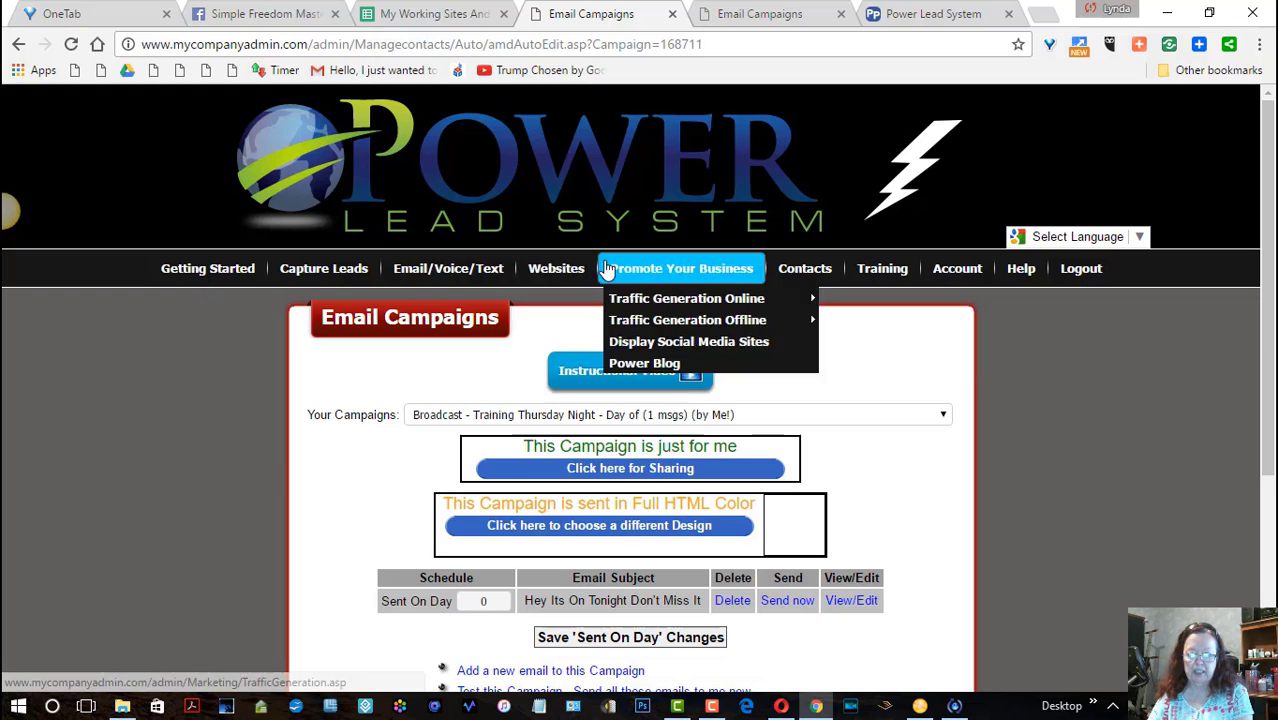
mouse_move(450, 280)
mouse_move(440, 302)
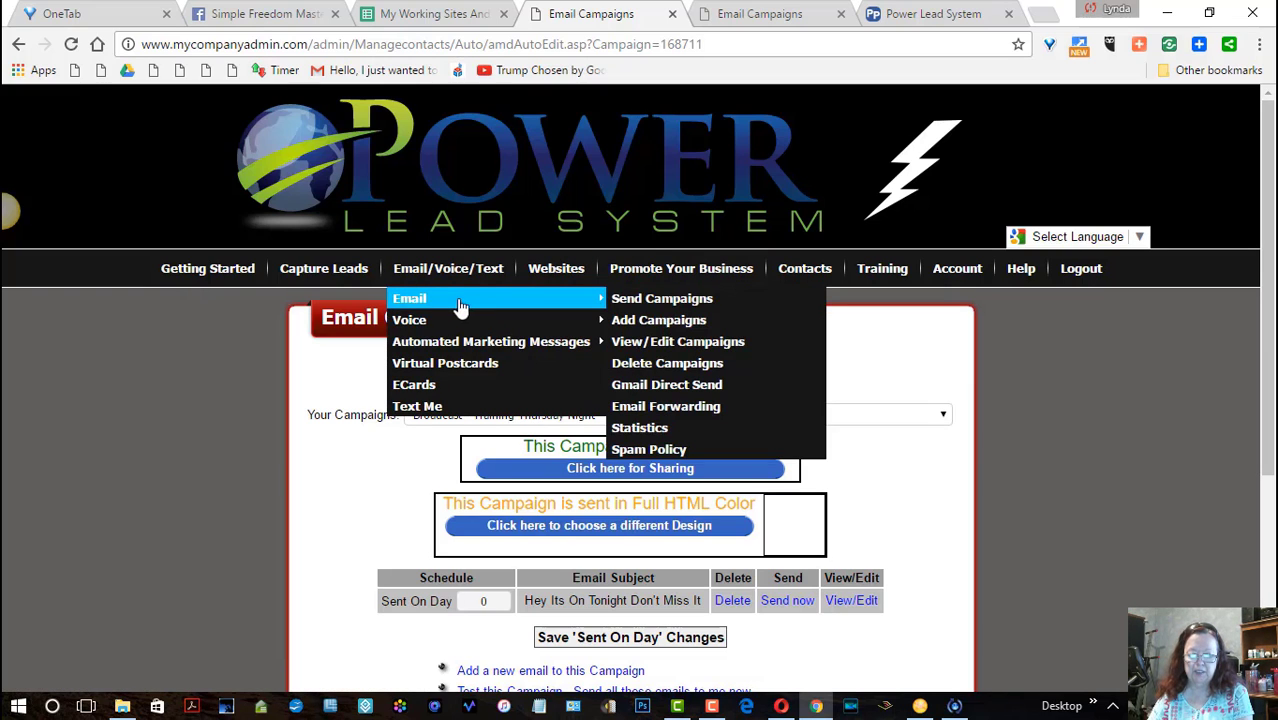
click(627, 304)
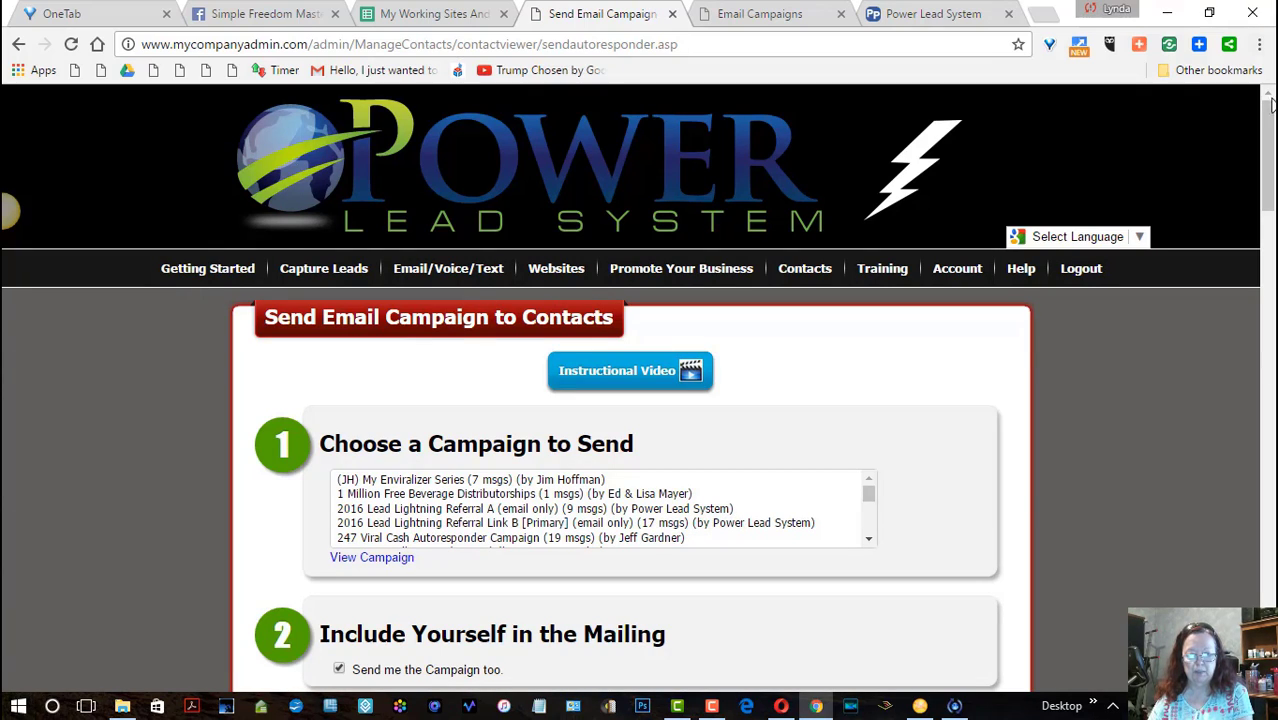
Step: Proceed to Choose Date to Send, then return to the Send Campaigns page
drag(1267, 118, 1165, 575)
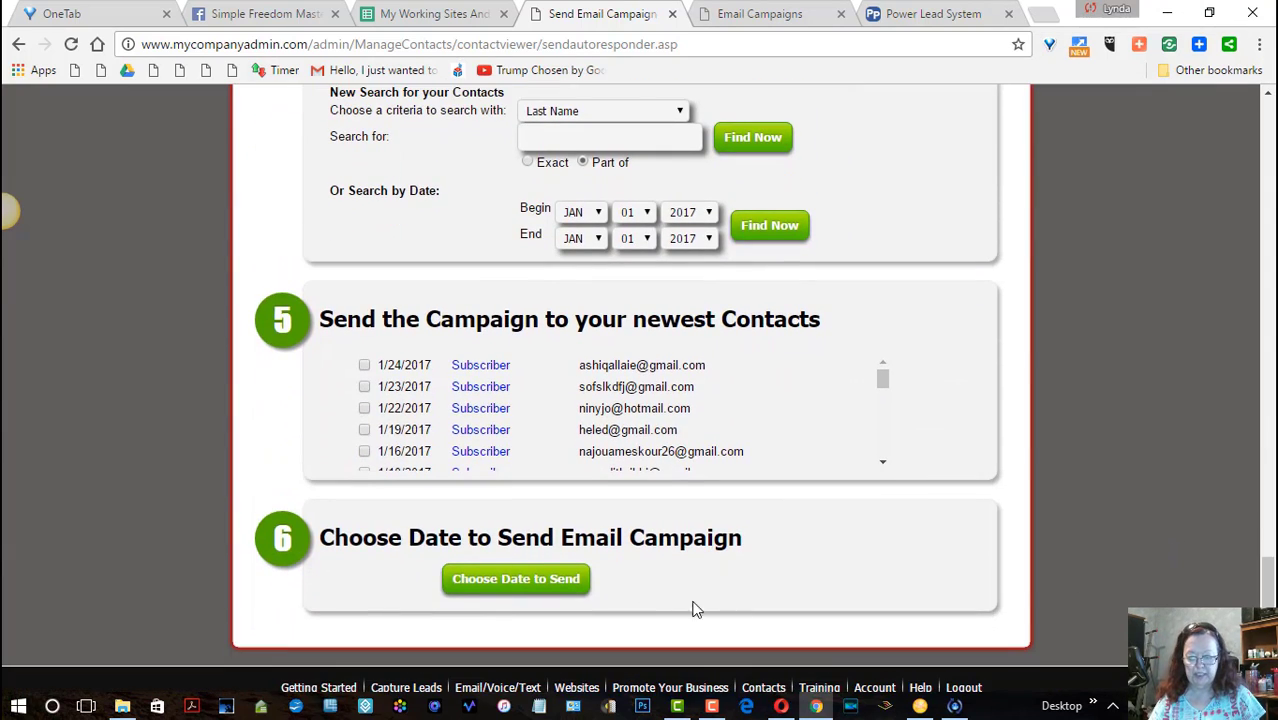
click(517, 580)
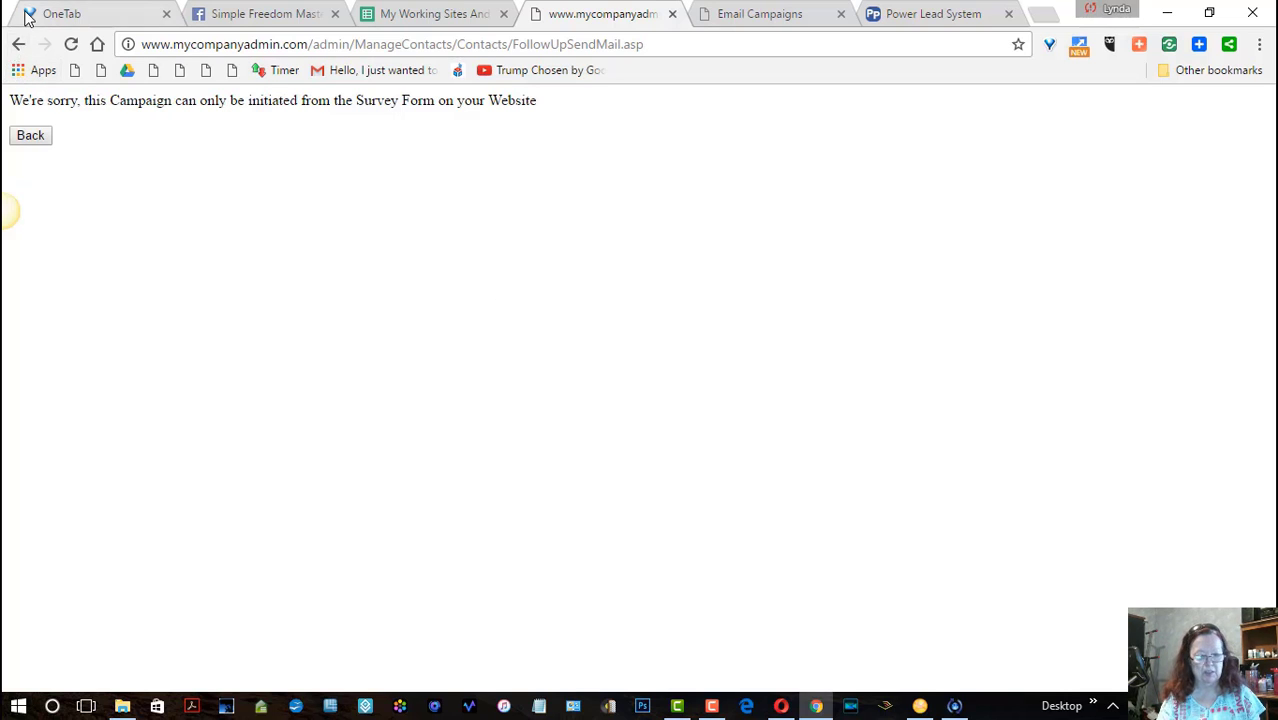
click(18, 47)
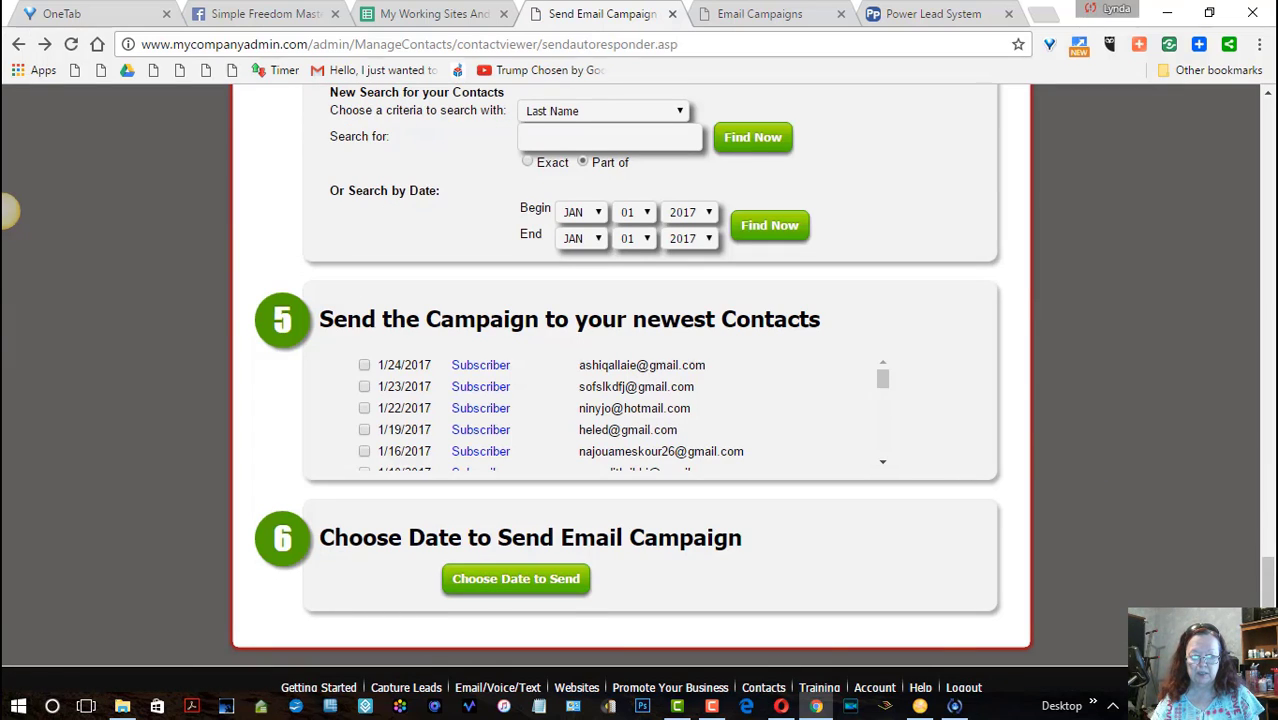
Step: Choose the Broadcast - Training Thursday Night - Day of campaign and continue to its send confirmation
scroll(8, 210, up, 20)
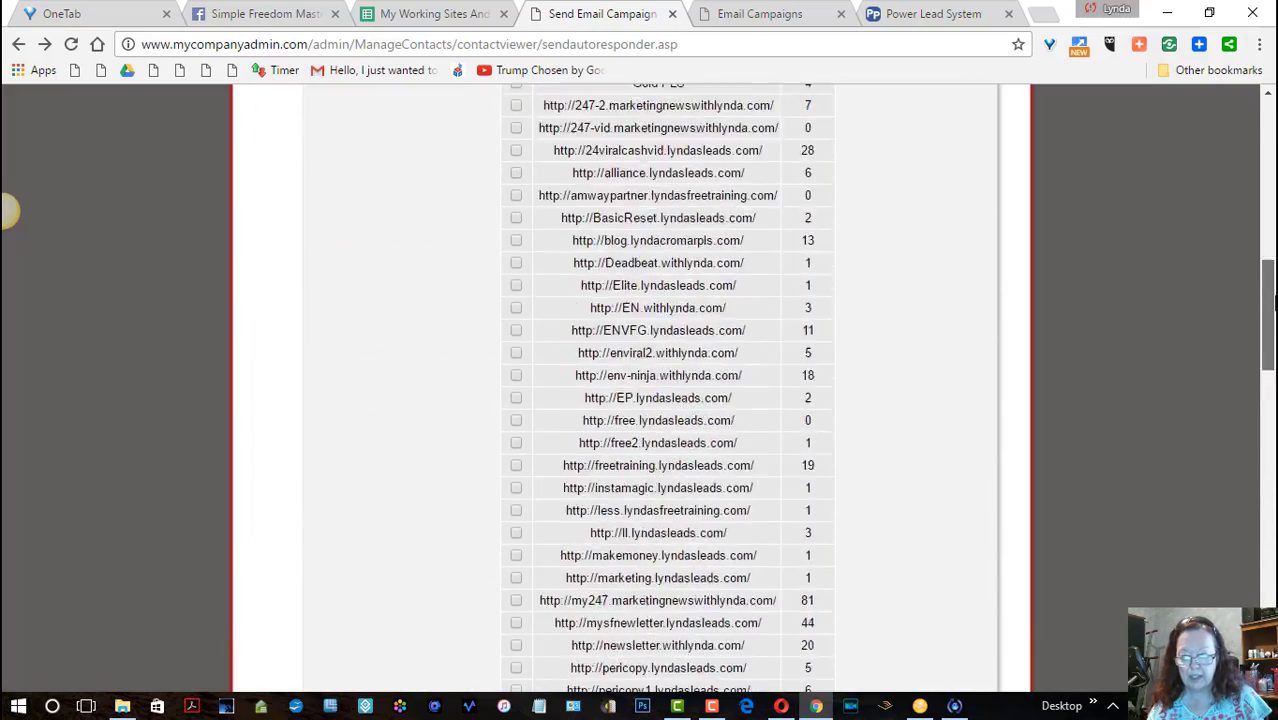
scroll(640, 400, up, 3)
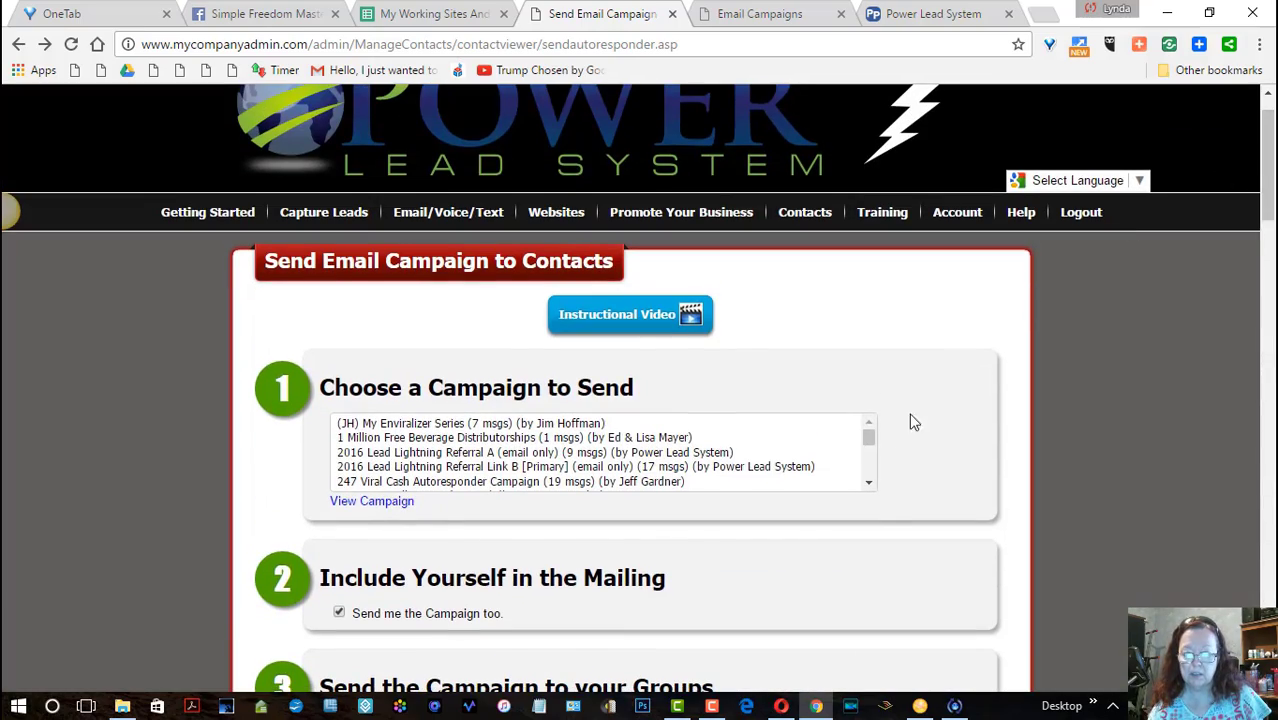
drag(869, 486, 869, 487)
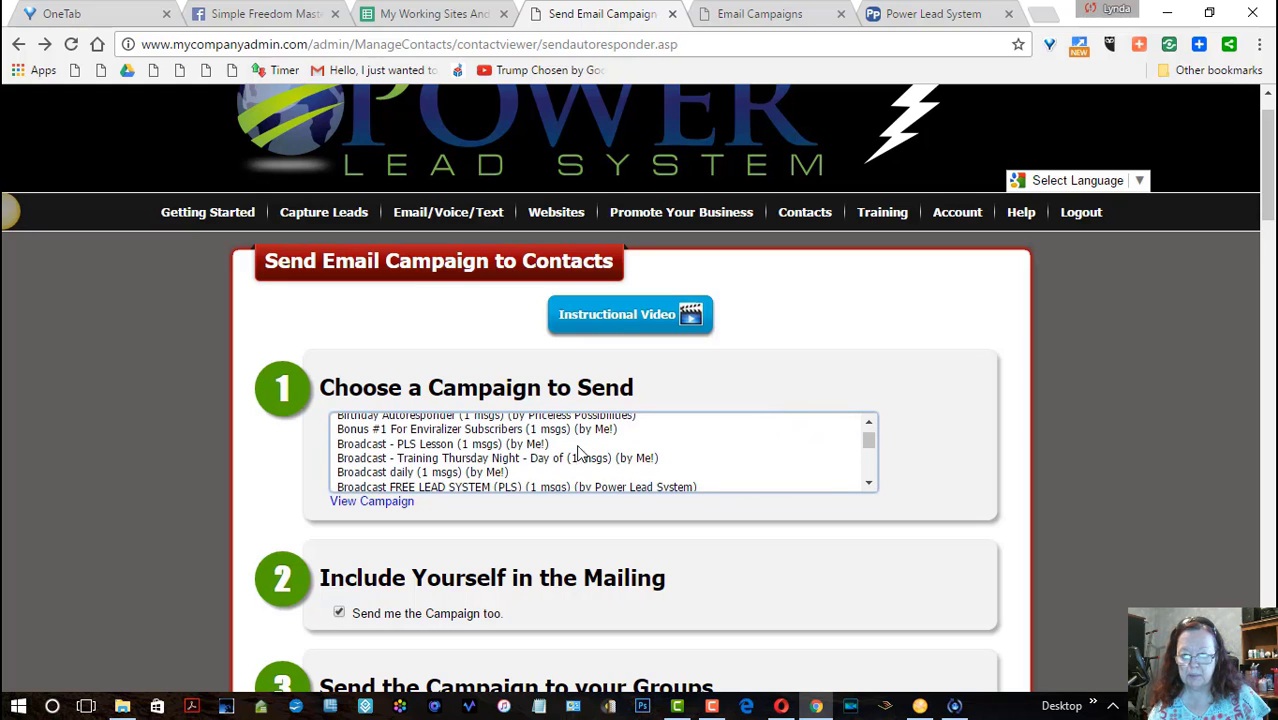
click(516, 460)
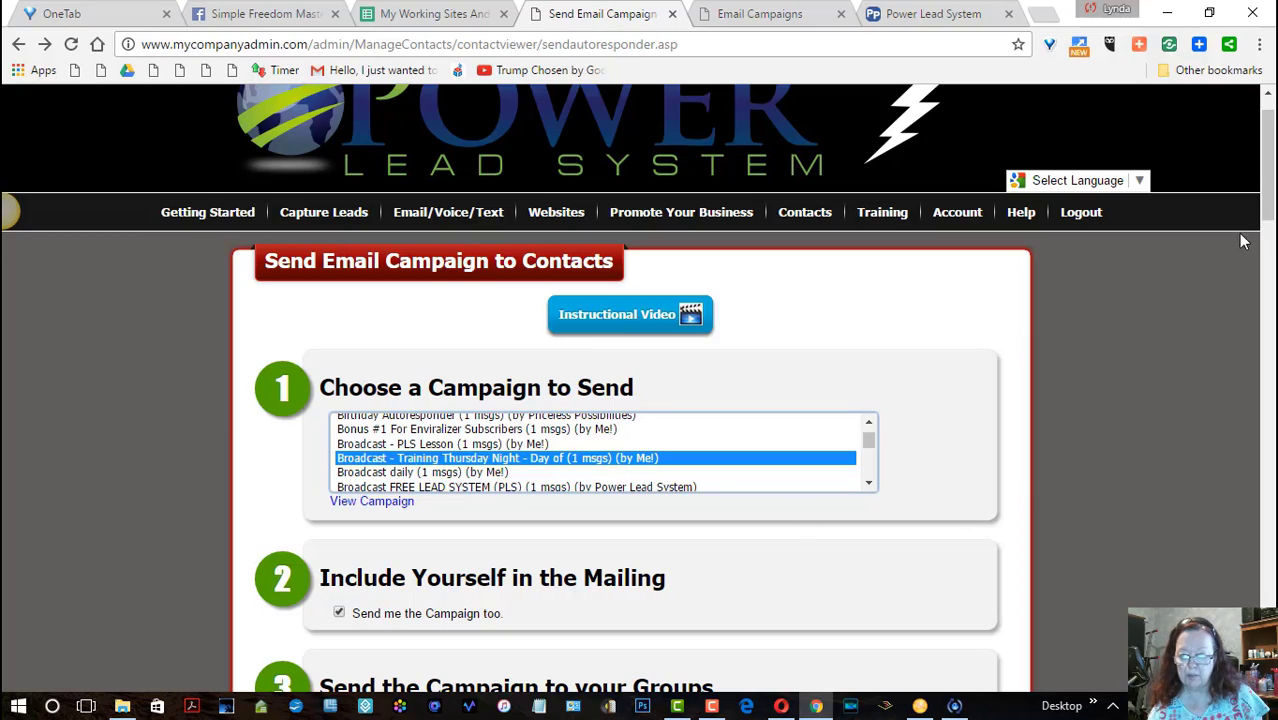
scroll(1243, 241, down, 10)
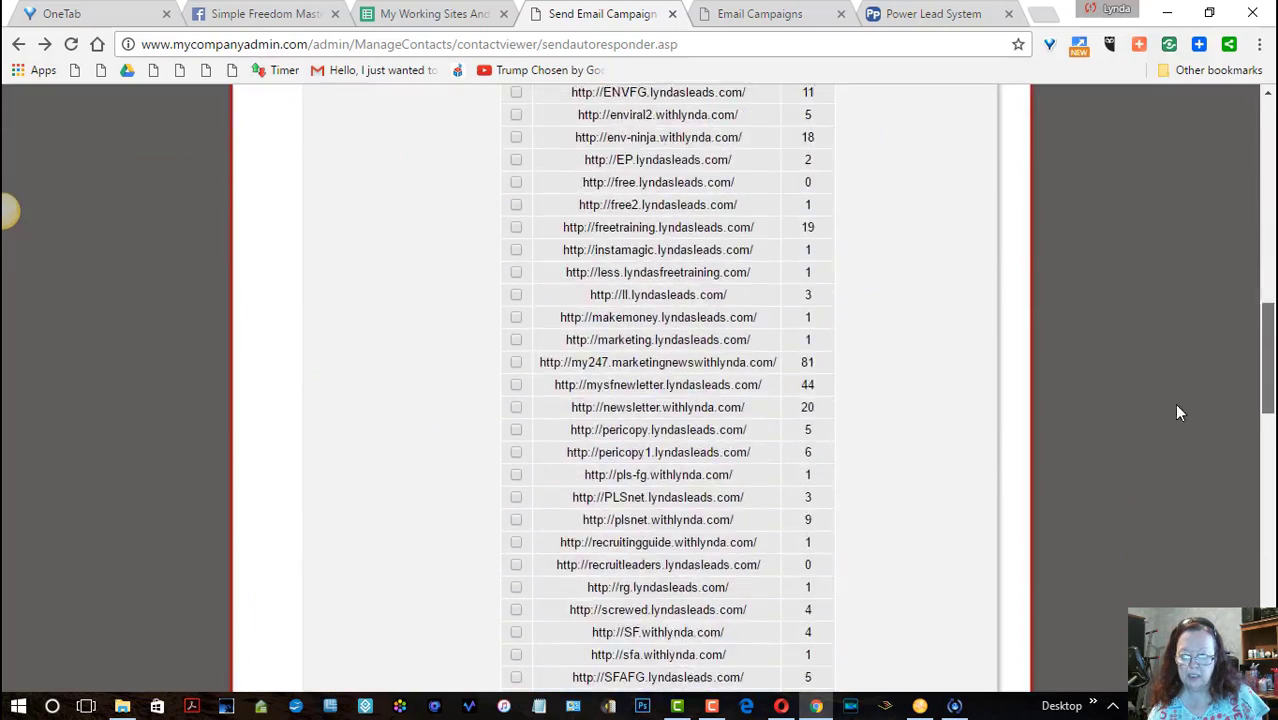
drag(1178, 412, 1262, 642)
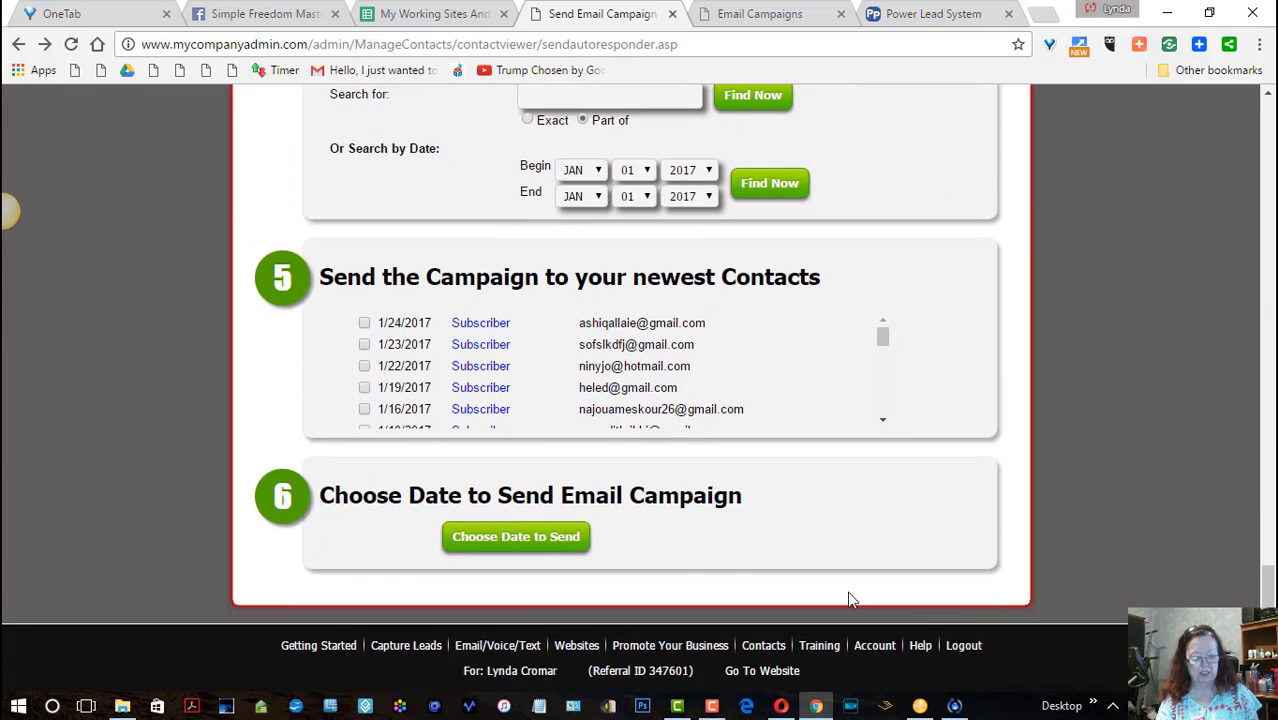
click(536, 536)
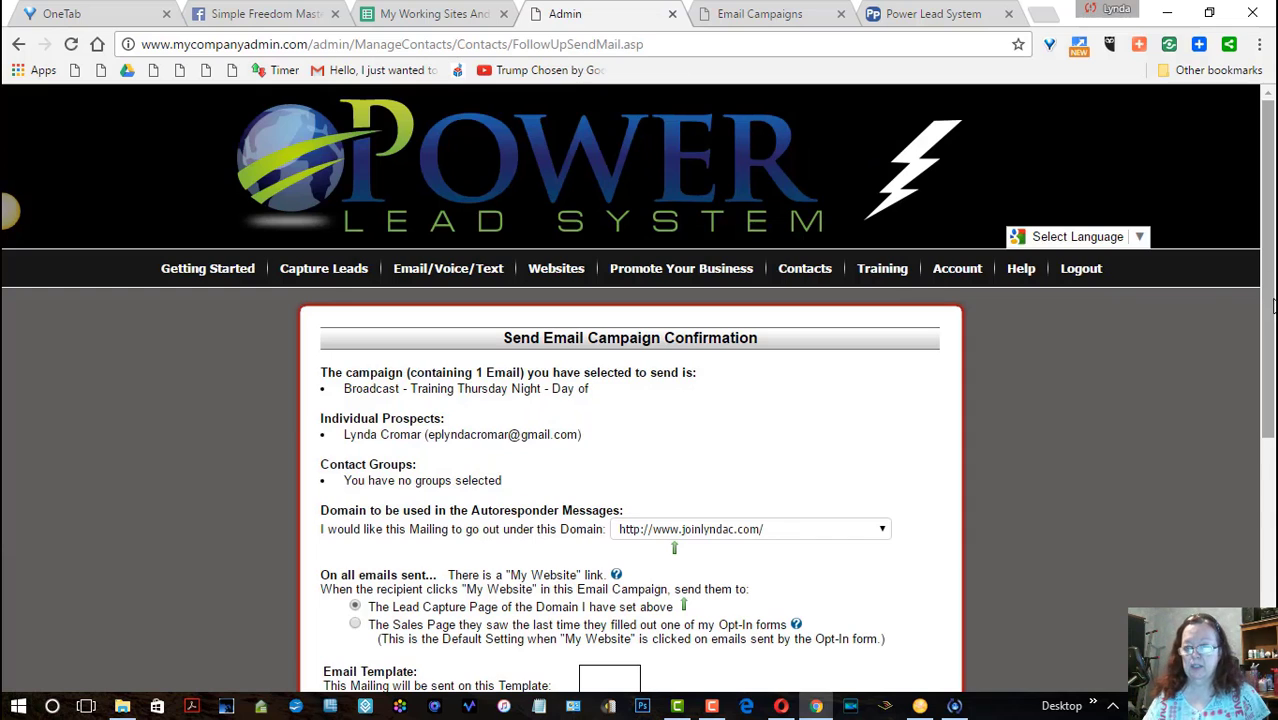
Step: Agree to the Spam Policies and send the campaign's single email
drag(1273, 307, 1218, 563)
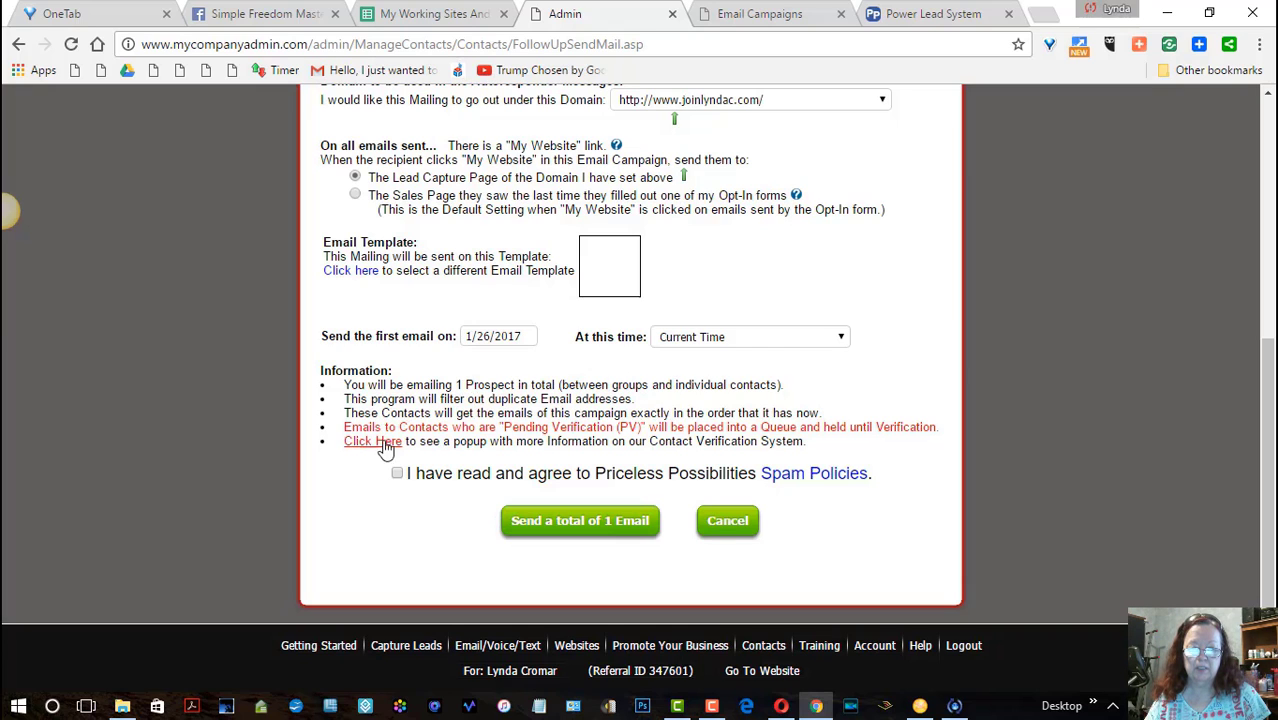
click(398, 474)
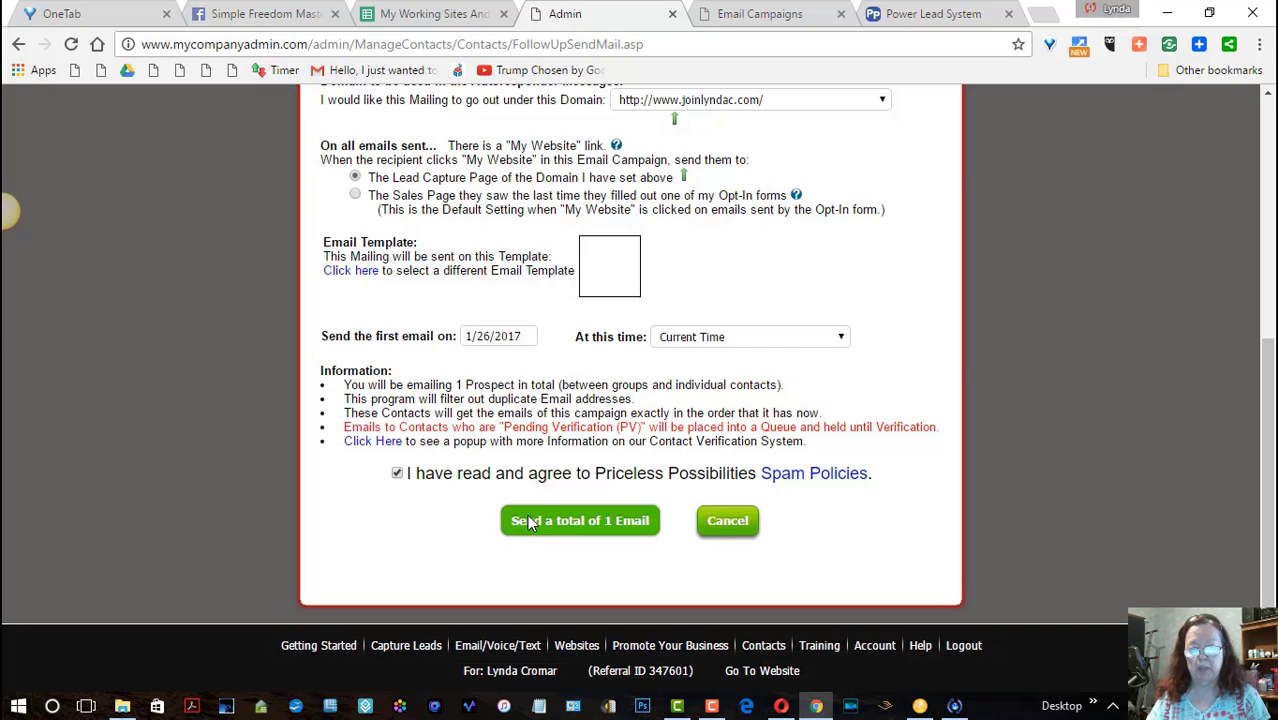
click(558, 530)
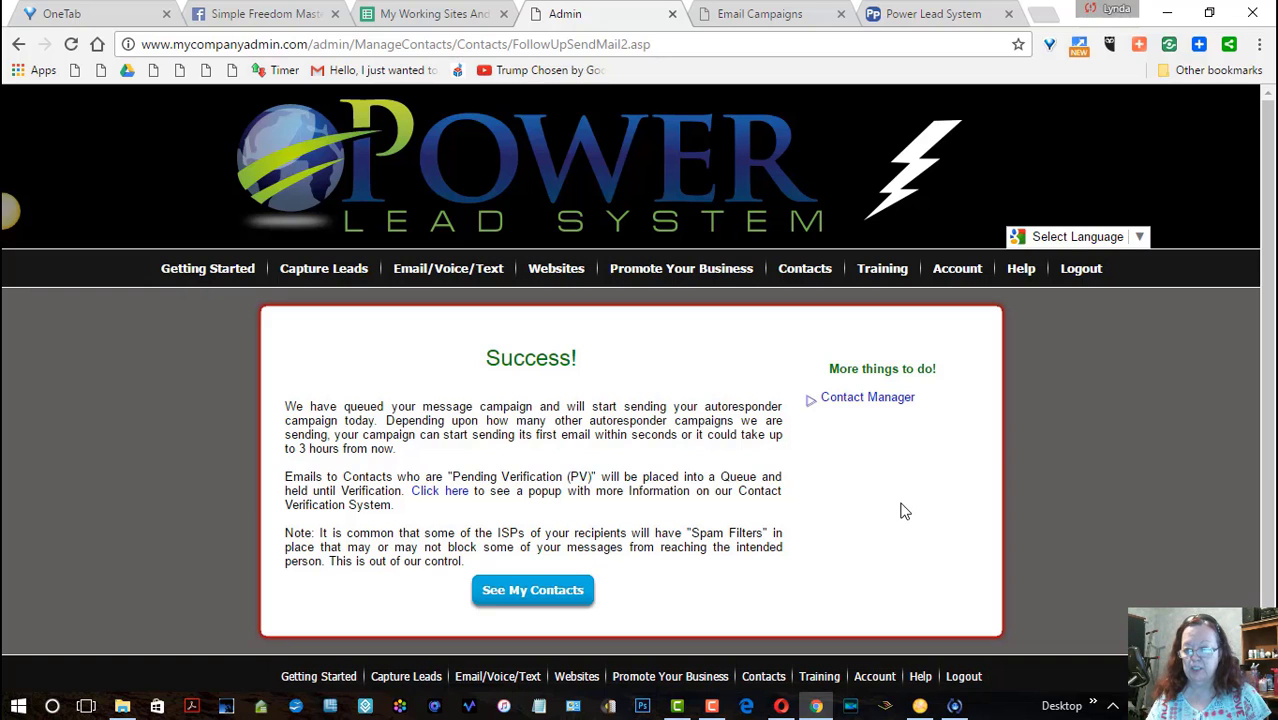
Step: Go to Email/Voice/Text > Email > View/Edit Campaigns
mouse_move(448, 268)
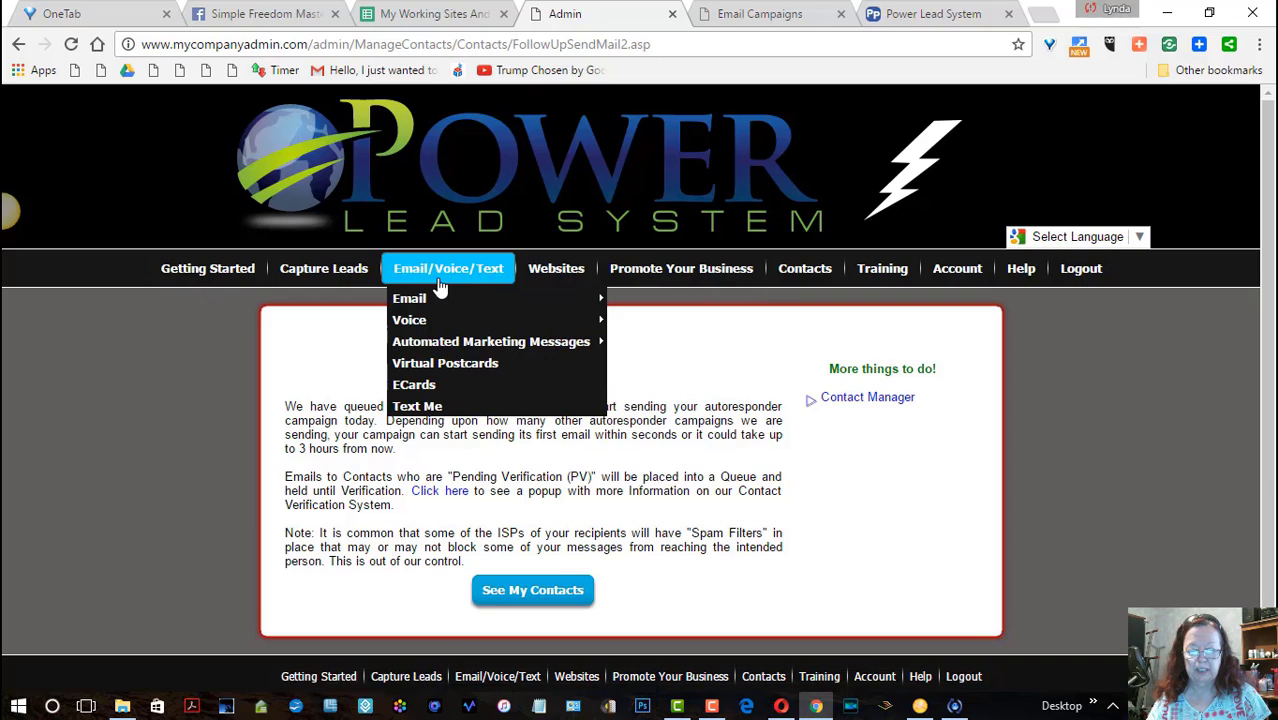
mouse_move(436, 302)
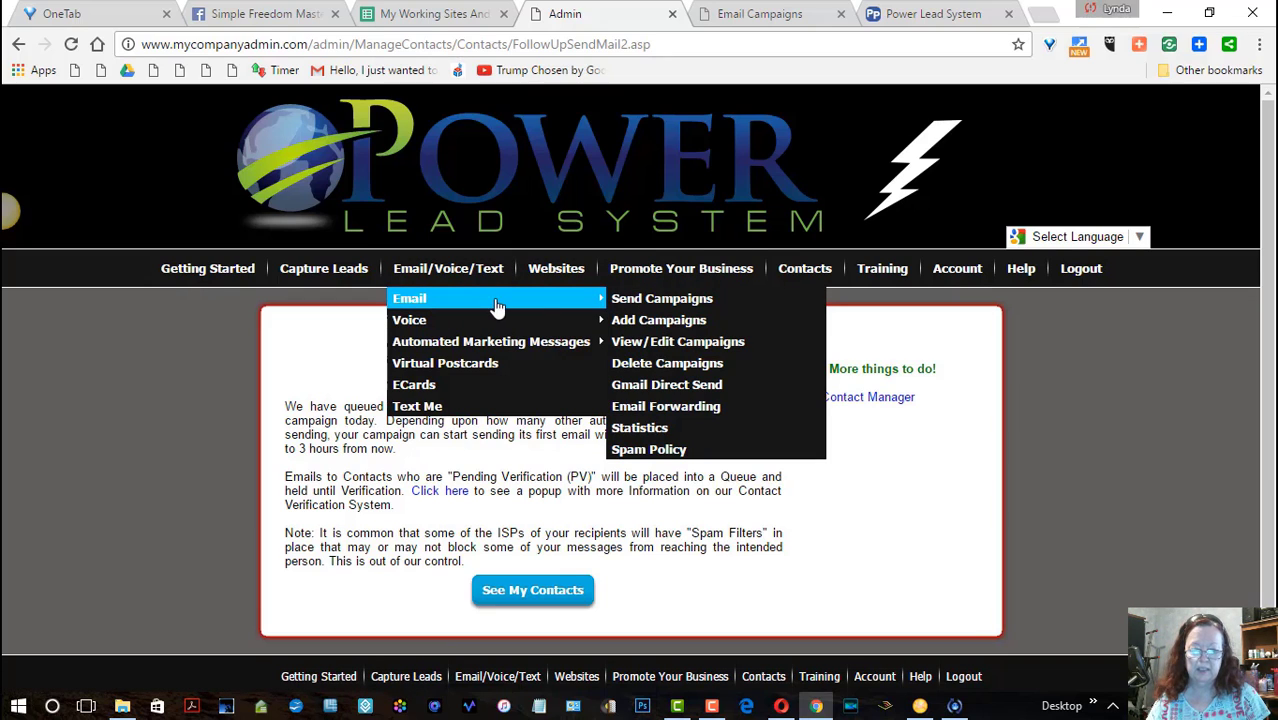
click(652, 343)
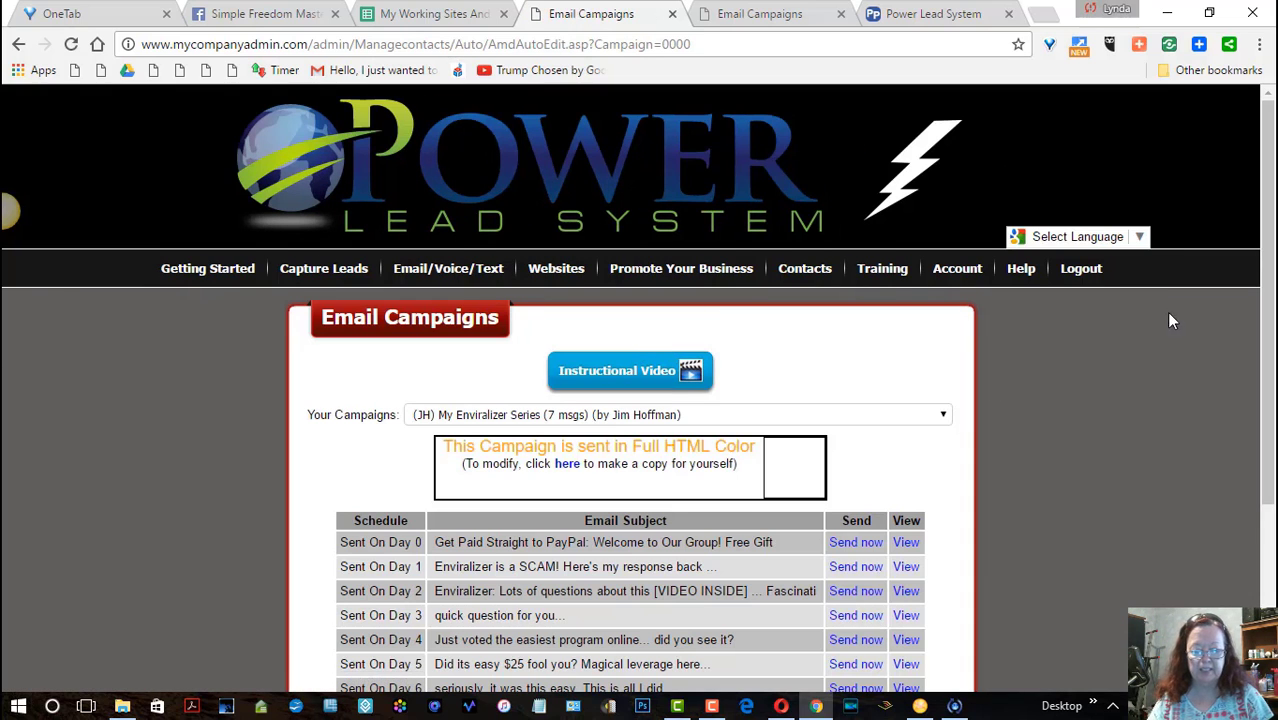
Step: Pick Broadcast - Training Thursday Night from Your Campaigns and edit its 'Hey Its On Tonight' email
scroll(1238, 440, down, 2)
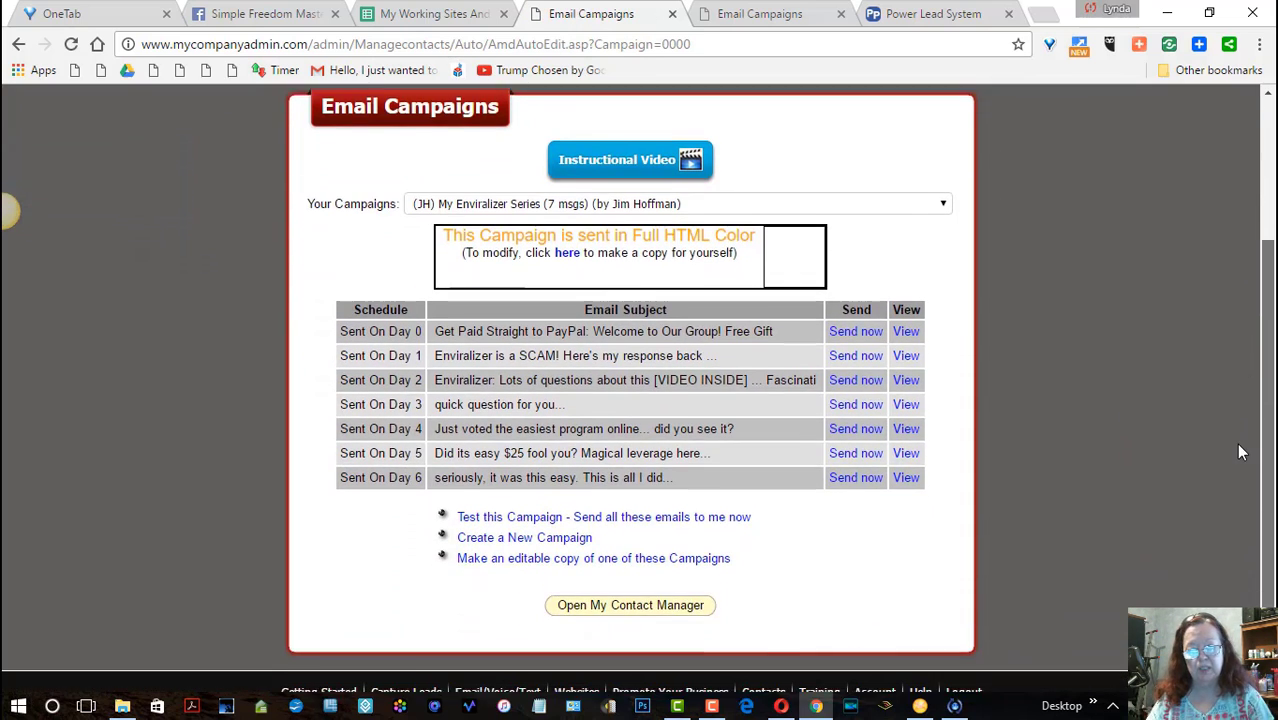
click(943, 188)
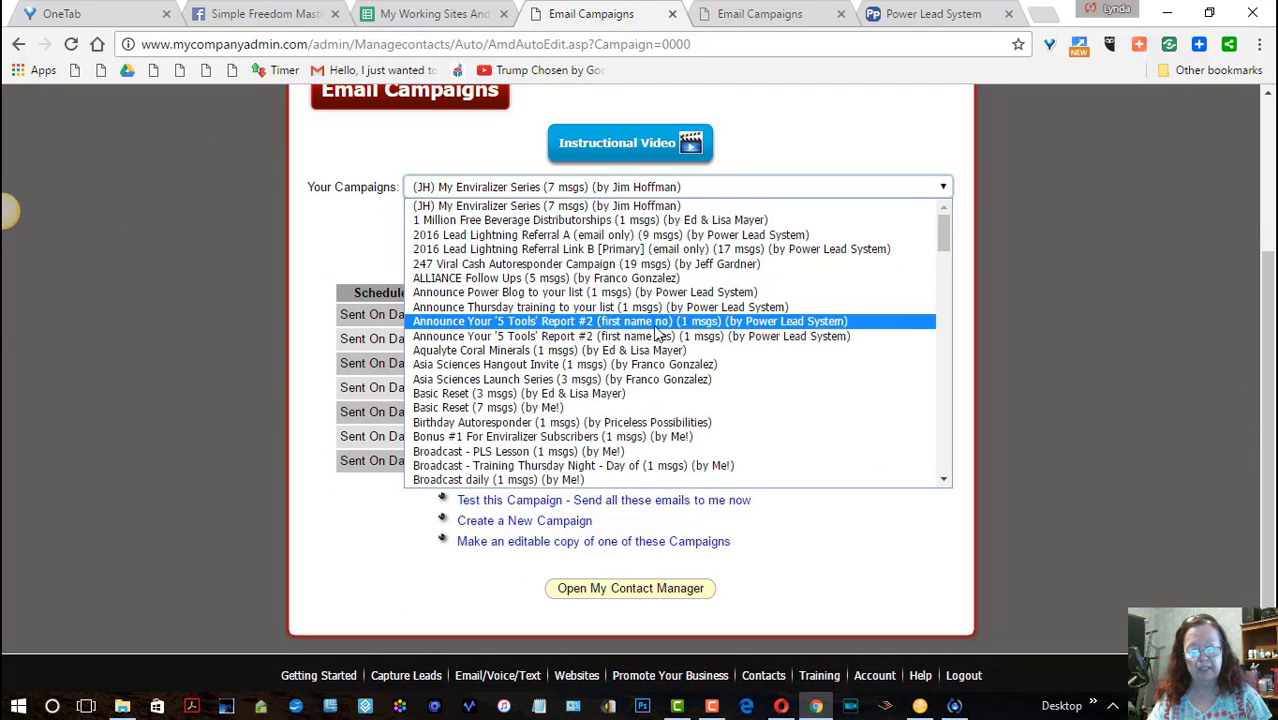
click(565, 465)
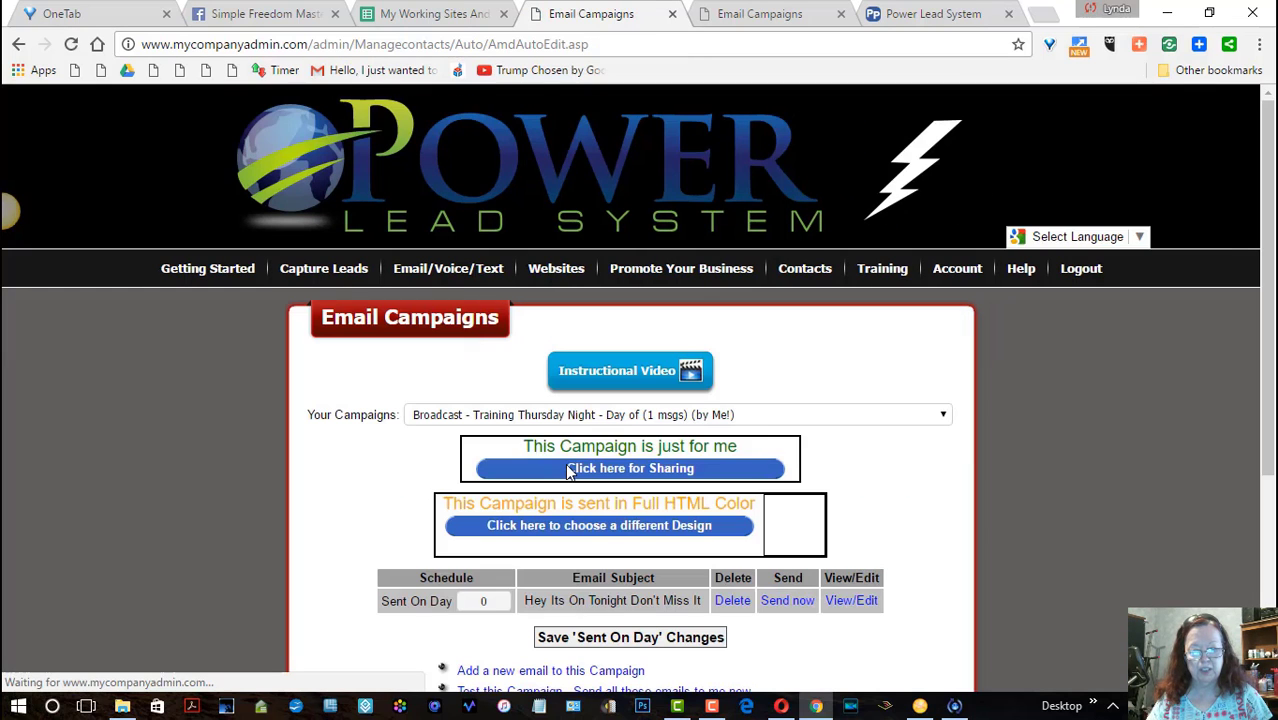
click(849, 602)
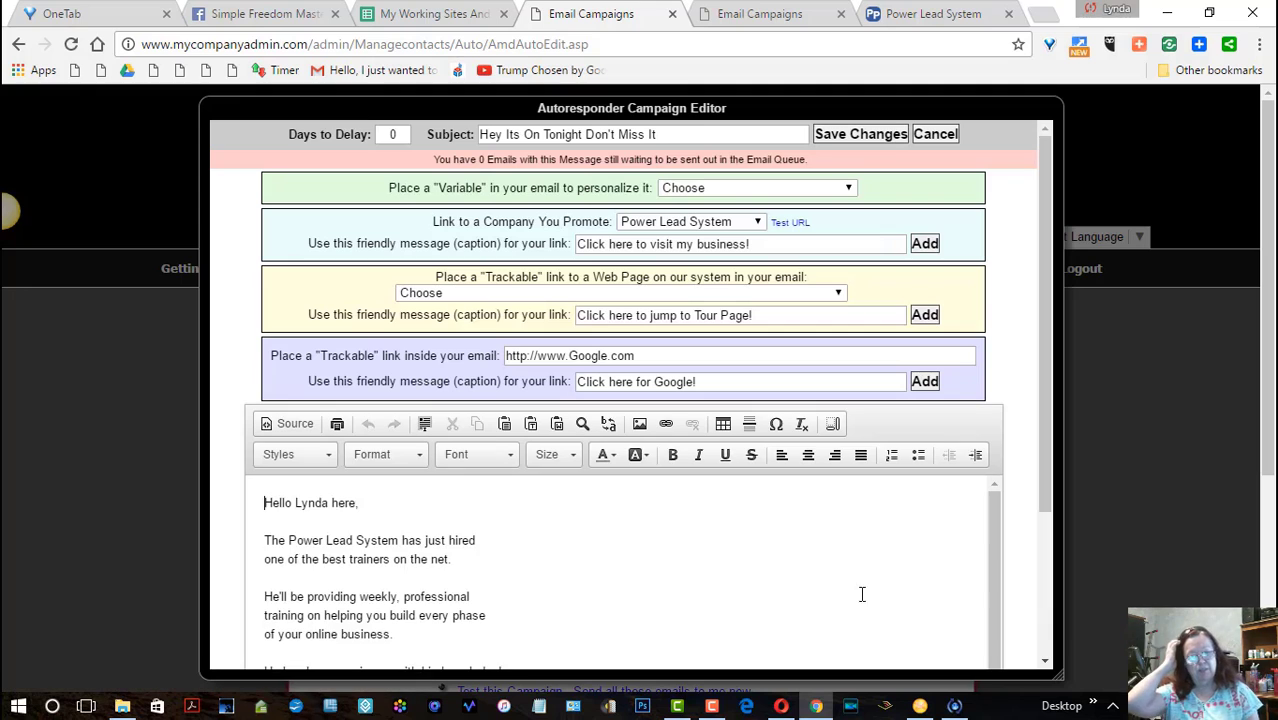
Step: Join the training link onto the 'You can join here:' line
drag(1052, 283, 1038, 471)
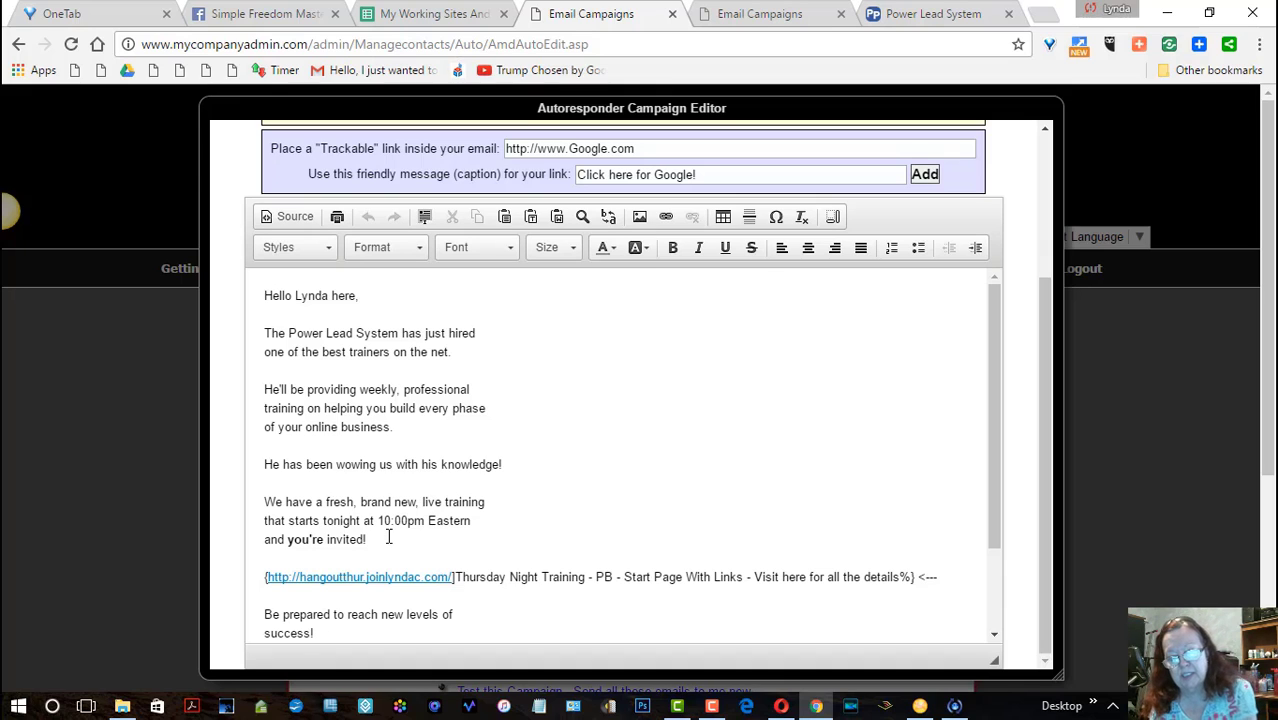
key(Return)
key(Return)
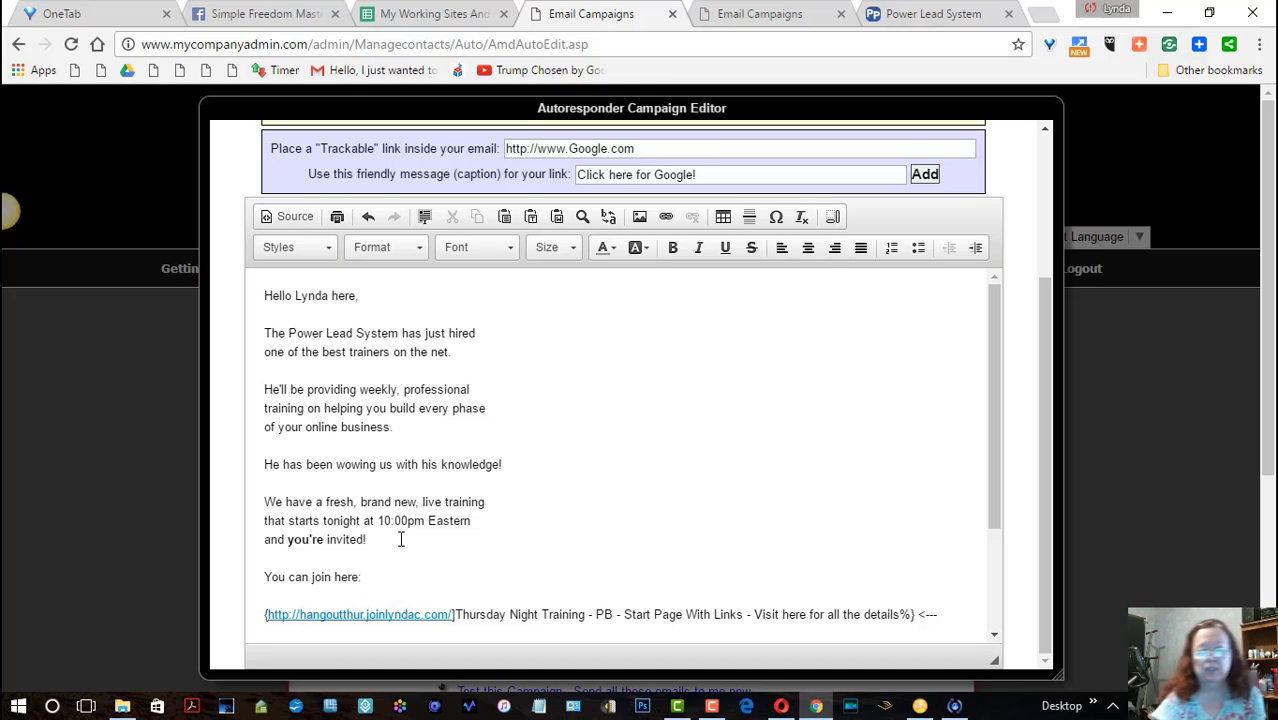
key(BackSpace)
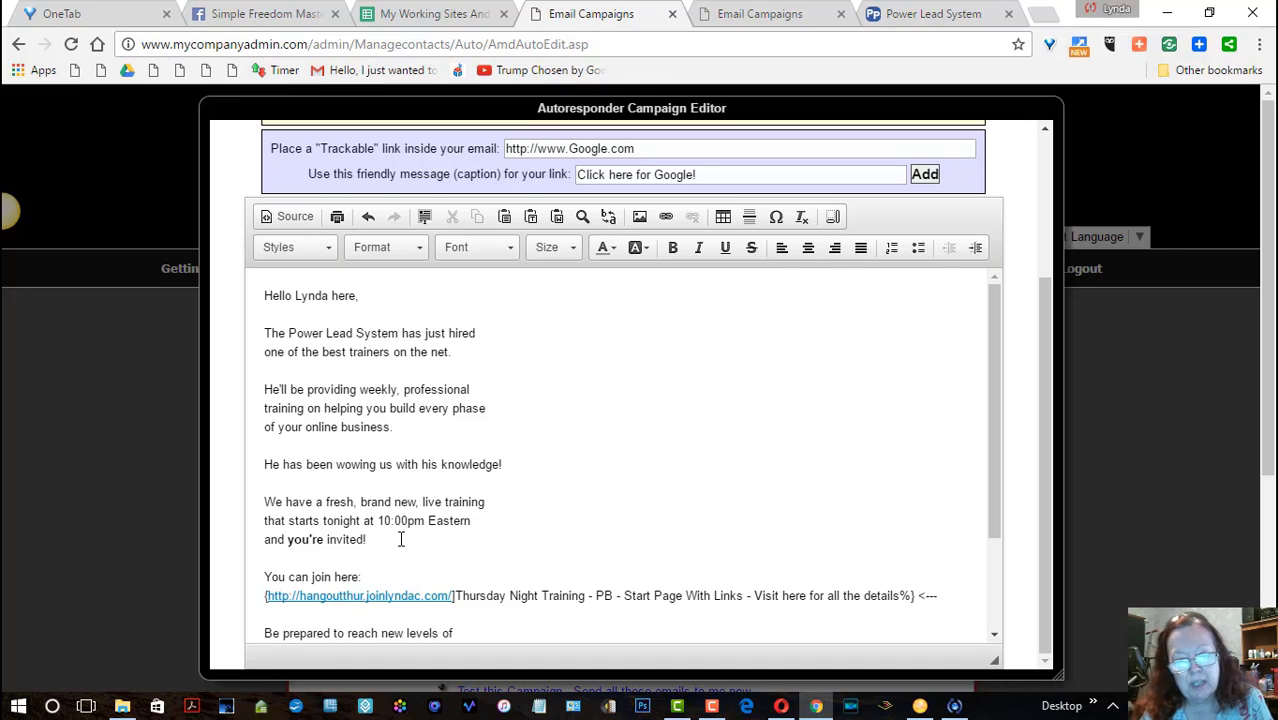
key(Delete)
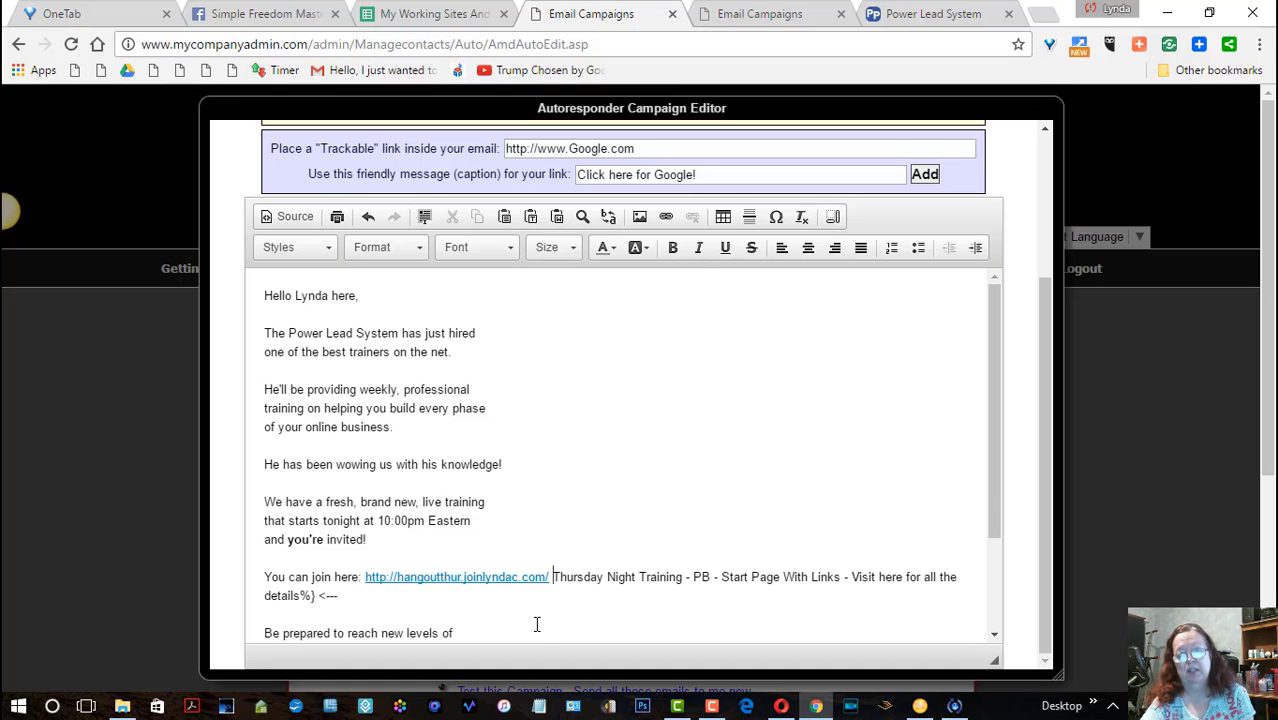
Step: Delete the leftover caption text, starting with 'Thursday', after the link
key(Delete)
key(Delete)
key(Delete)
key(Delete)
key(Delete)
key(Delete)
key(Delete)
key(Delete)
key(Delete)
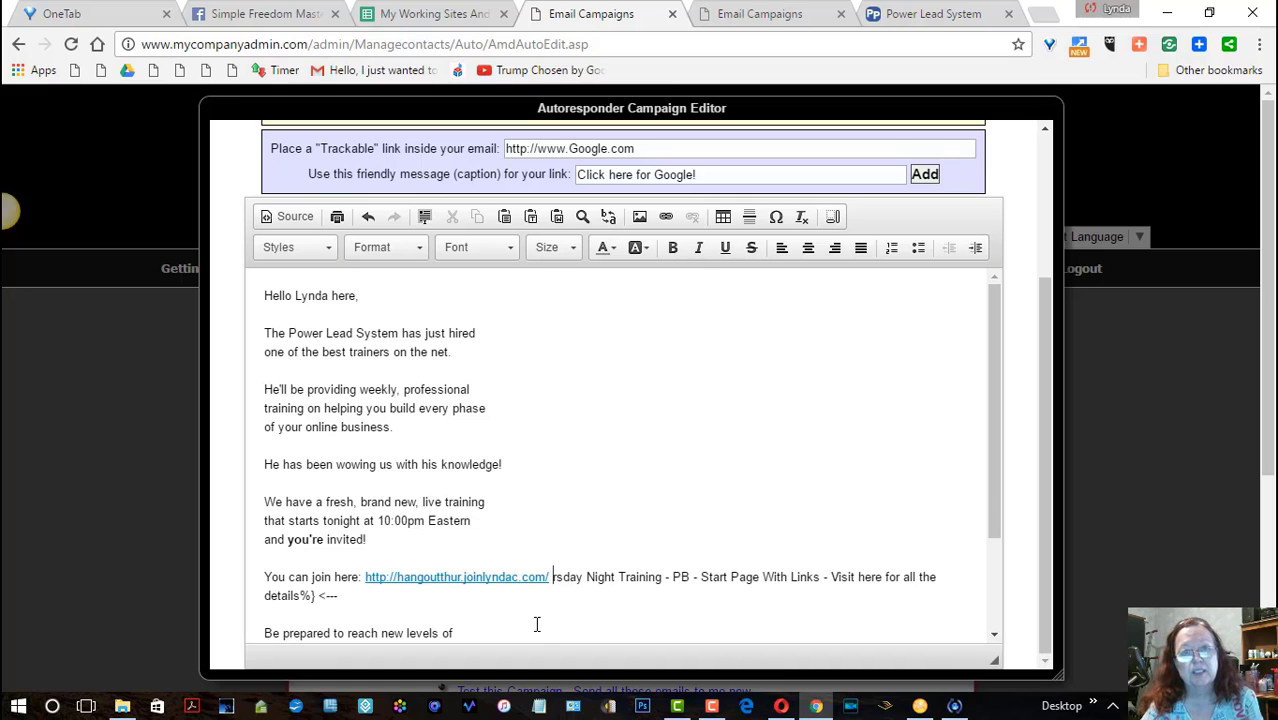
key(Delete)
key(Delete)
key(Delete)
key(Delete)
key(Delete)
key(Delete)
key(Delete)
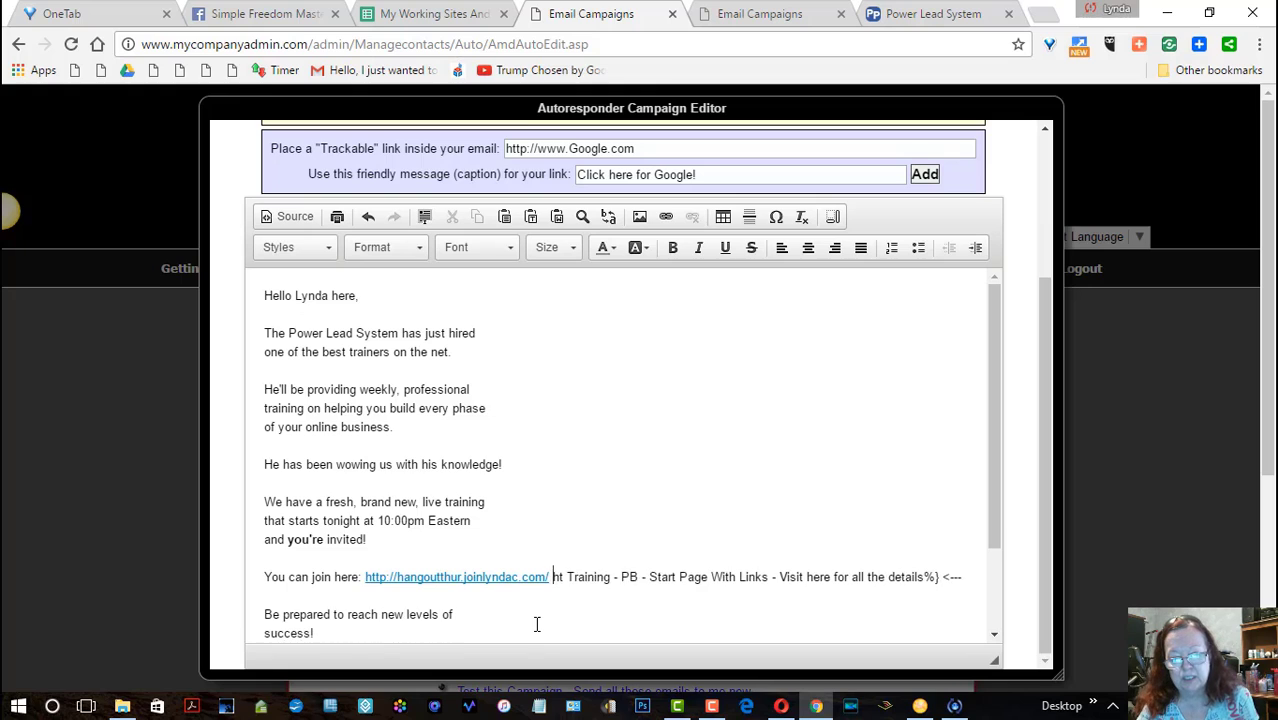
key(Delete)
key(Delete)
key(Delete)
key(Delete)
key(Delete)
key(Delete)
key(Delete)
key(Delete)
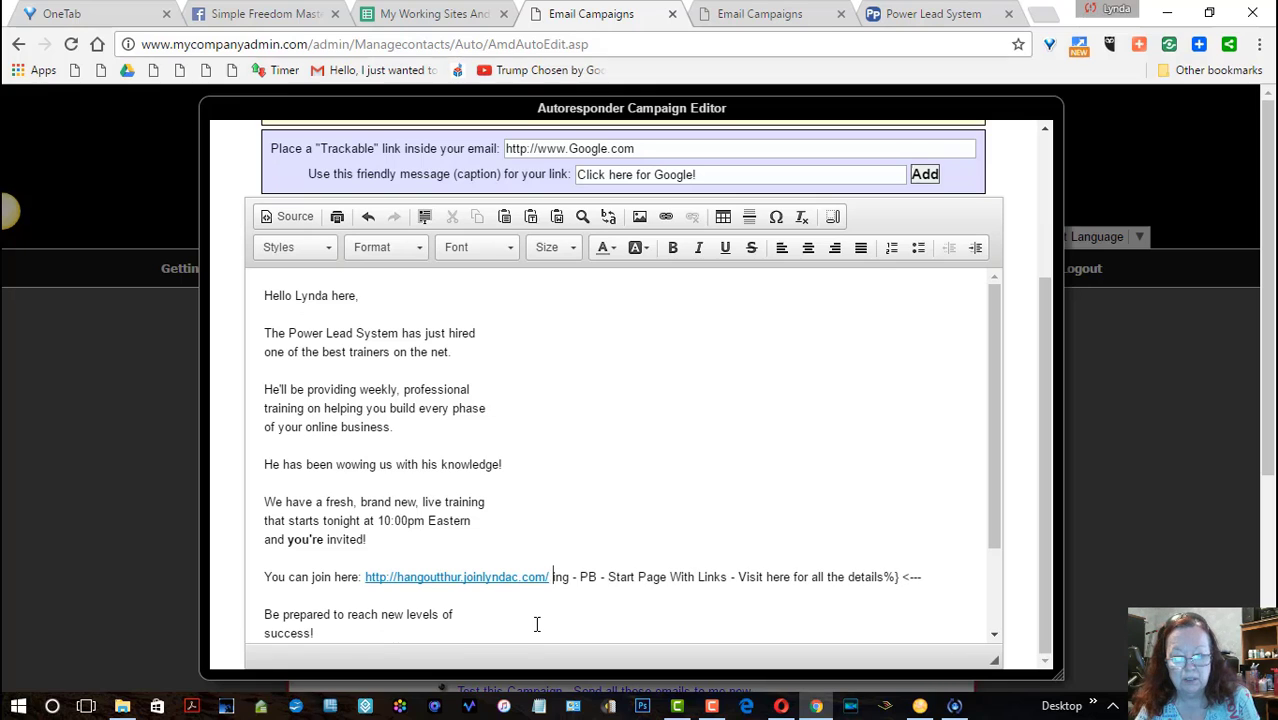
key(Delete)
key(Delete)
key(Delete)
key(Delete)
key(Delete)
key(Delete)
key(Delete)
key(Delete)
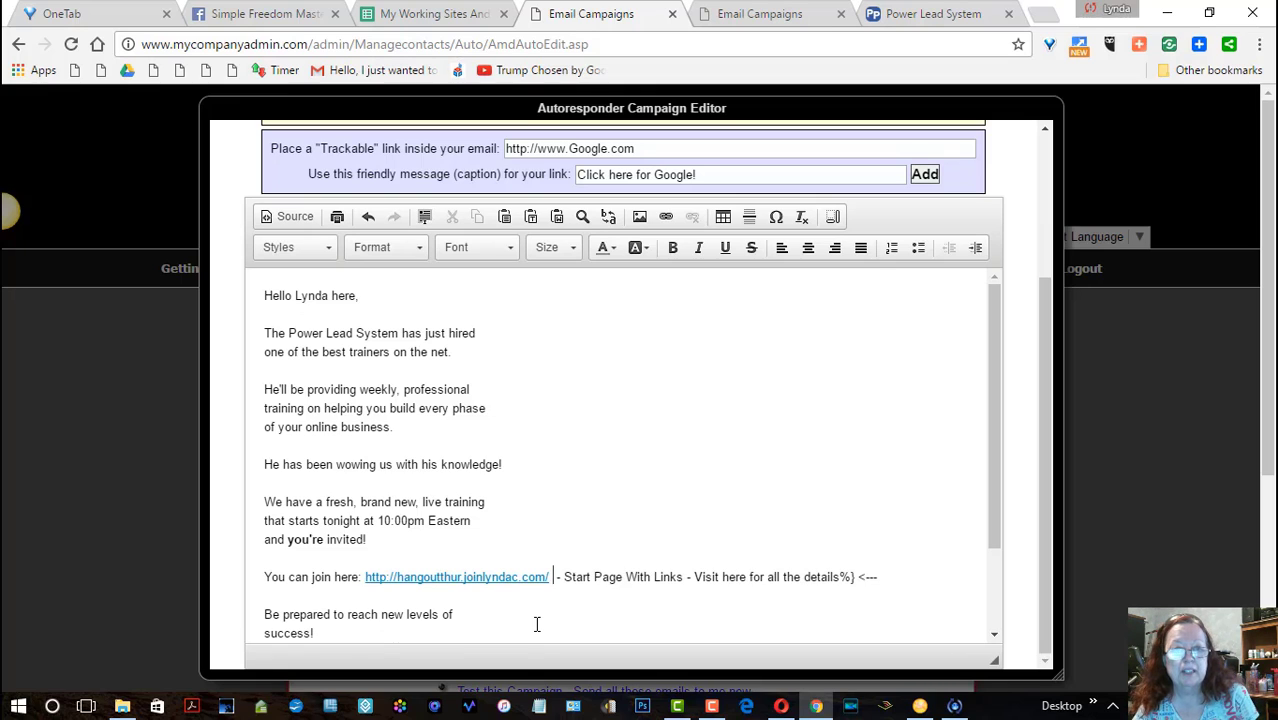
key(Delete)
key(Delete)
key(Delete)
key(Delete)
key(Delete)
key(Delete)
key(Delete)
key(Delete)
key(Delete)
key(Delete)
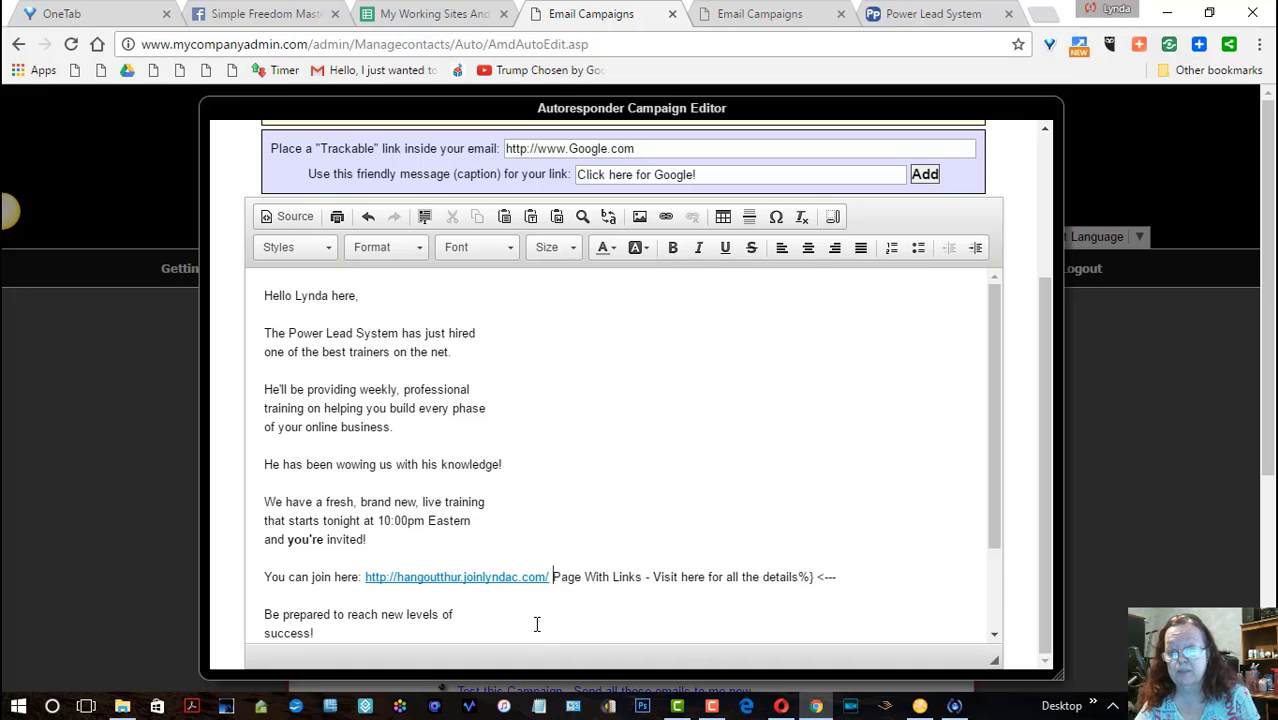
key(Delete)
key(Delete)
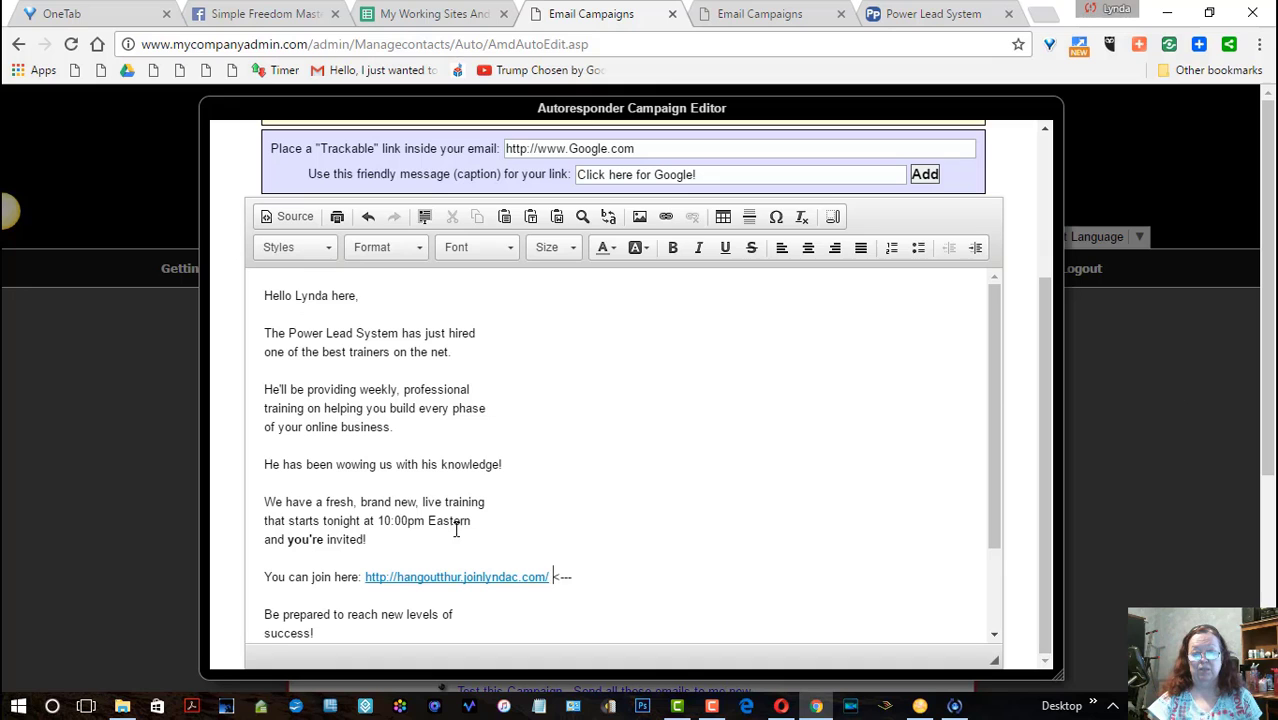
Step: Save the edited broadcast email and go to Email > Send Campaigns
drag(1051, 301, 1076, 134)
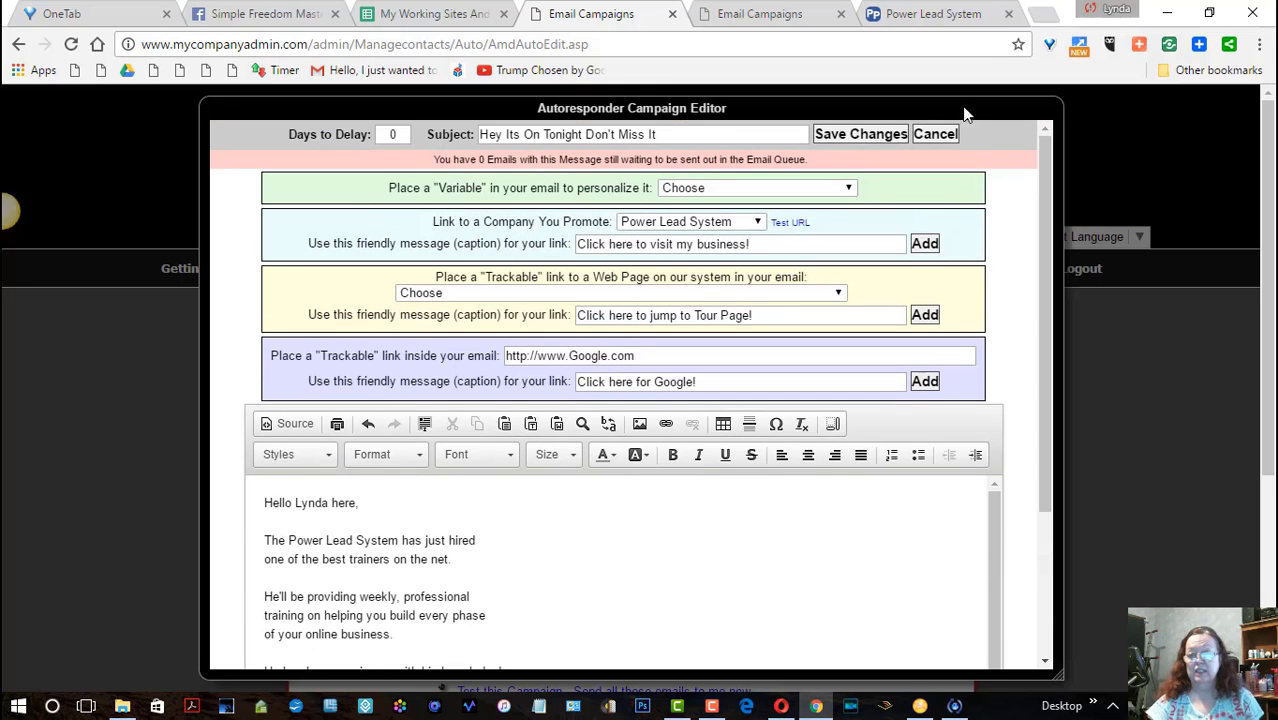
click(843, 136)
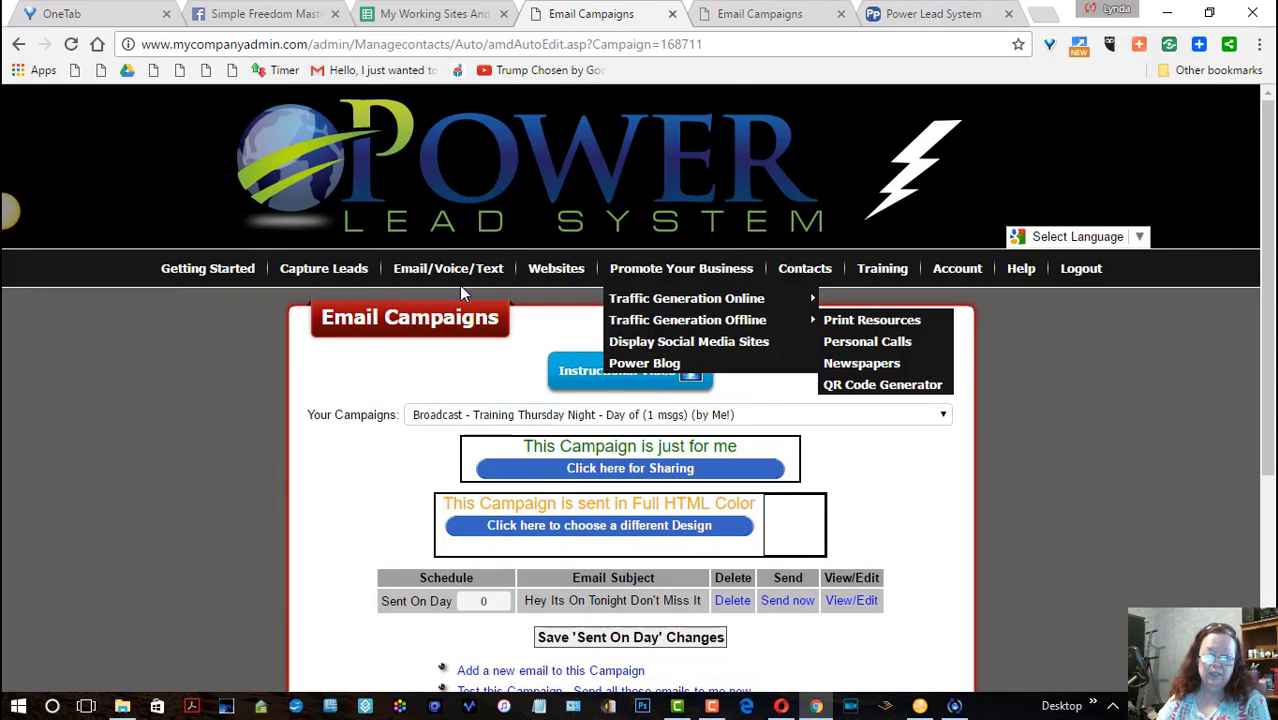
mouse_move(440, 280)
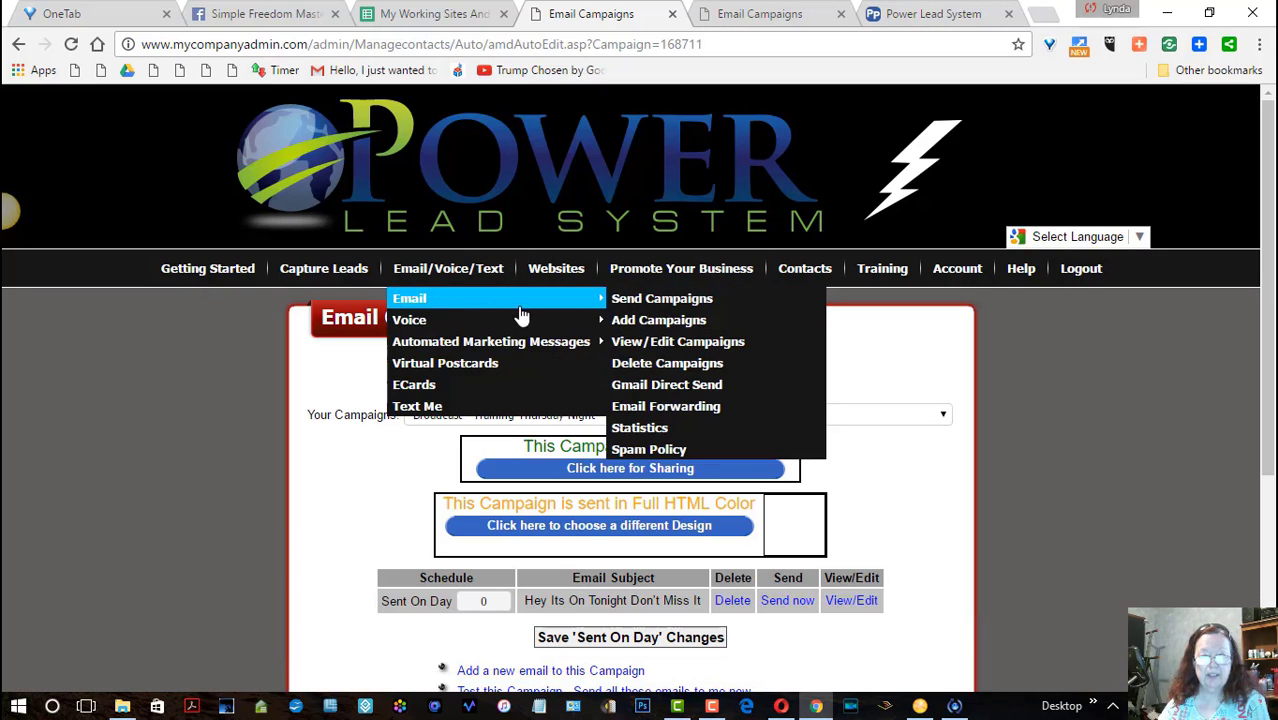
click(645, 299)
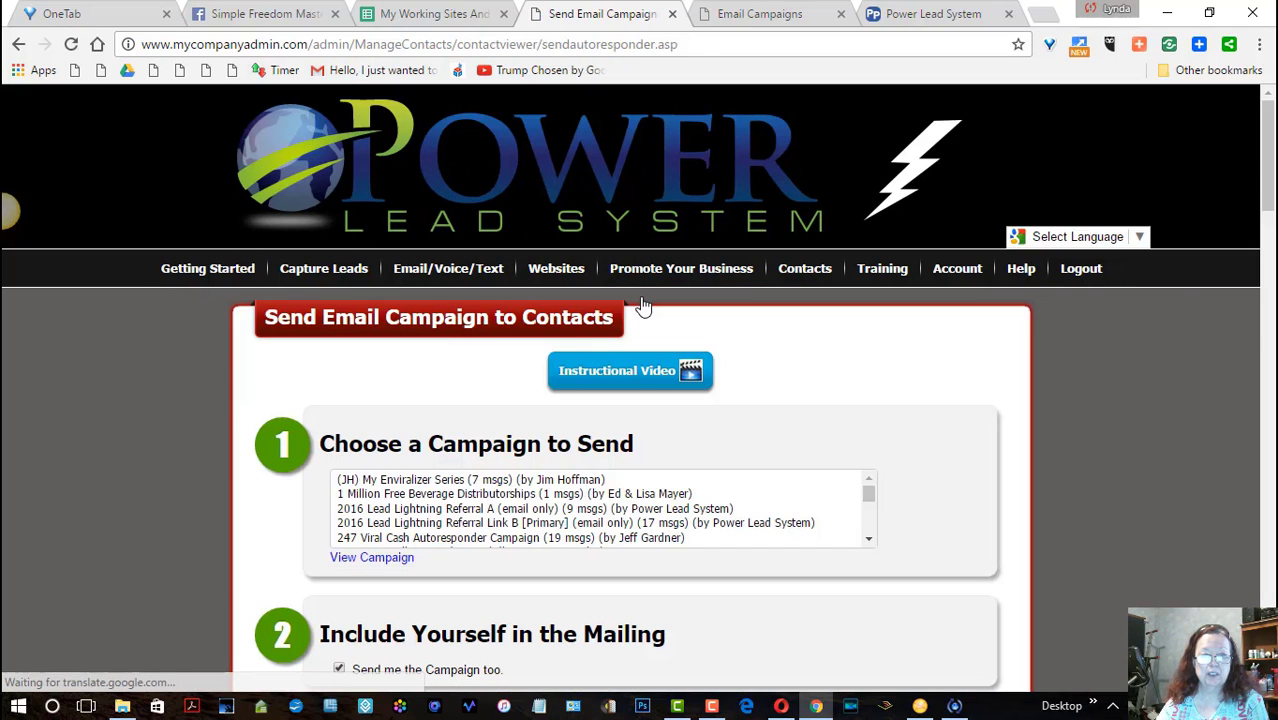
Step: Choose the Training Thursday Night broadcast and select every contact group
drag(870, 543, 870, 543)
click(870, 543)
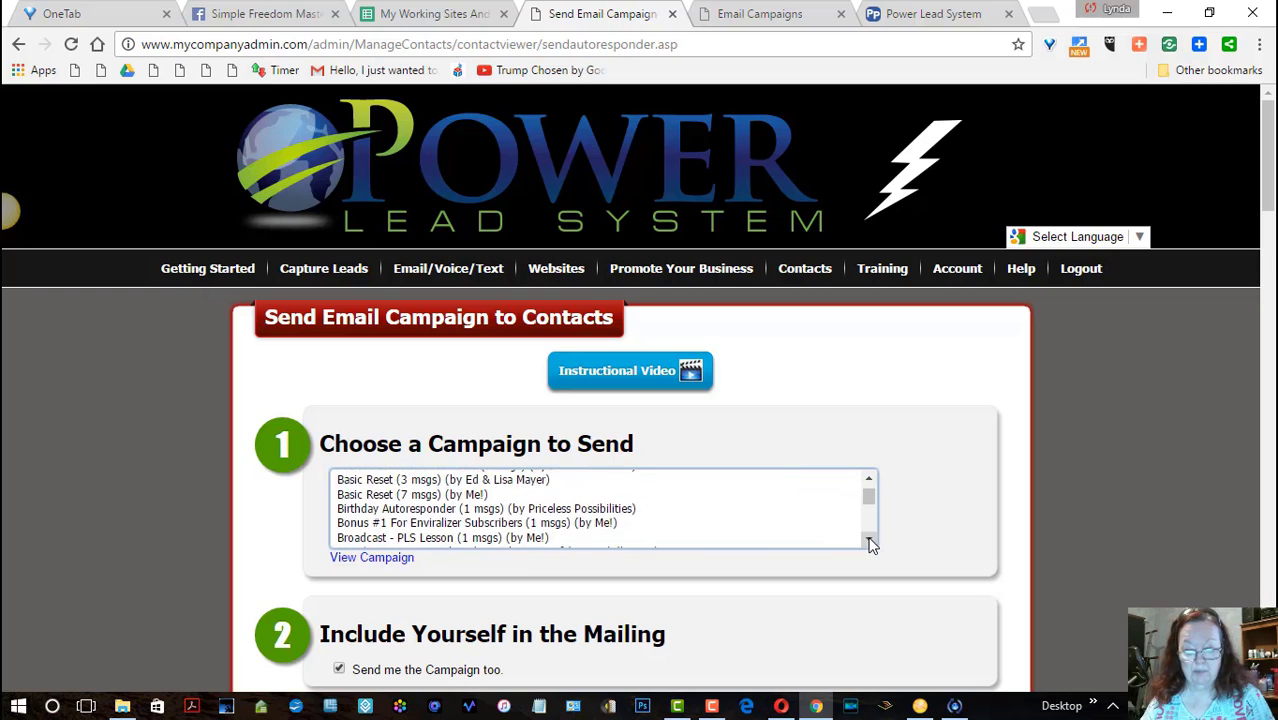
click(870, 543)
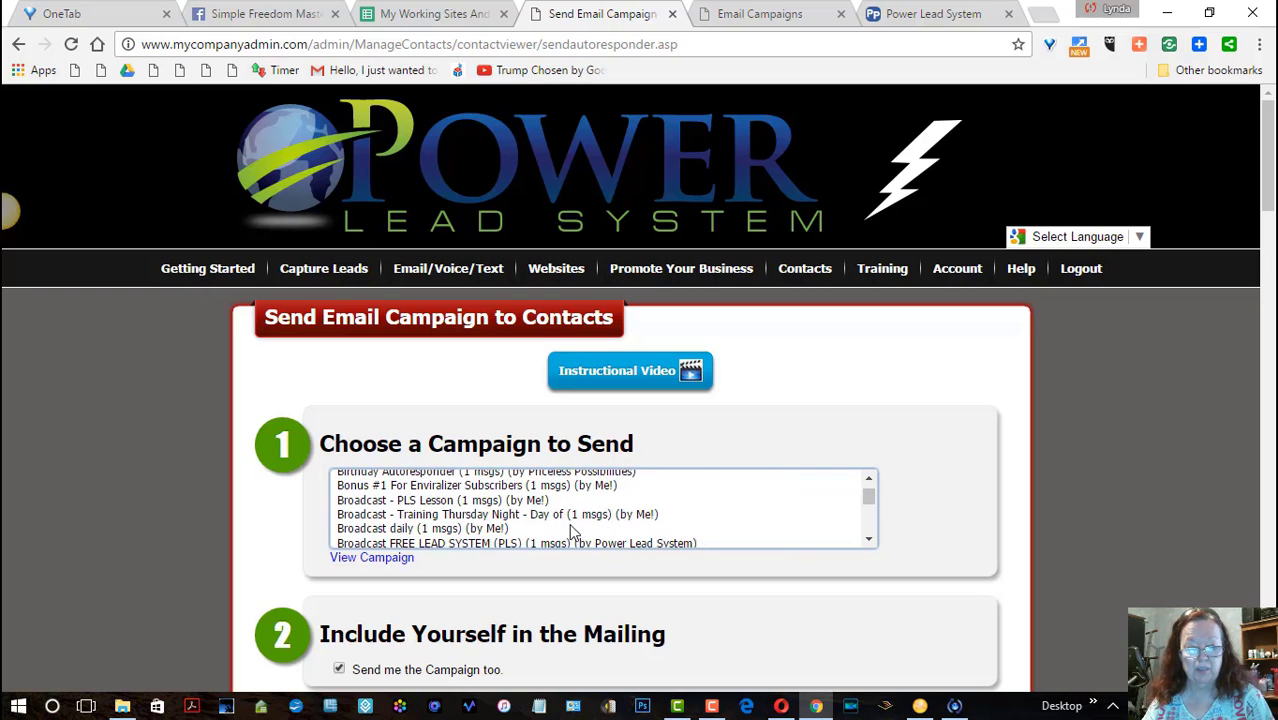
click(519, 514)
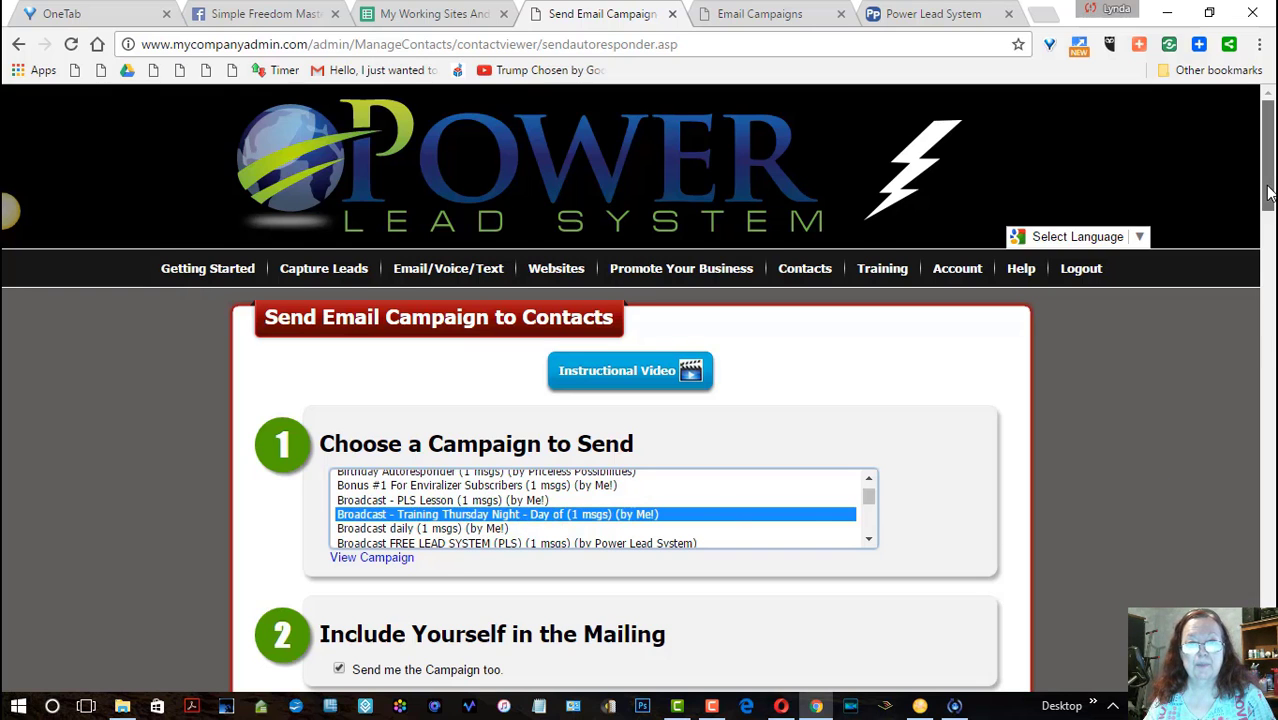
drag(1267, 200, 1232, 292)
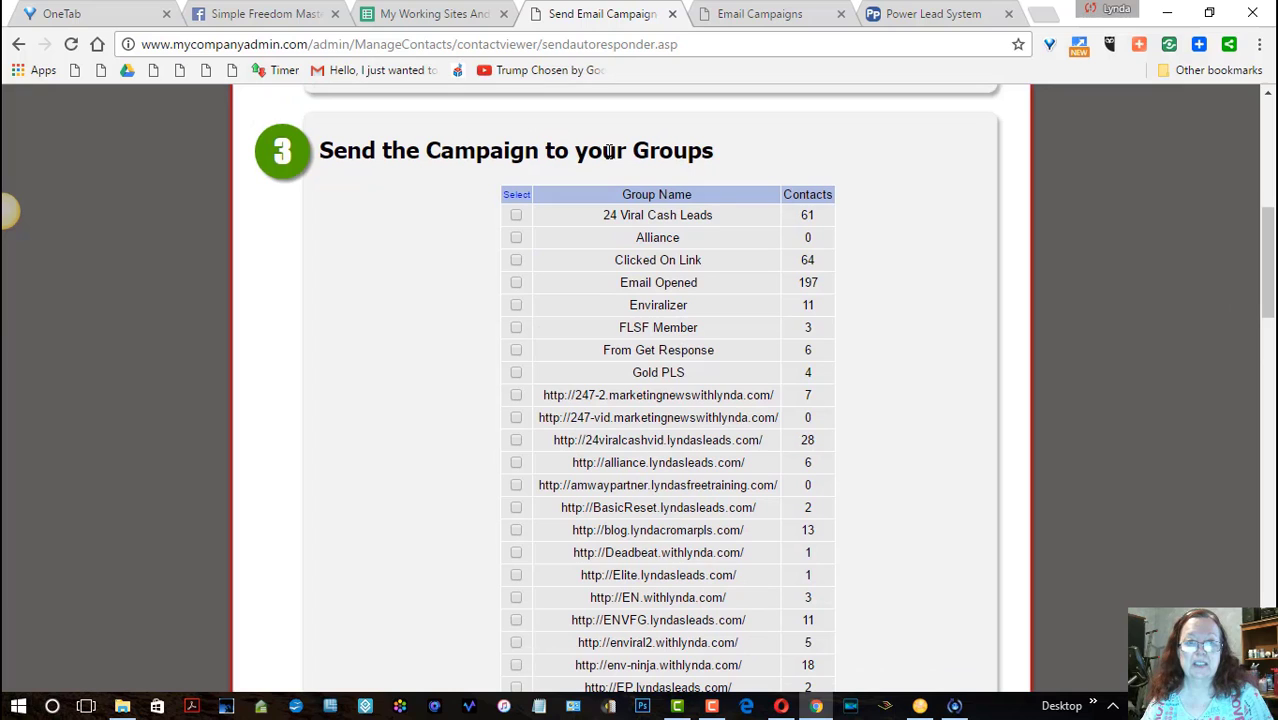
click(517, 194)
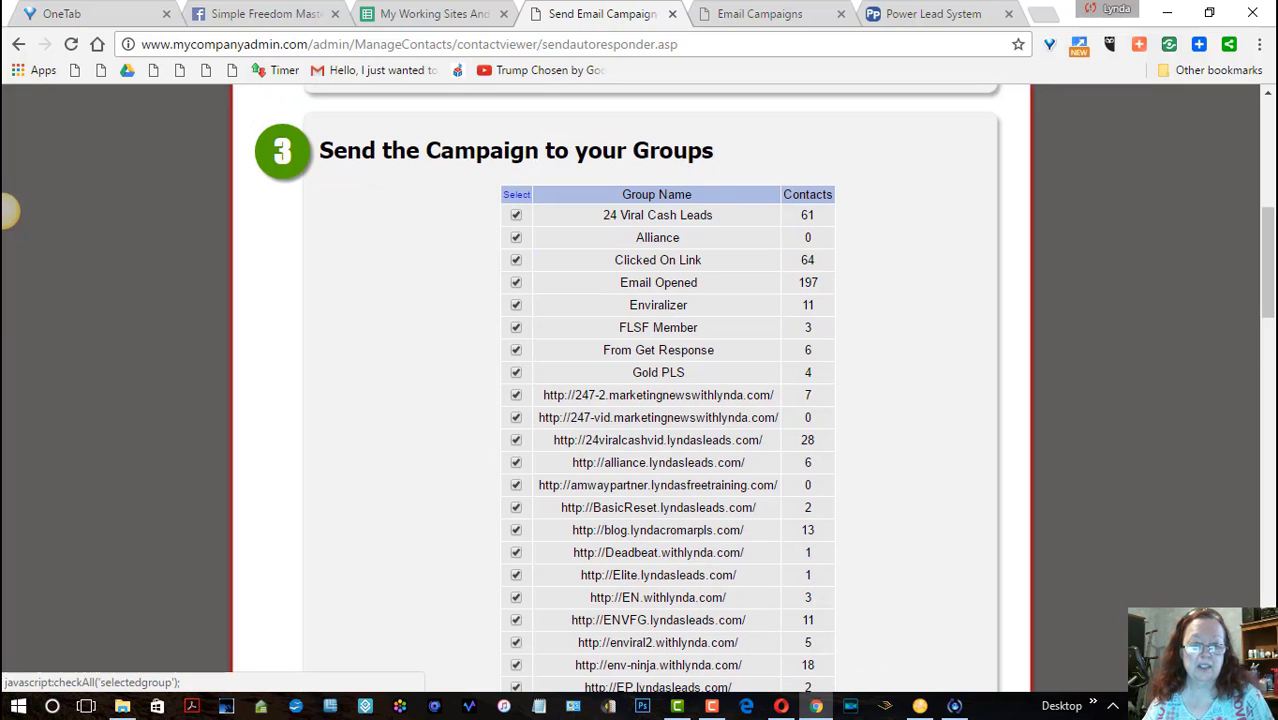
Step: Continue to the 460-email send confirmation and agree to the spam policies
drag(1267, 275, 1181, 589)
scroll(1183, 597, down, 2)
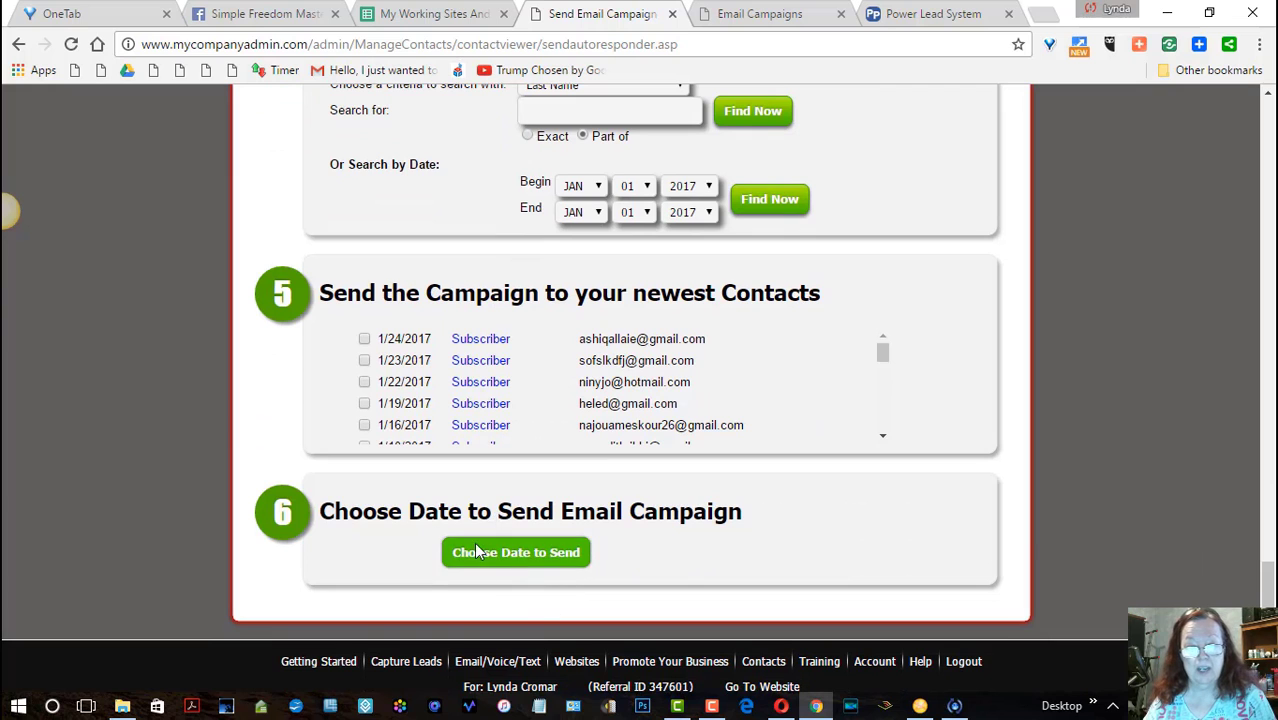
click(476, 550)
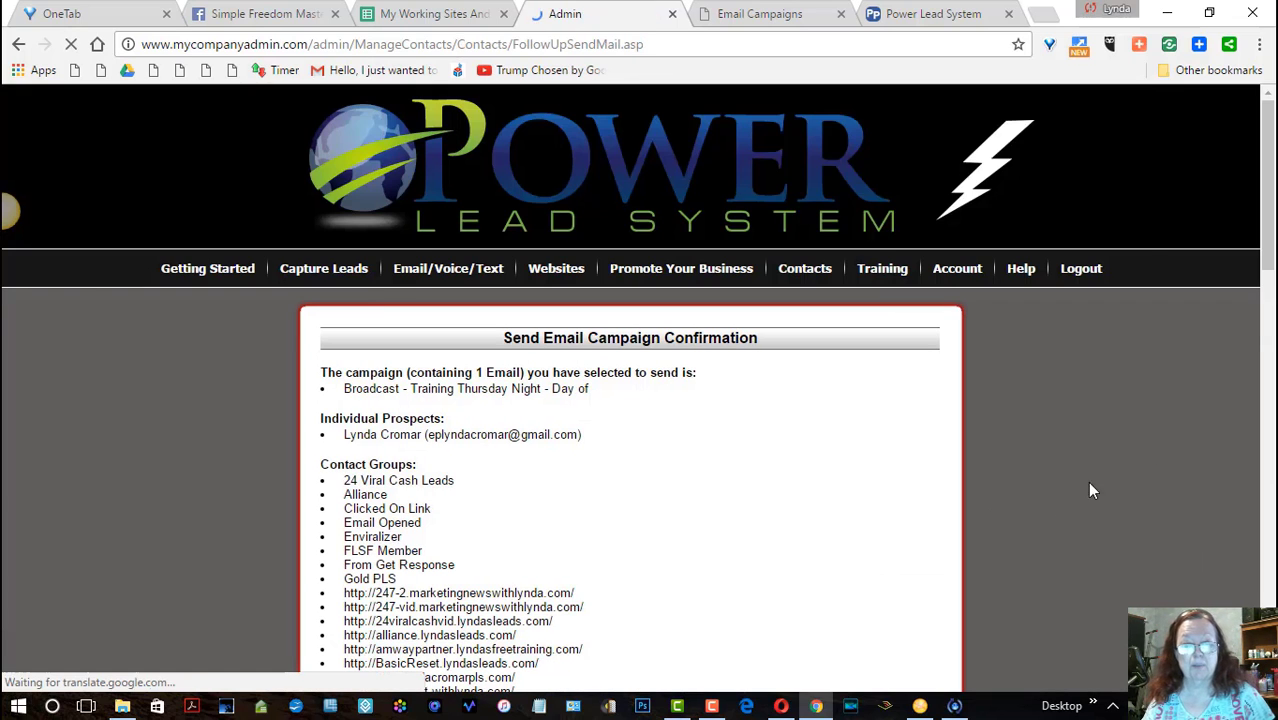
scroll(1228, 359, down, 10)
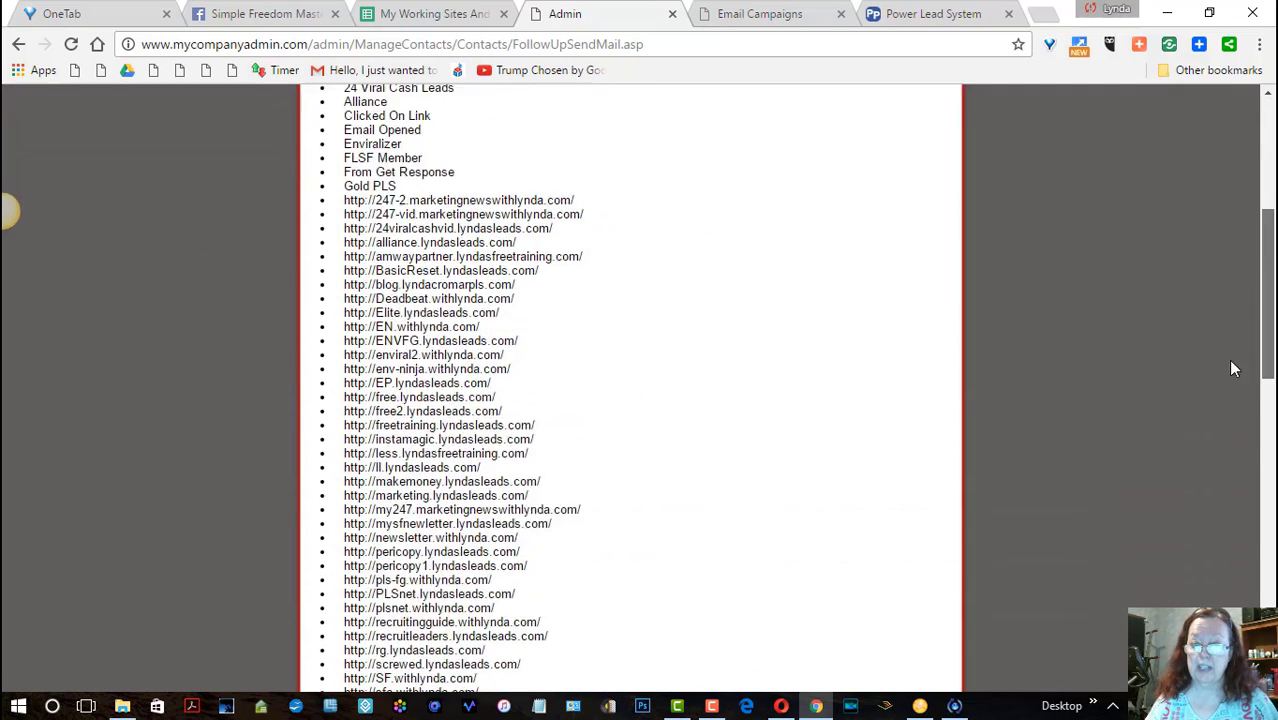
scroll(1170, 560, down, 5)
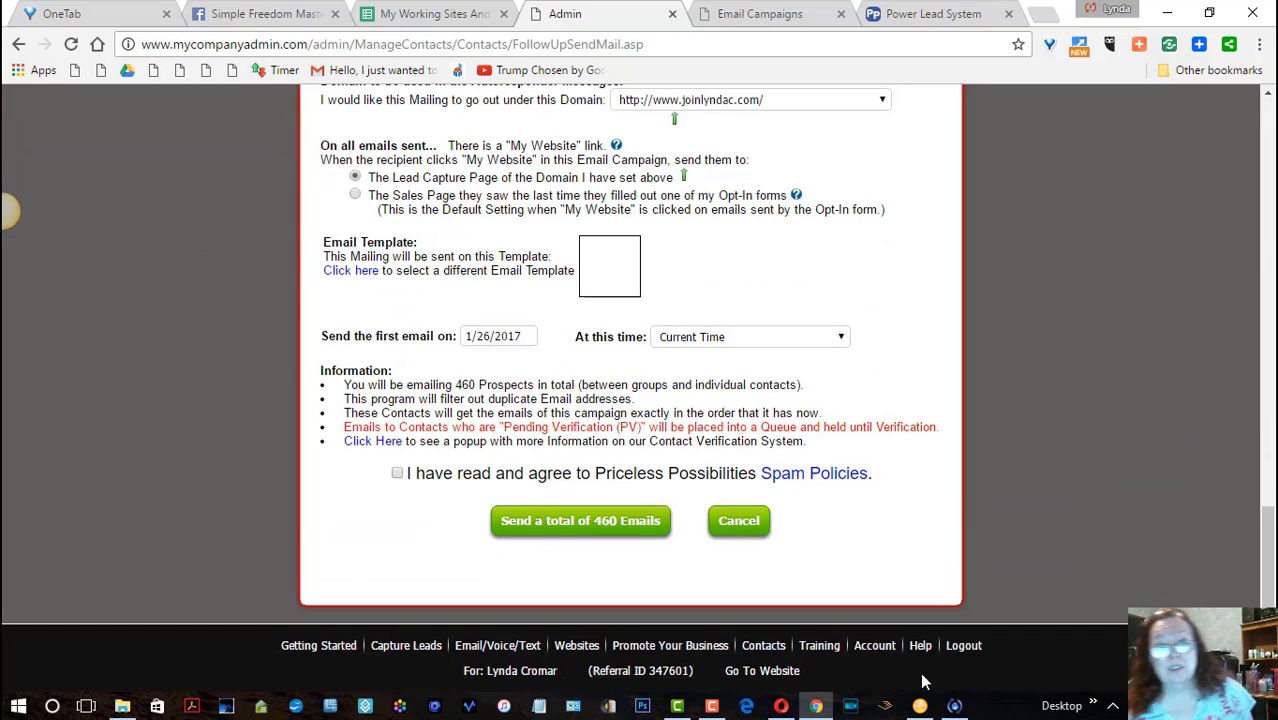
click(397, 473)
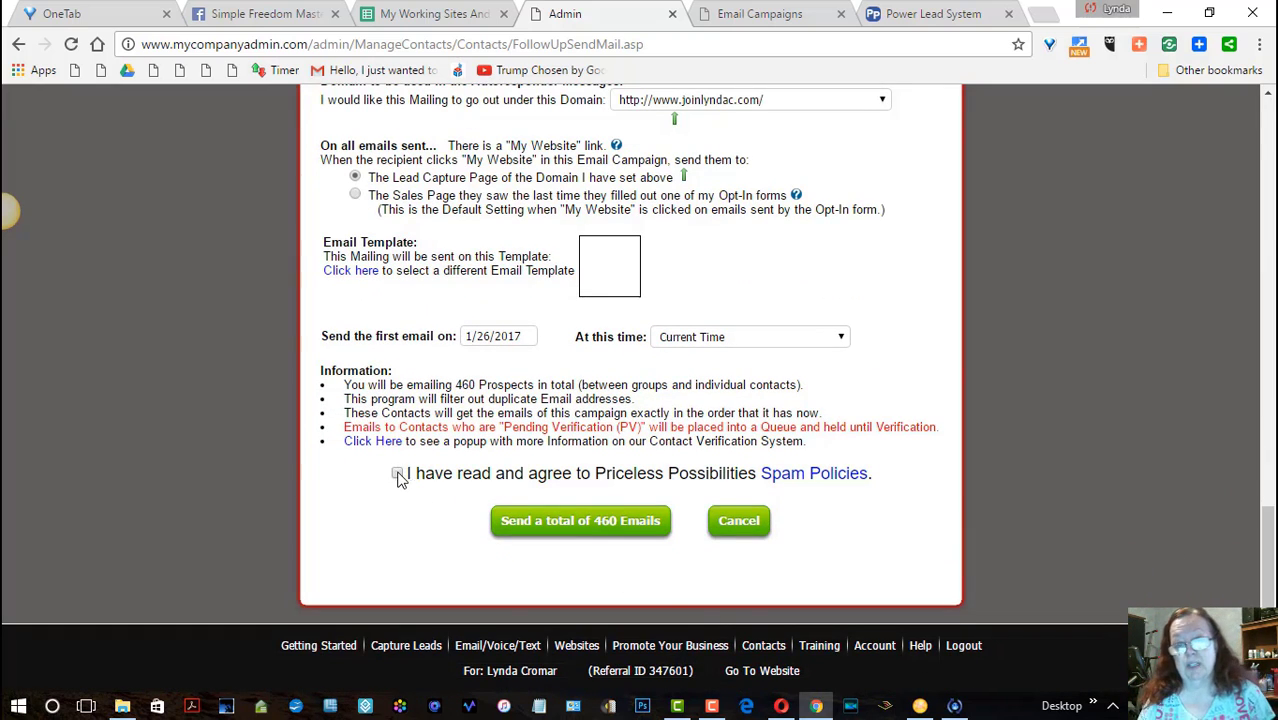
Step: Send the training broadcast as 460 emails to all contact groups
click(568, 521)
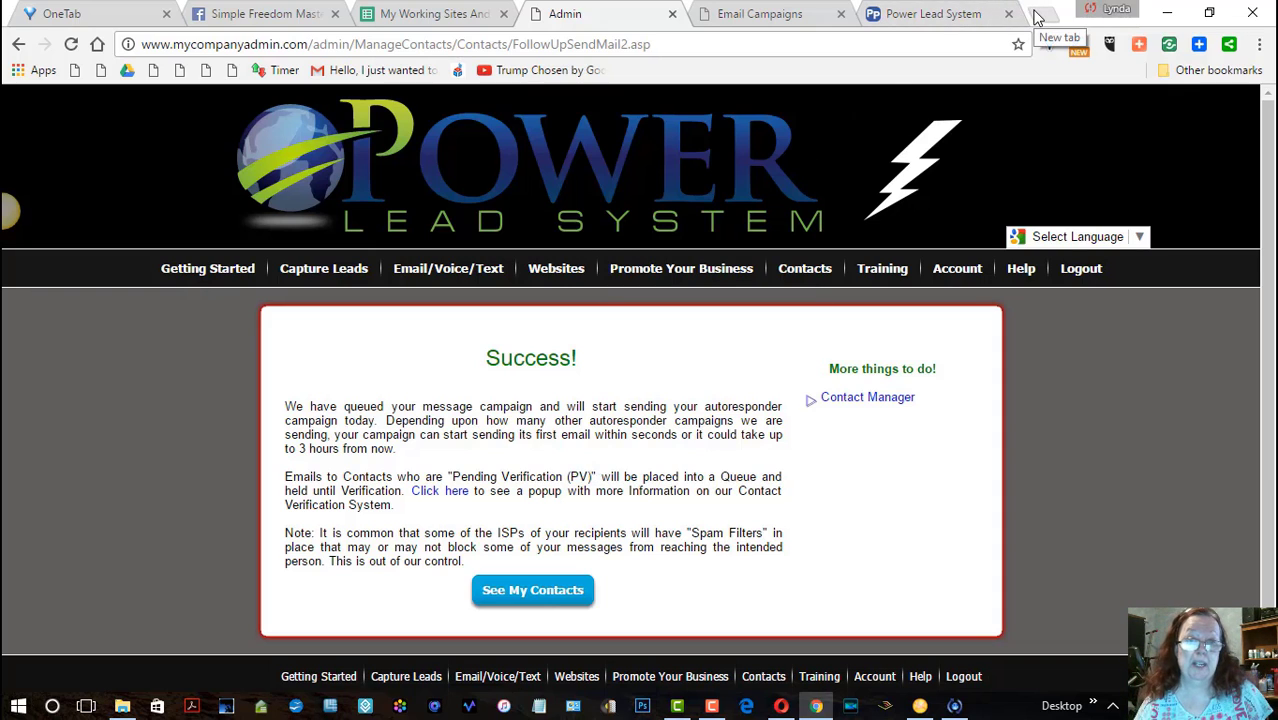
mouse_move(482, 271)
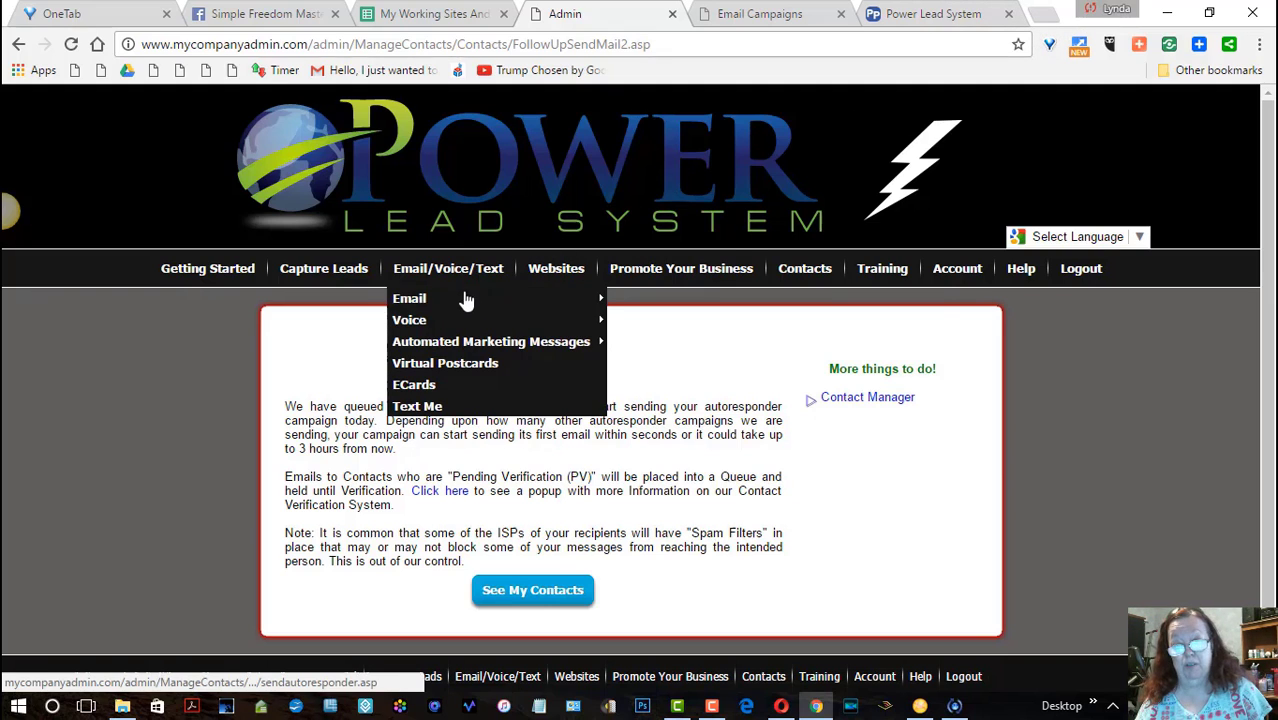
mouse_move(466, 305)
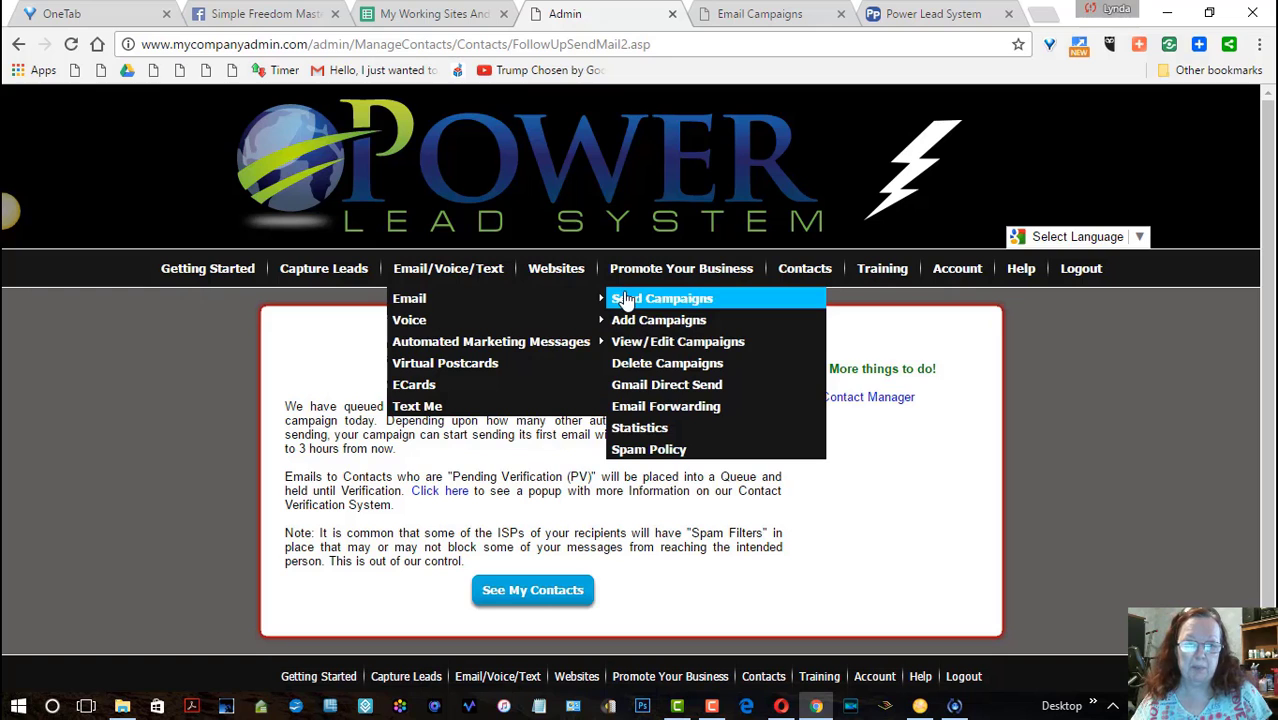
Step: Open View/Edit Campaigns and display the Broadcast - Training Thursday Night - Day of campaign
click(634, 343)
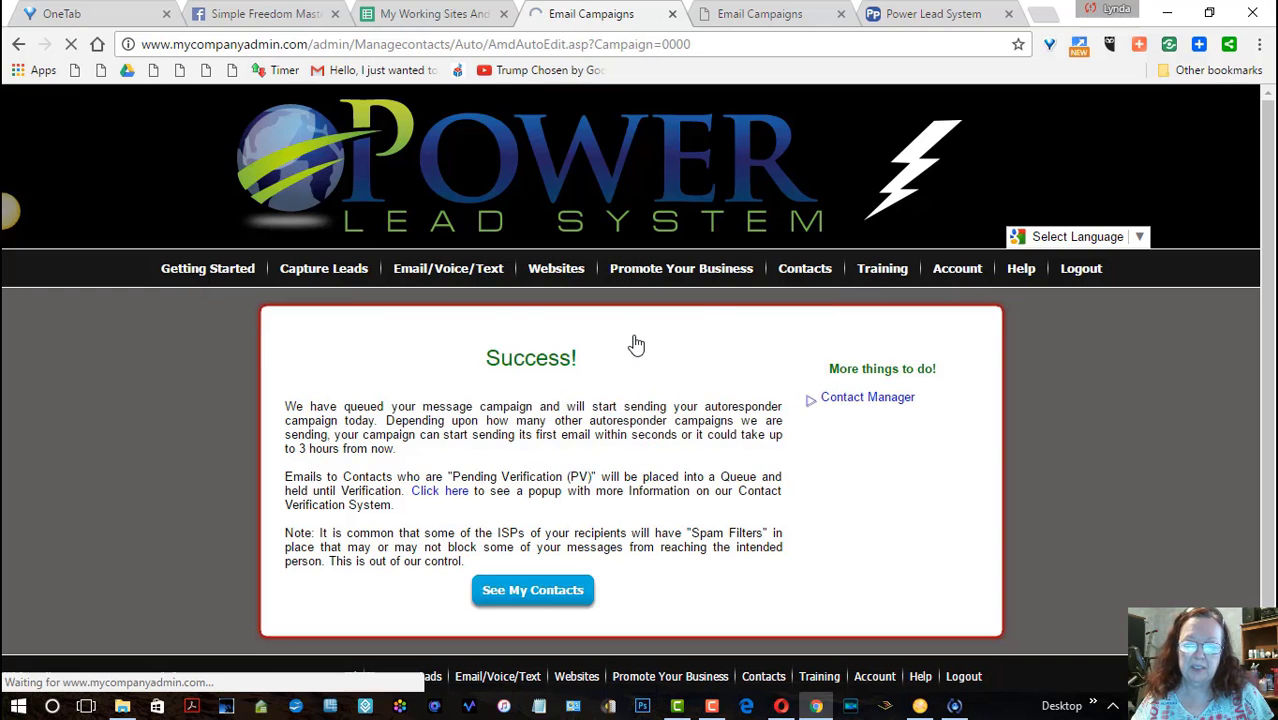
drag(1264, 168, 1208, 275)
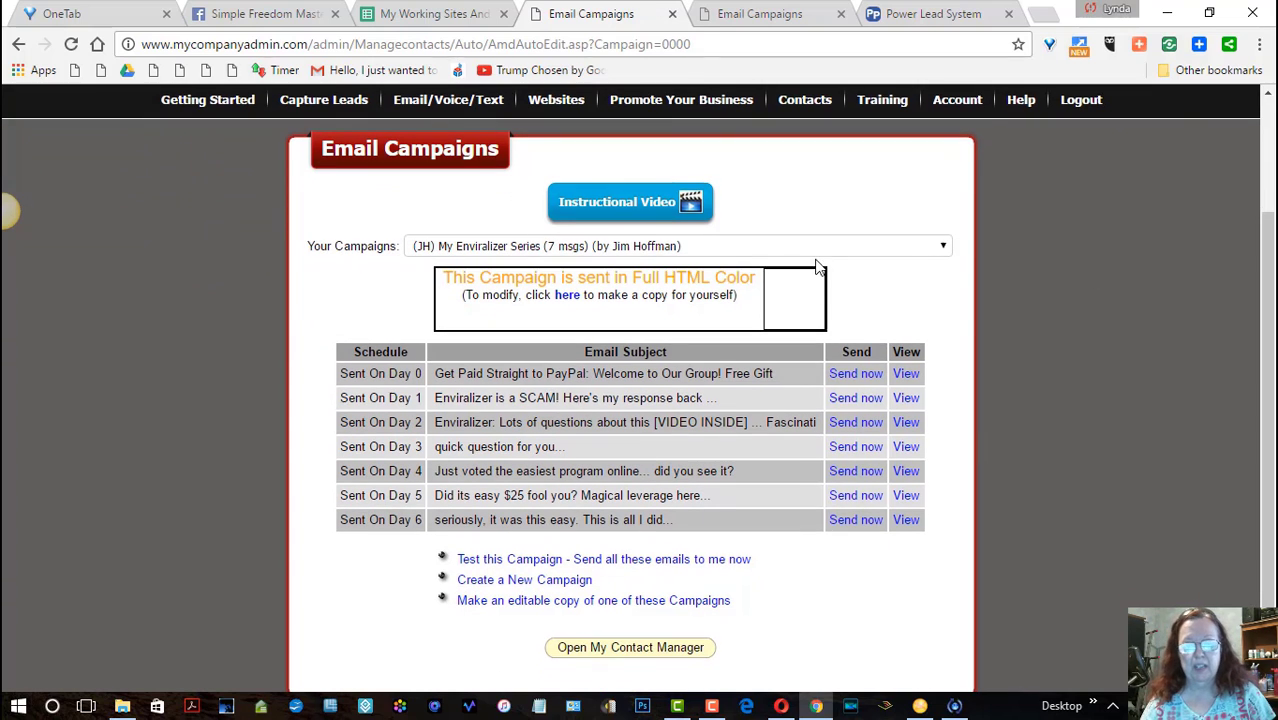
click(942, 247)
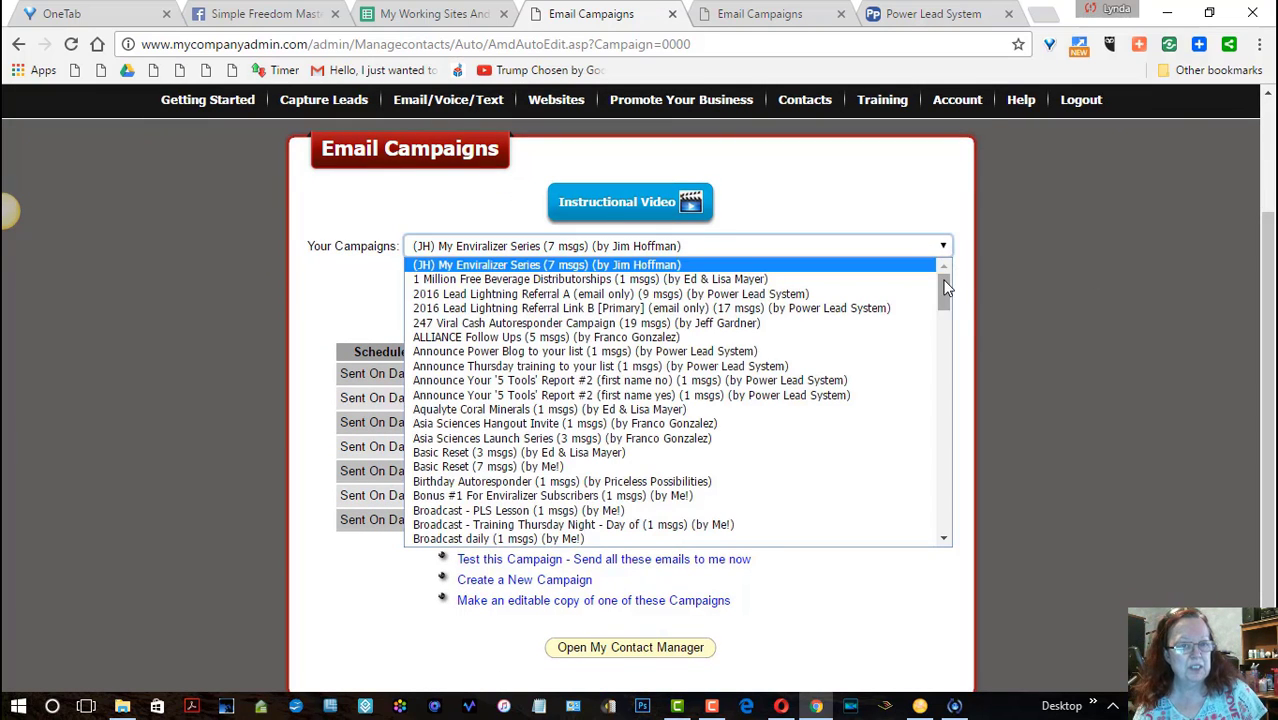
drag(942, 280, 936, 308)
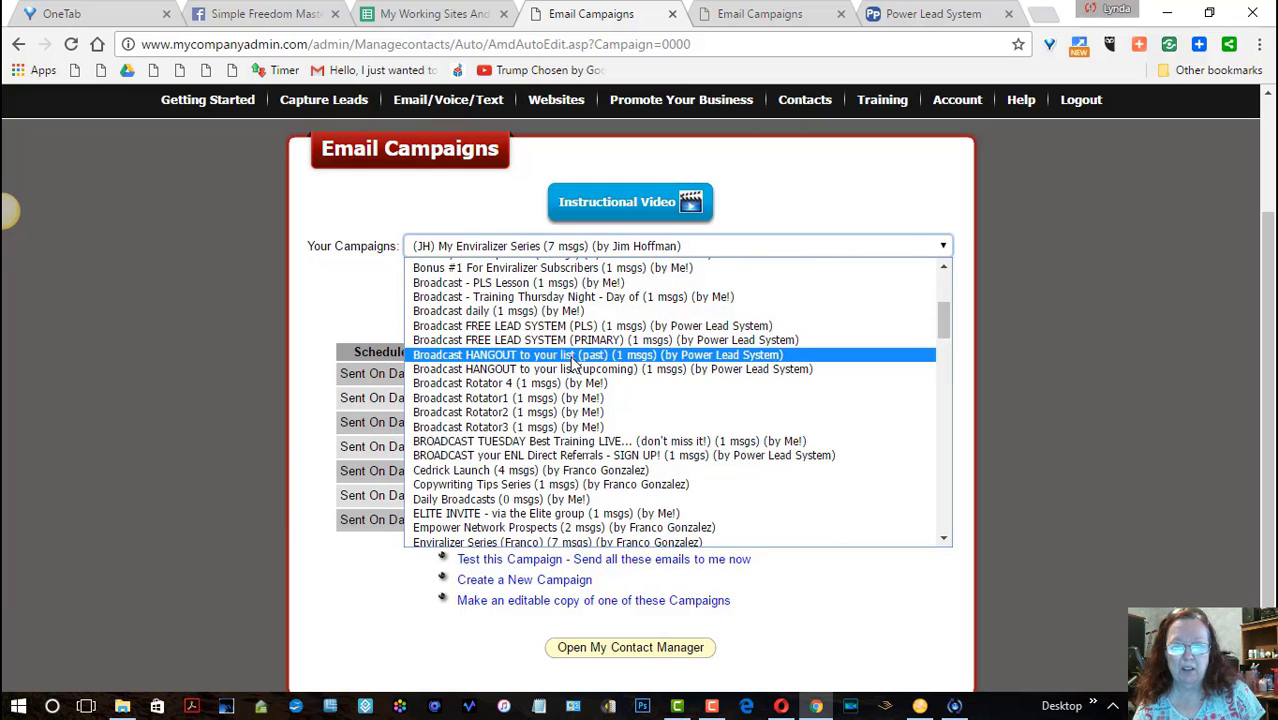
click(566, 297)
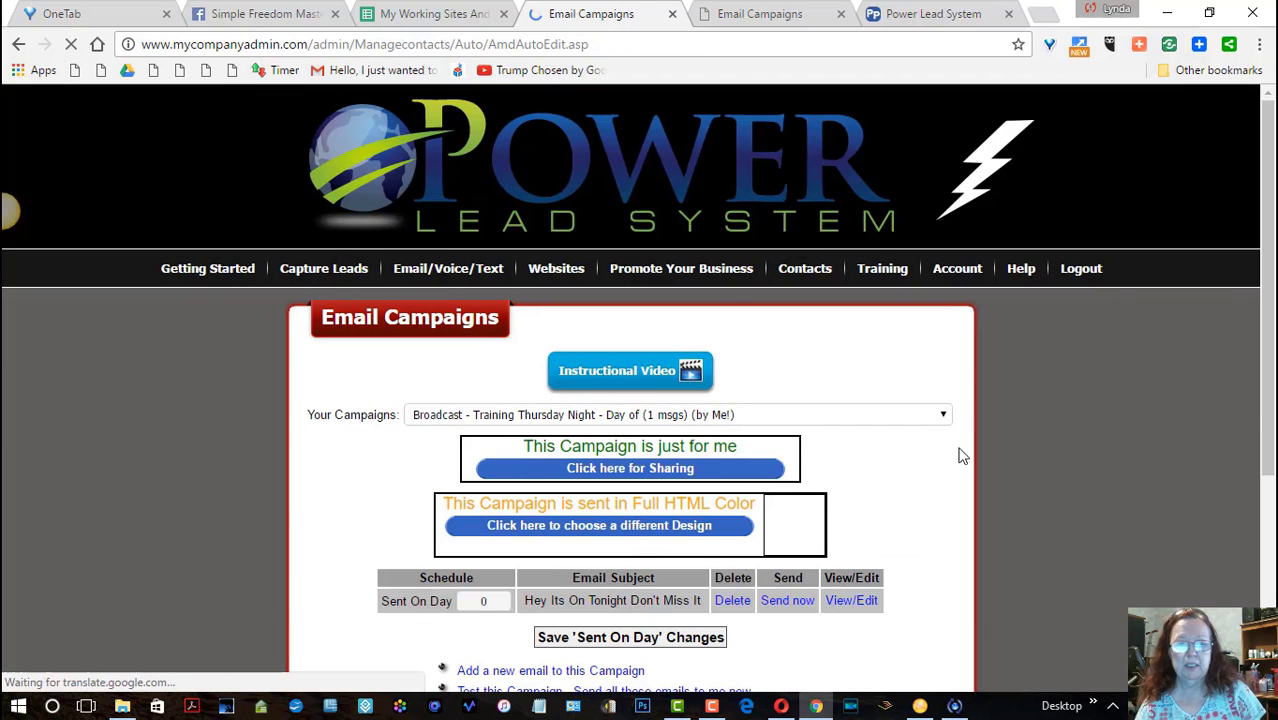
scroll(866, 366, down, 3)
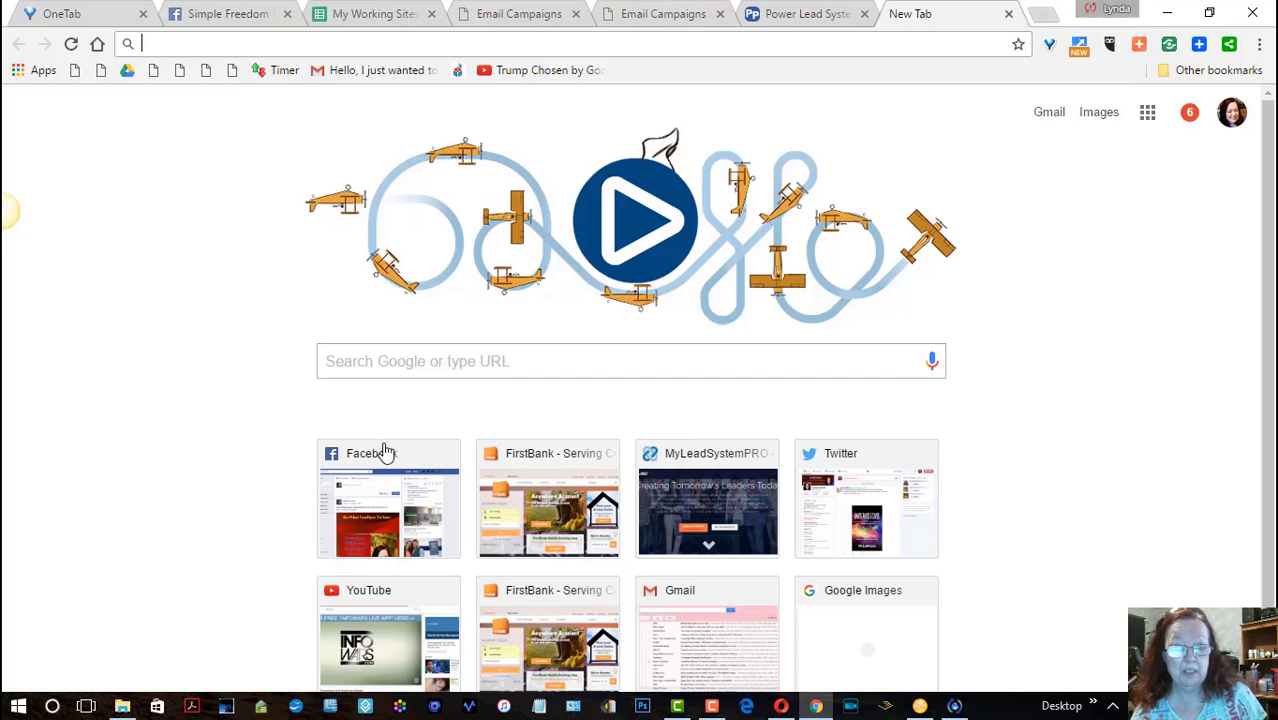
Step: Open Facebook, go to your own profile timeline, and start a Photo/Video post
click(377, 475)
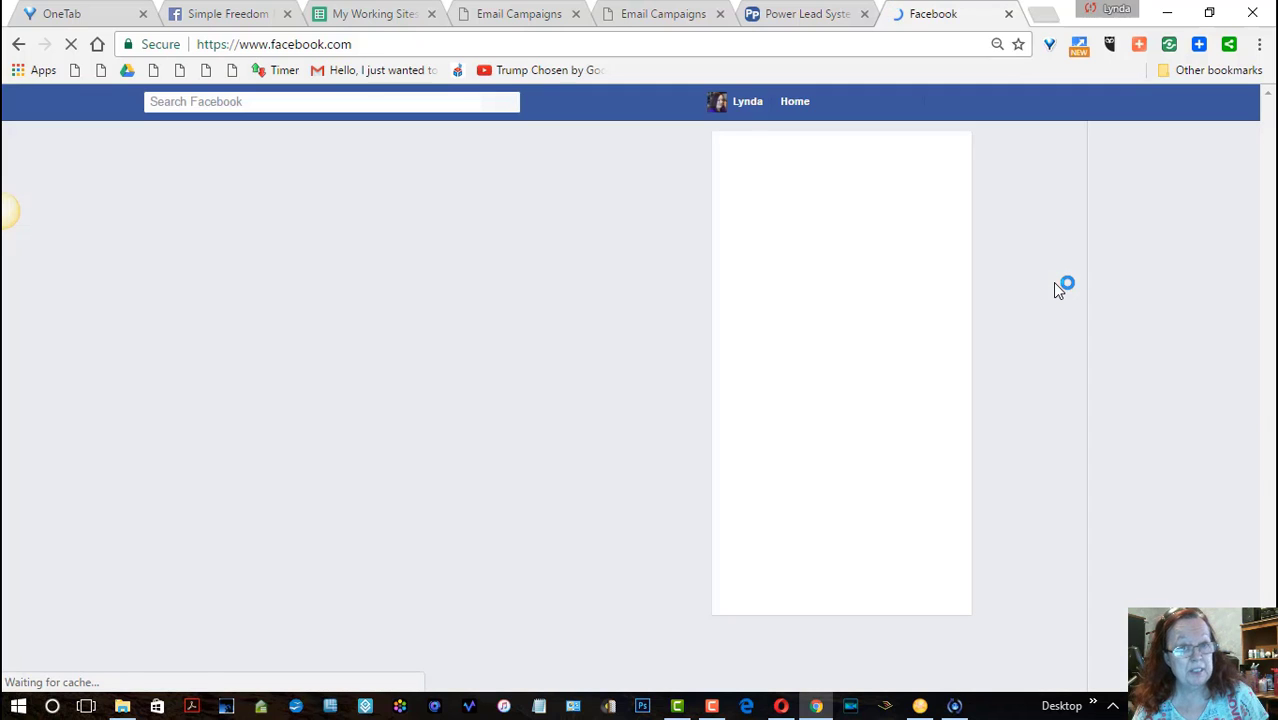
click(741, 106)
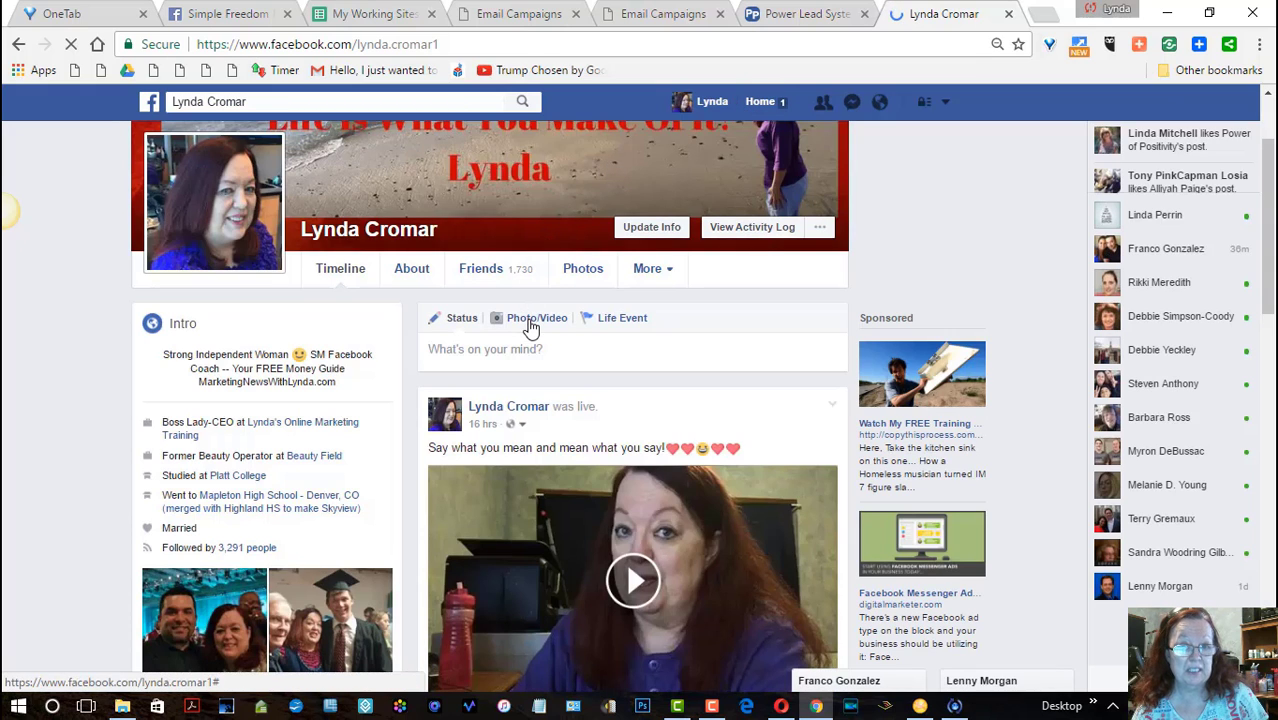
click(531, 328)
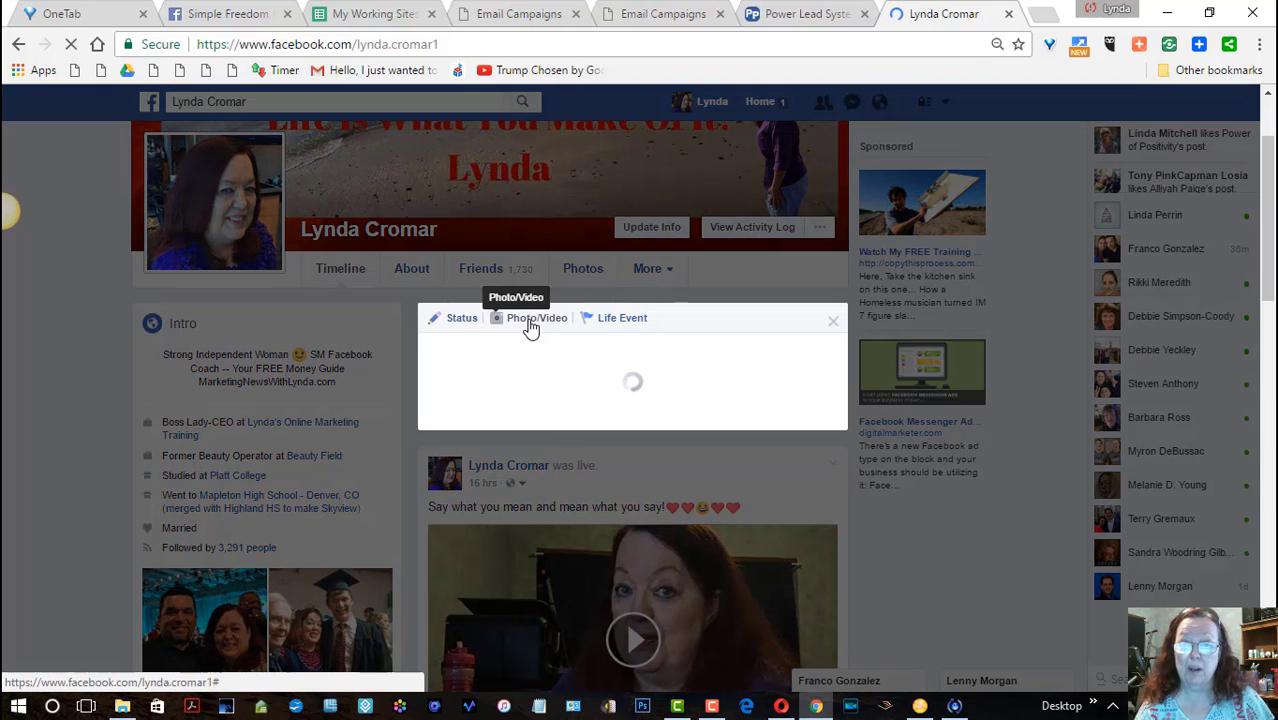
Step: Start uploading photos from the computer and browse to the Downloads folder
click(519, 387)
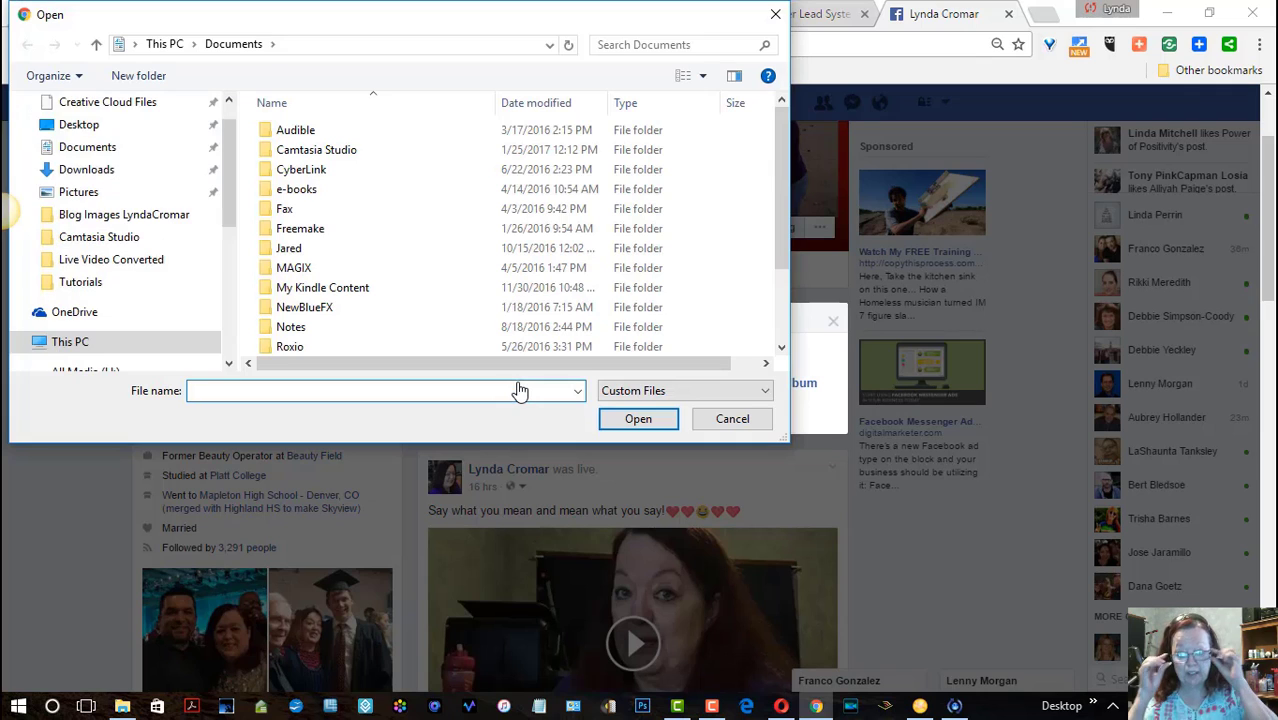
scroll(94, 163, down, 3)
scroll(94, 170, up, 3)
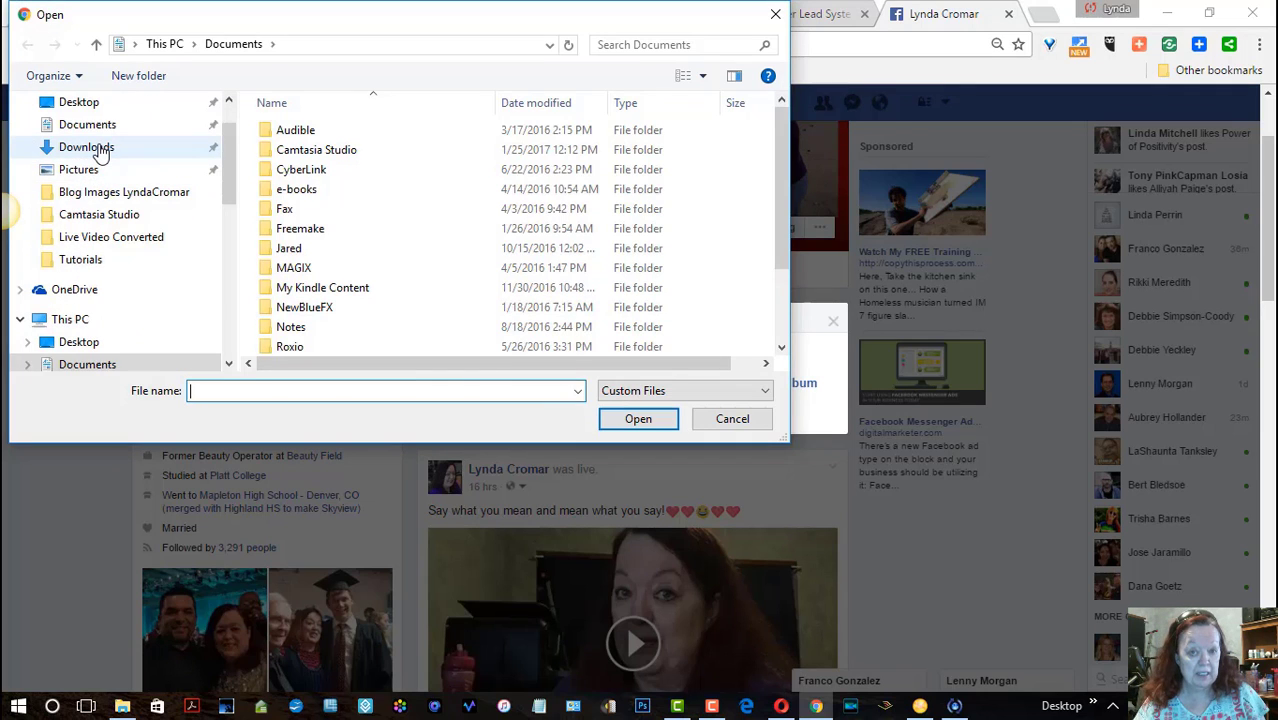
click(100, 152)
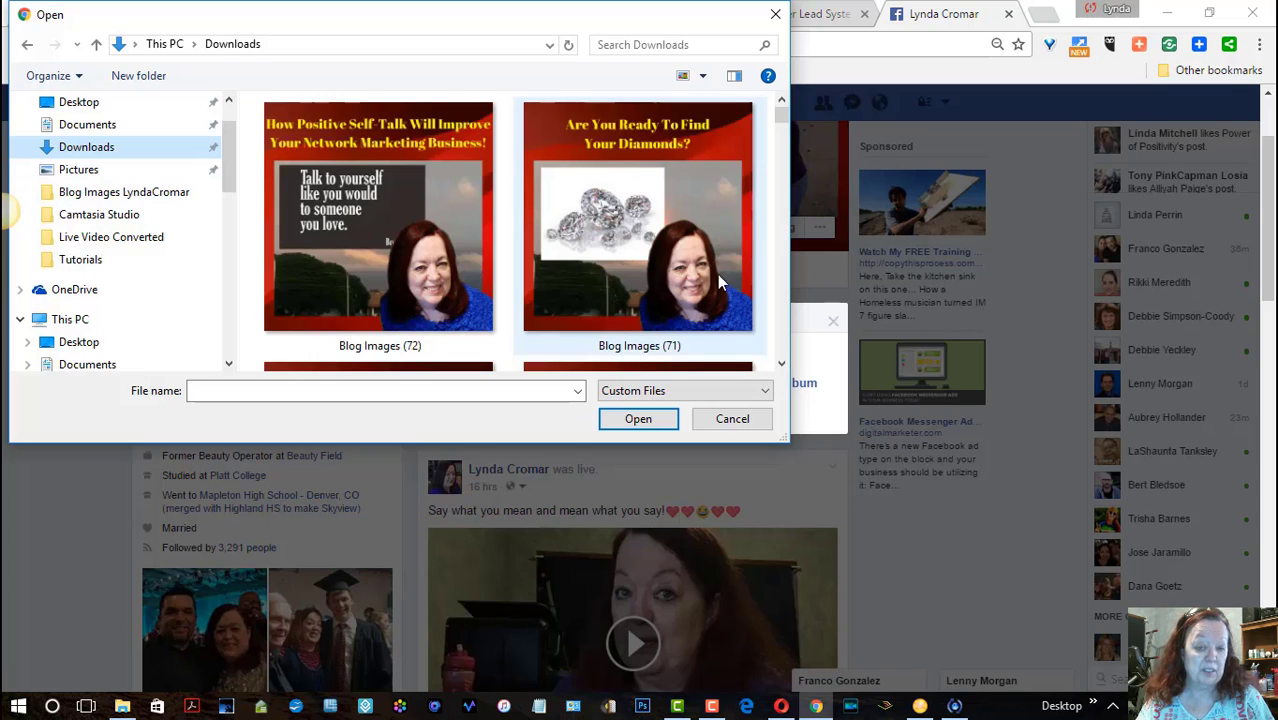
Step: Select images (6), the MENTOR word-cloud image, and attach it to the post
click(782, 364)
click(782, 364)
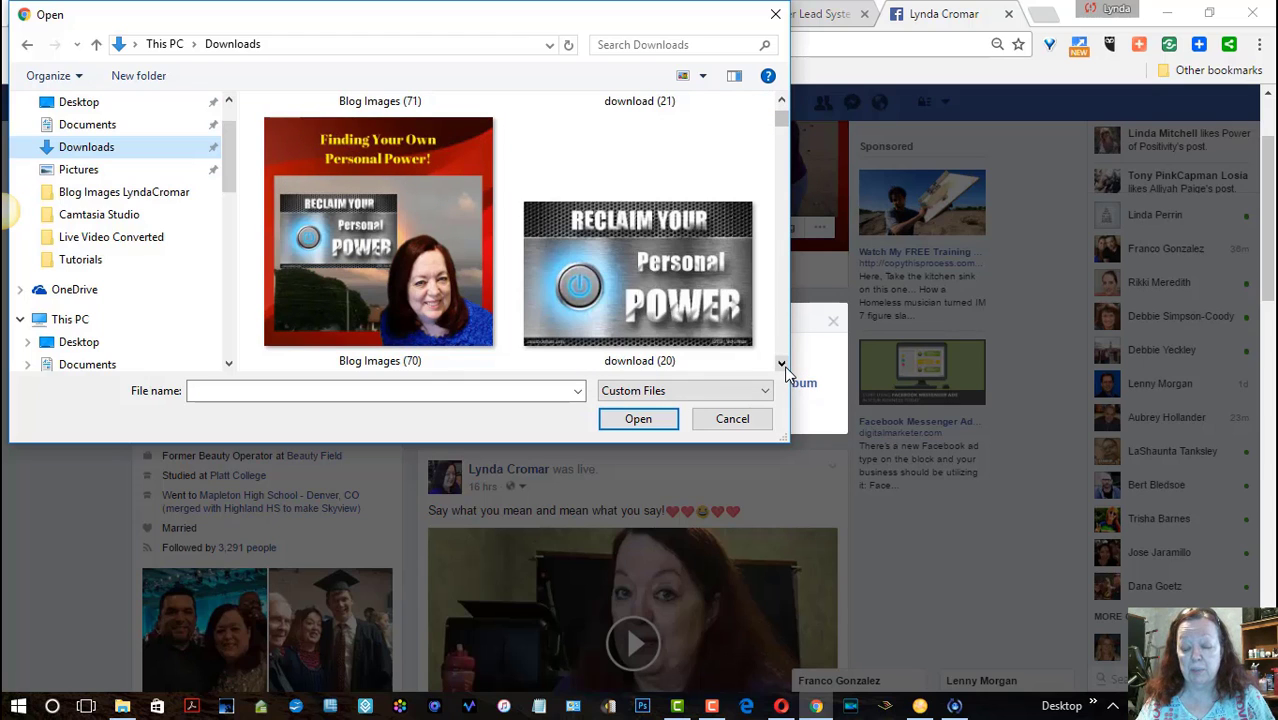
click(782, 364)
click(782, 364)
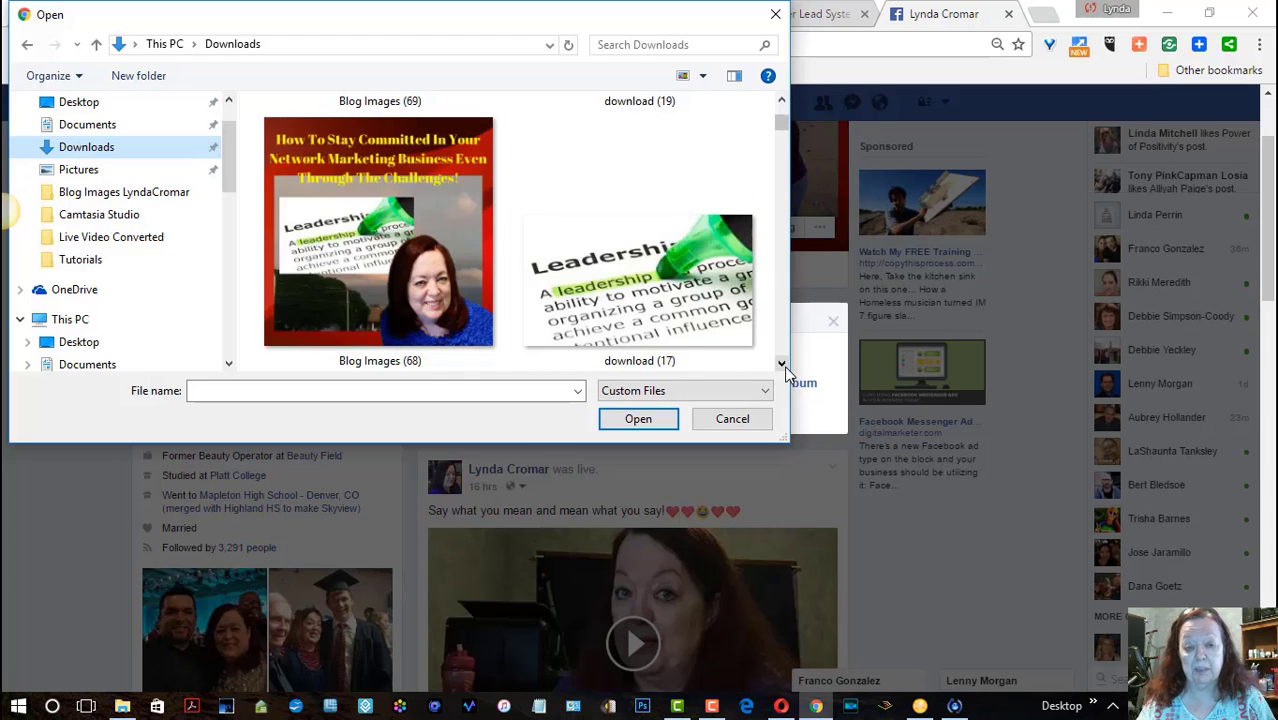
click(782, 364)
click(782, 364)
click(782, 364)
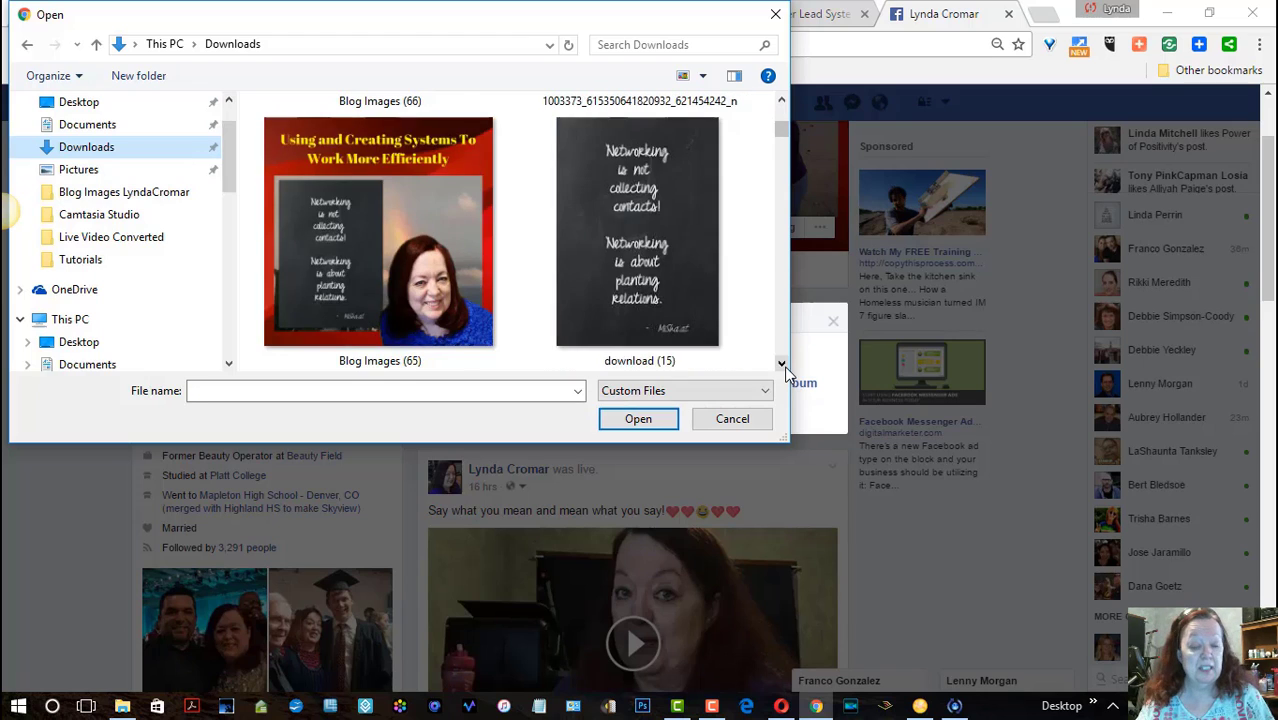
click(782, 364)
click(782, 364)
click(782, 364)
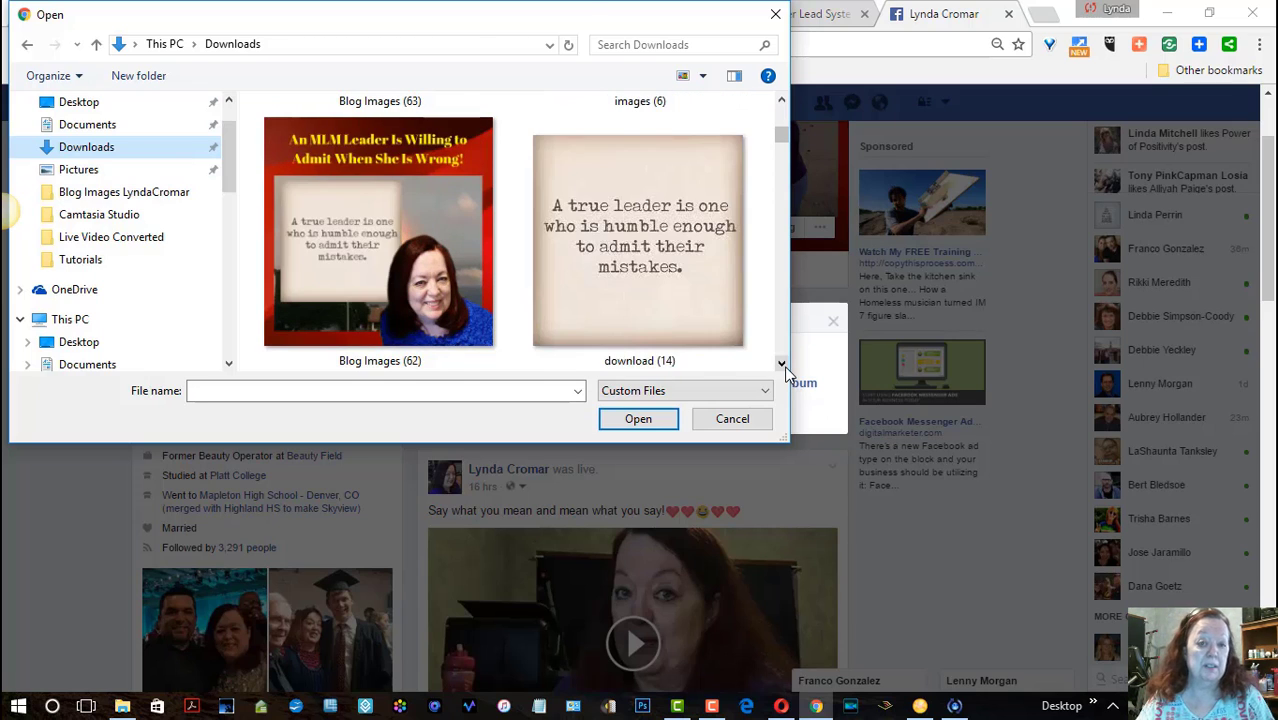
click(782, 364)
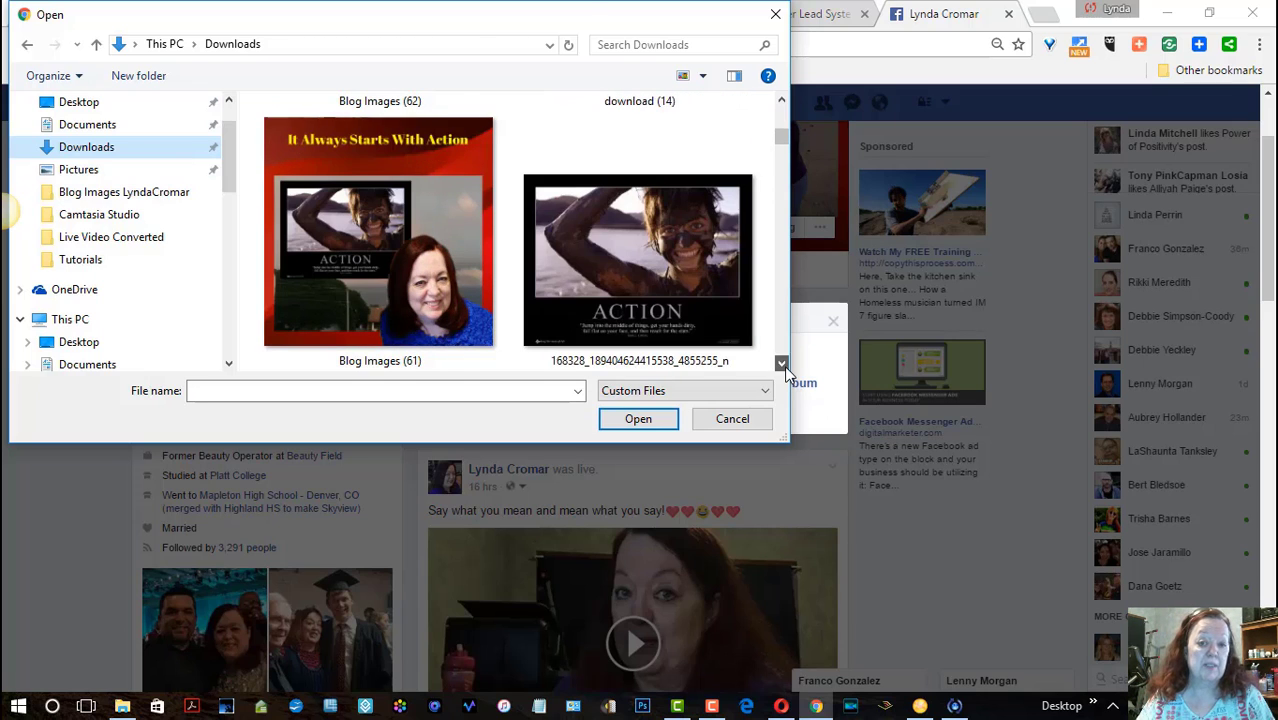
click(782, 101)
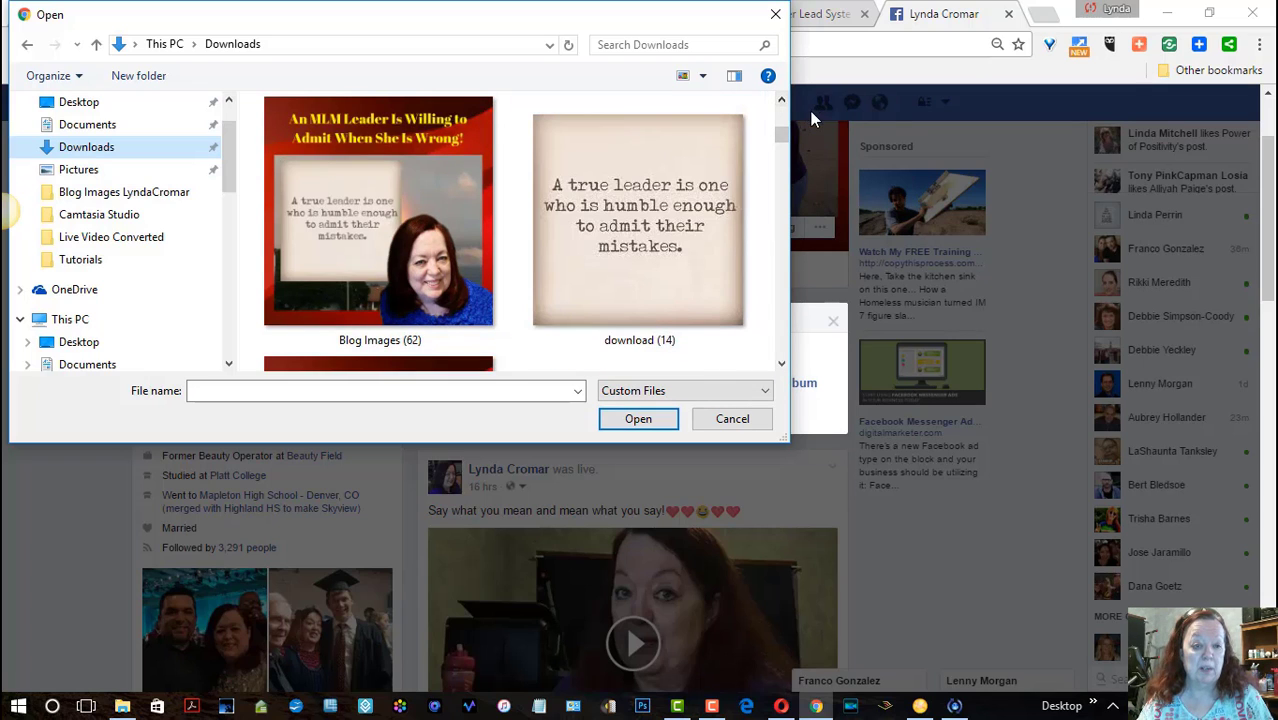
click(781, 101)
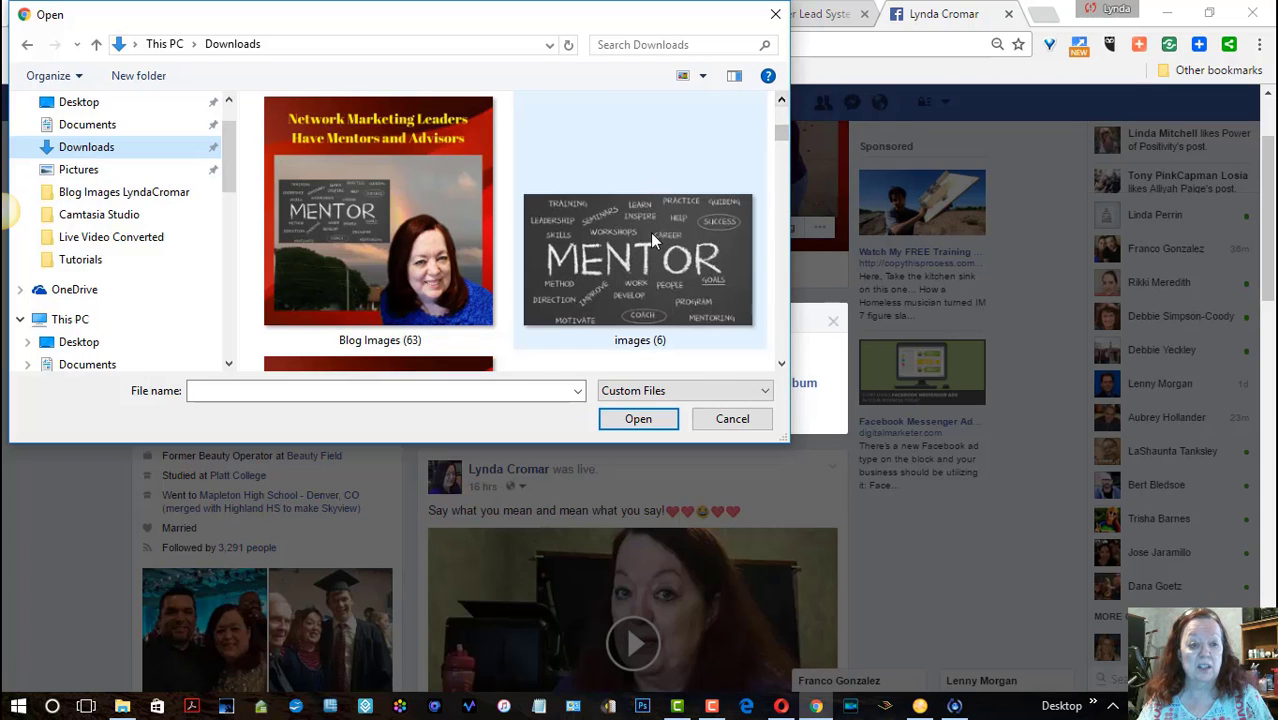
click(609, 302)
click(638, 419)
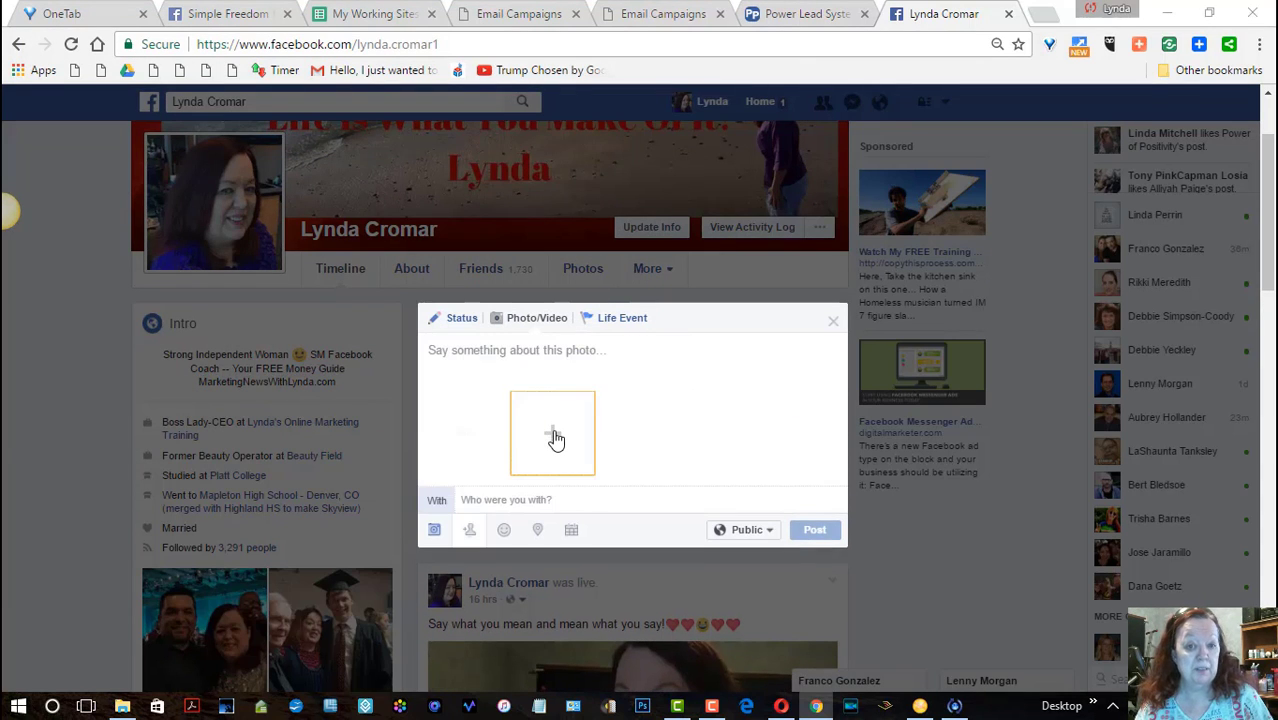
Step: Add download (13), the Success Formula 'What's yours?' image, as the second photo
click(553, 434)
click(781, 365)
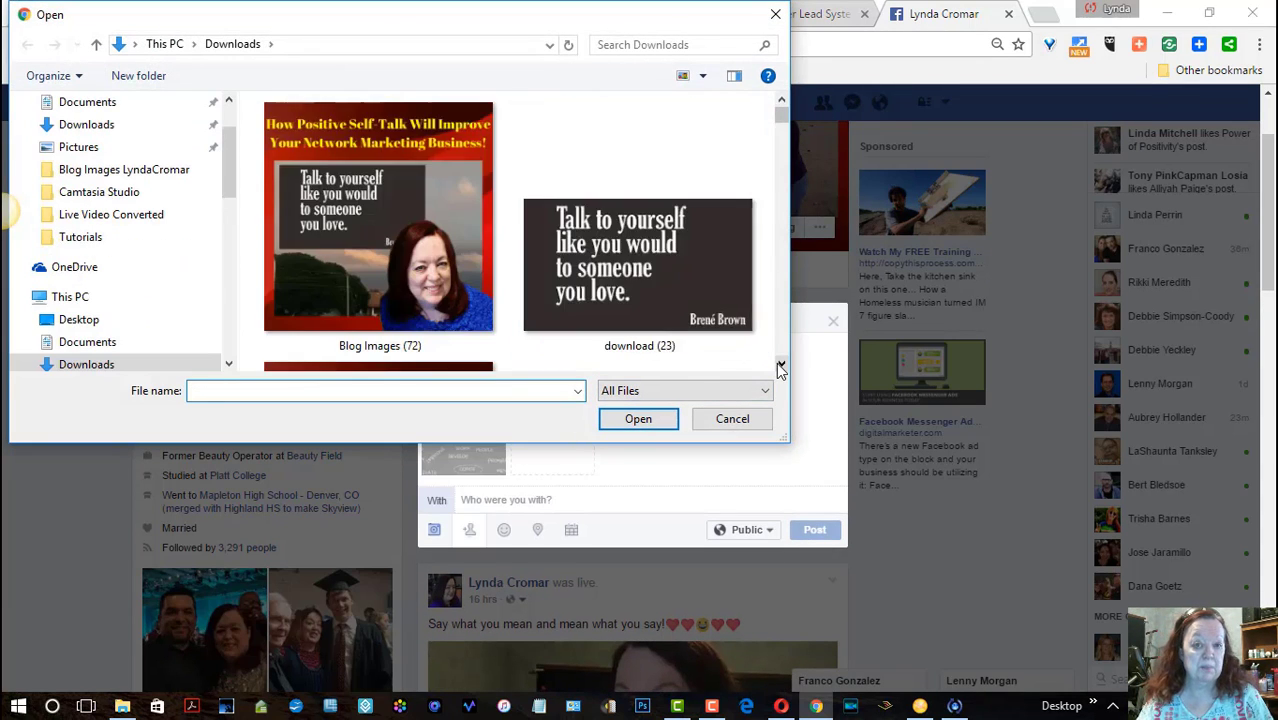
click(781, 365)
click(781, 365)
click(781, 365)
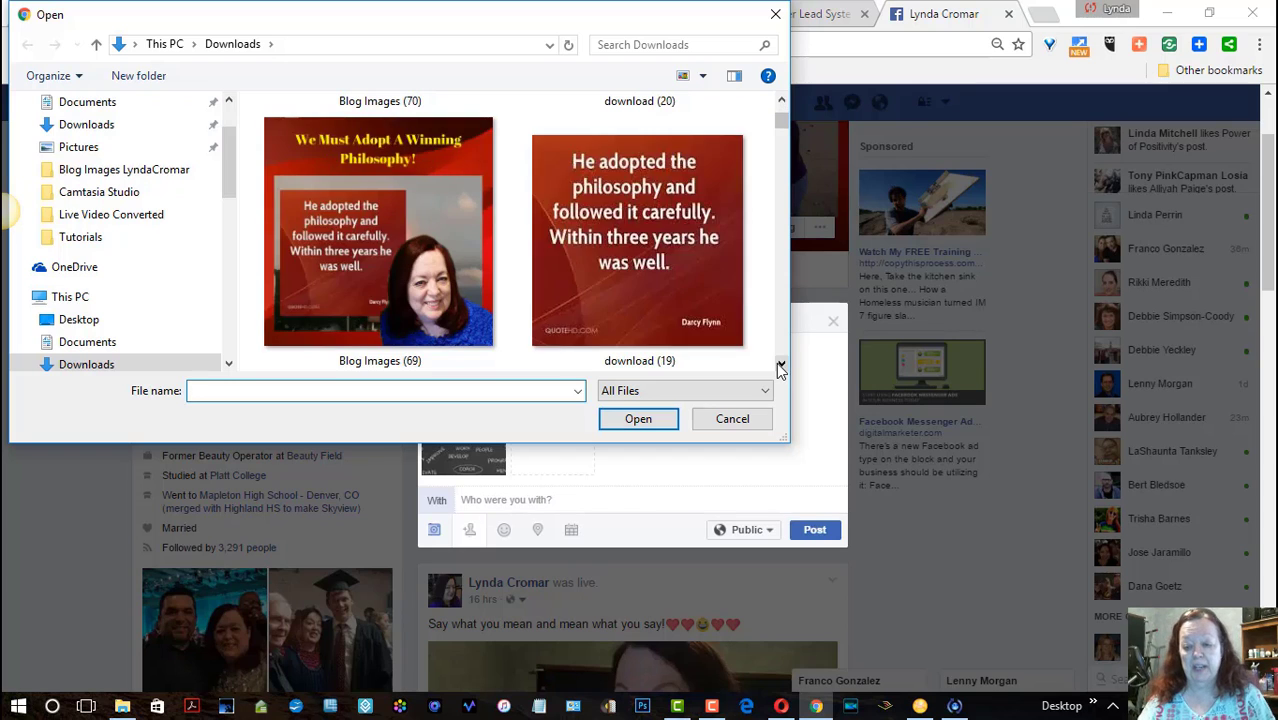
click(781, 365)
click(781, 365)
click(781, 365)
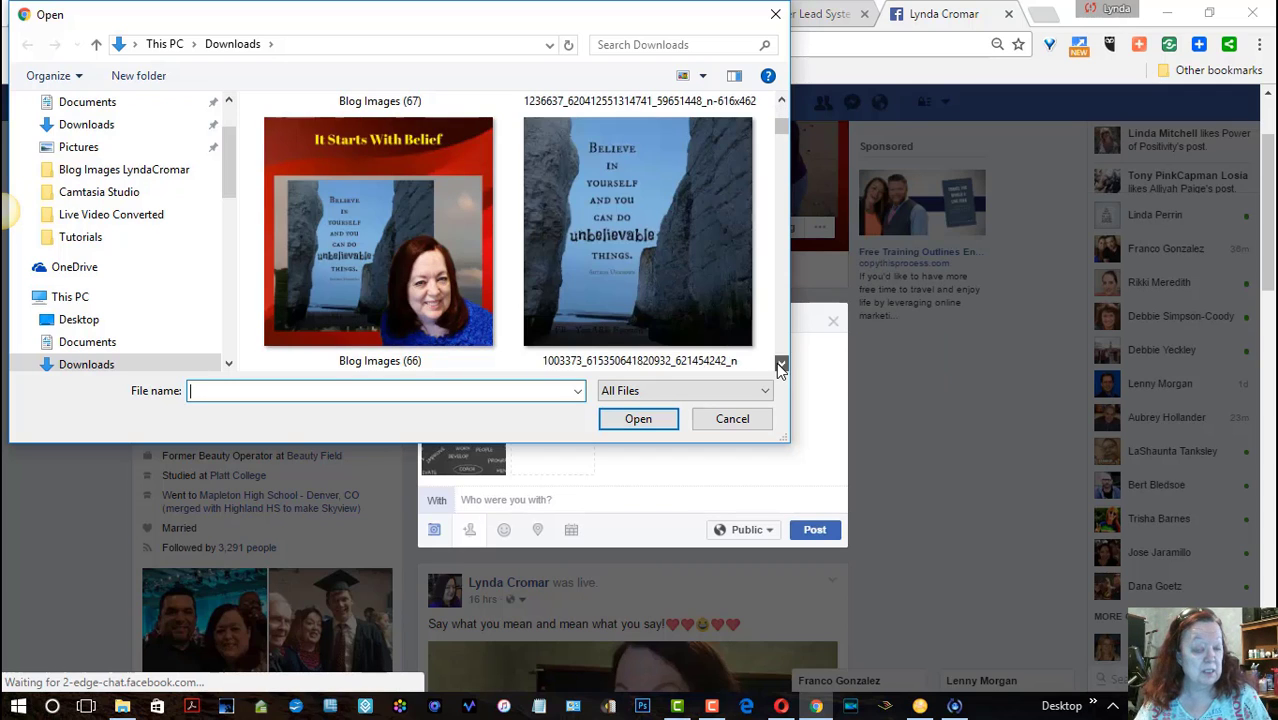
click(781, 365)
click(781, 365)
click(781, 365)
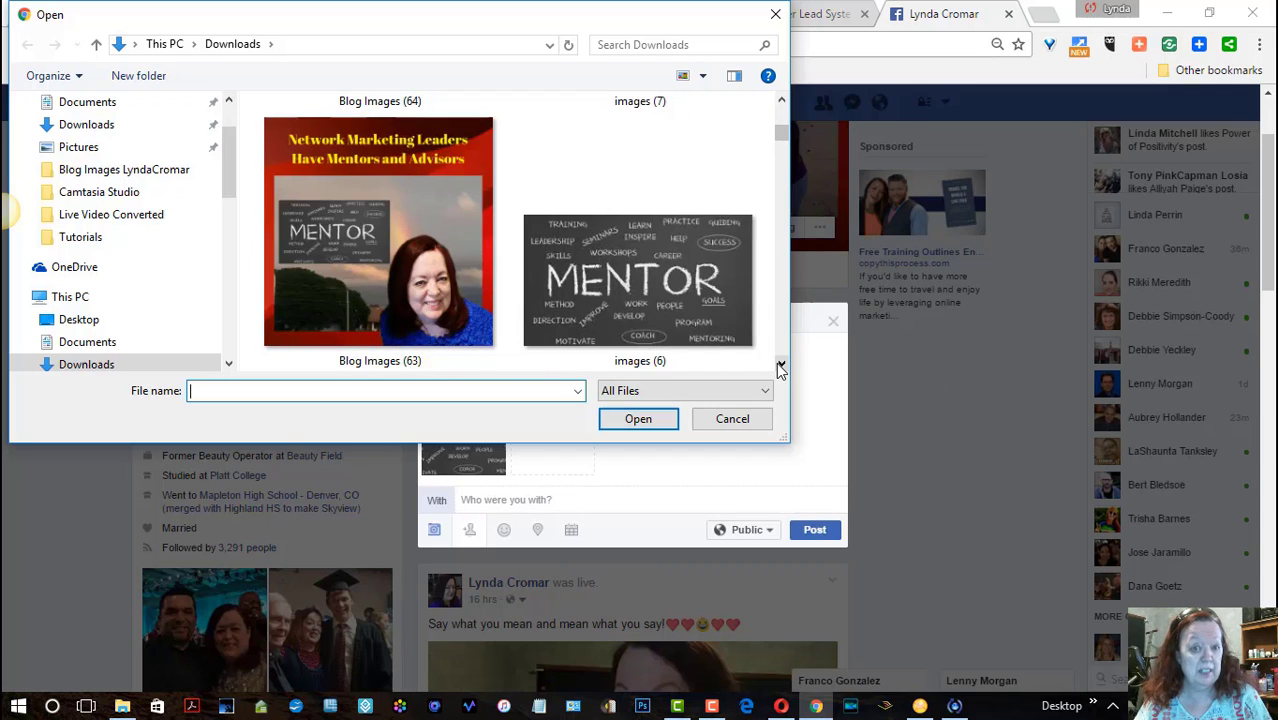
click(781, 365)
click(781, 365)
click(781, 365)
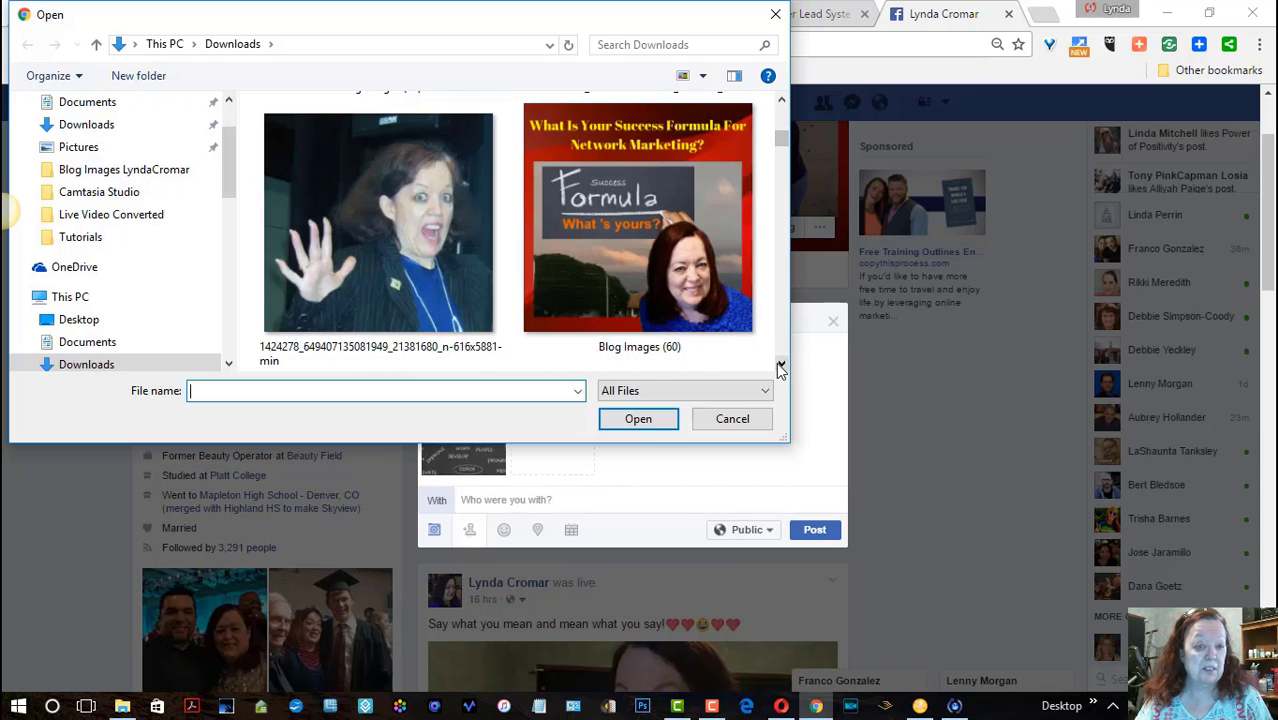
click(781, 365)
click(781, 365)
click(781, 365)
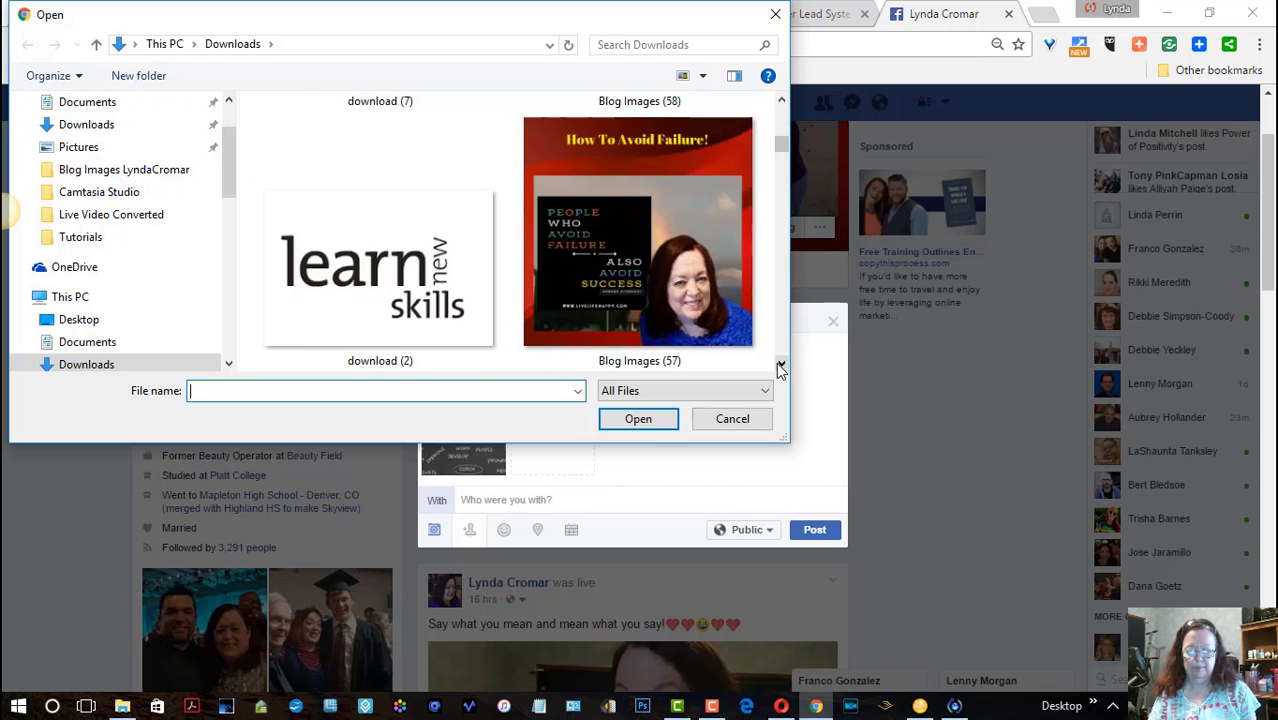
click(782, 101)
click(782, 101)
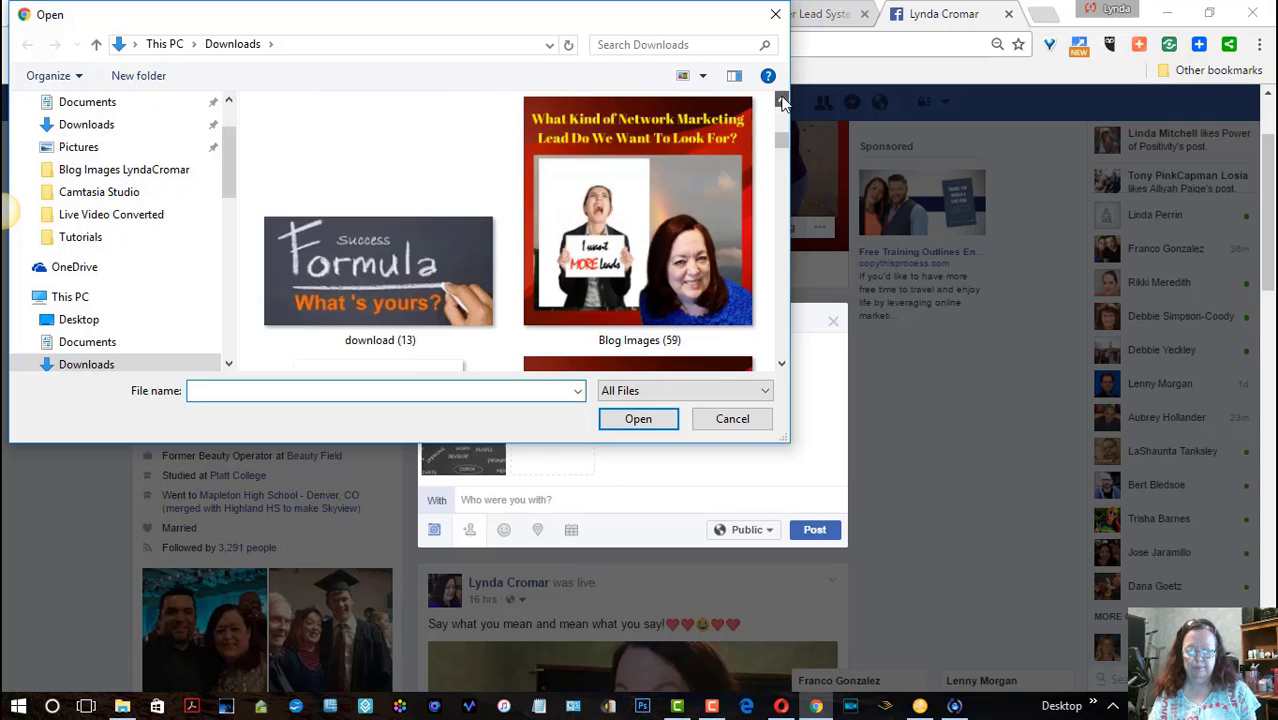
click(400, 280)
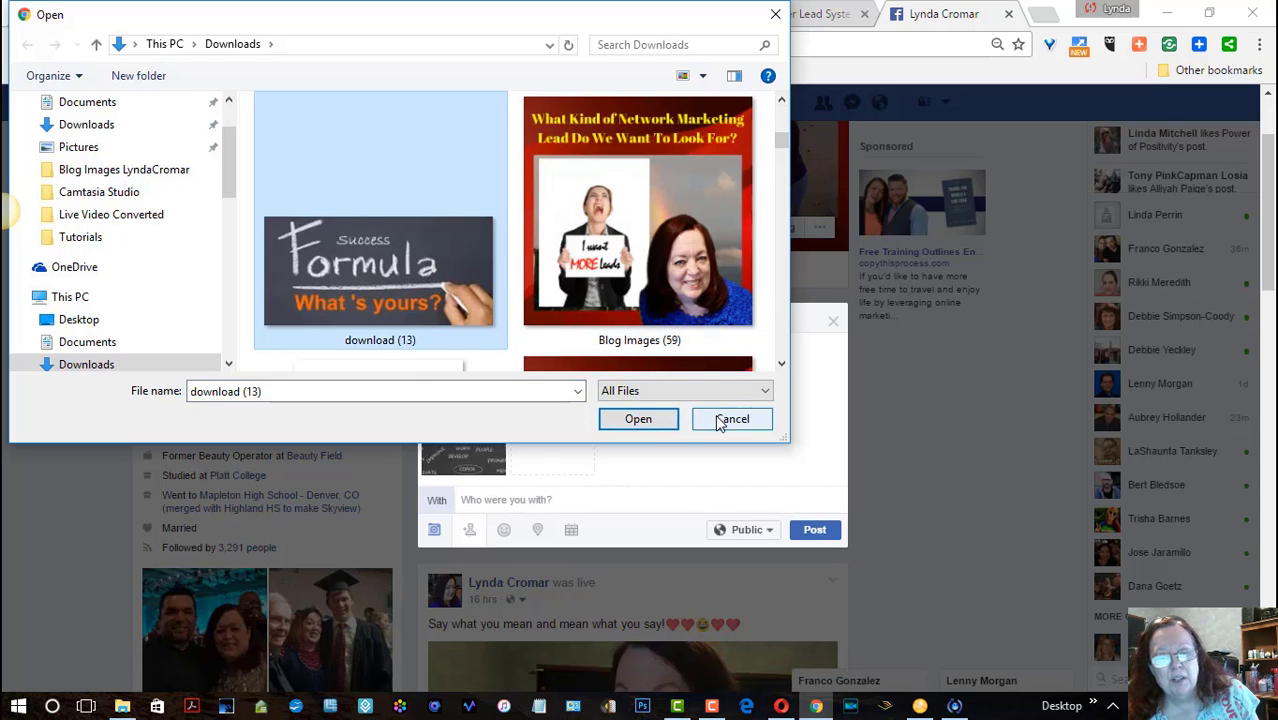
click(663, 420)
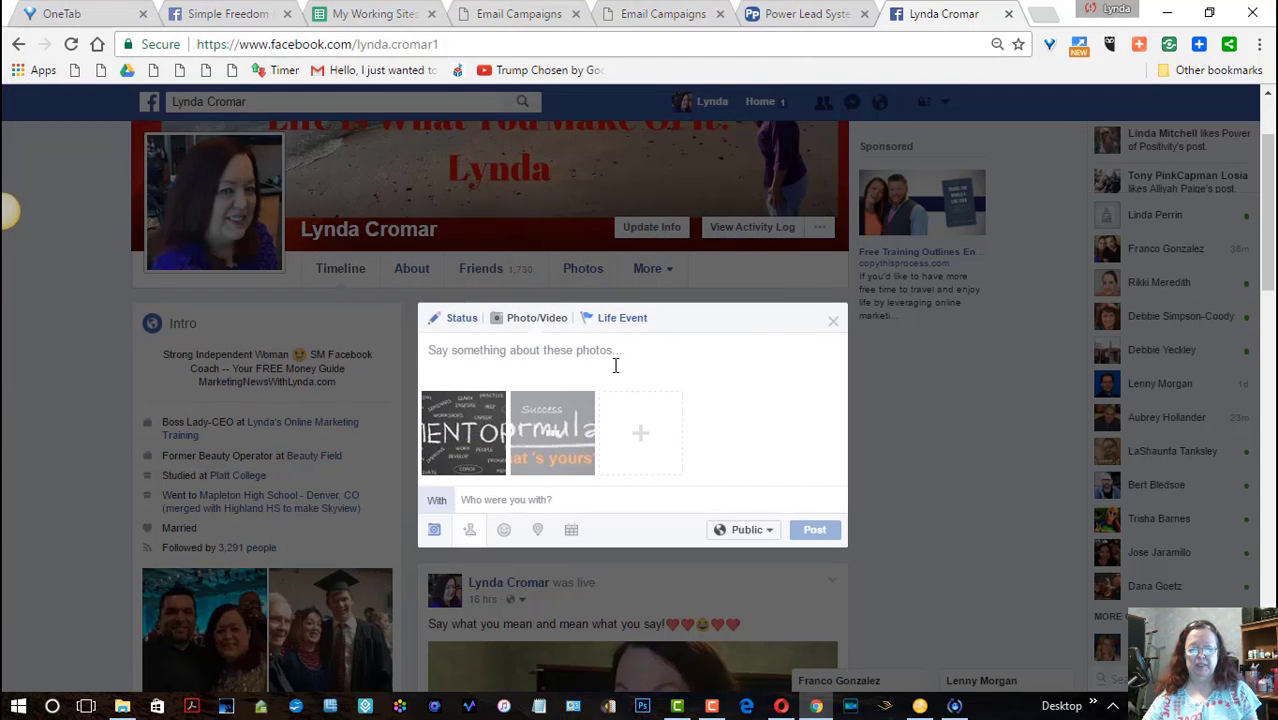
Step: Attach download (3), the LET'S BUILD THE FUTURE road image, as the third photo
click(645, 440)
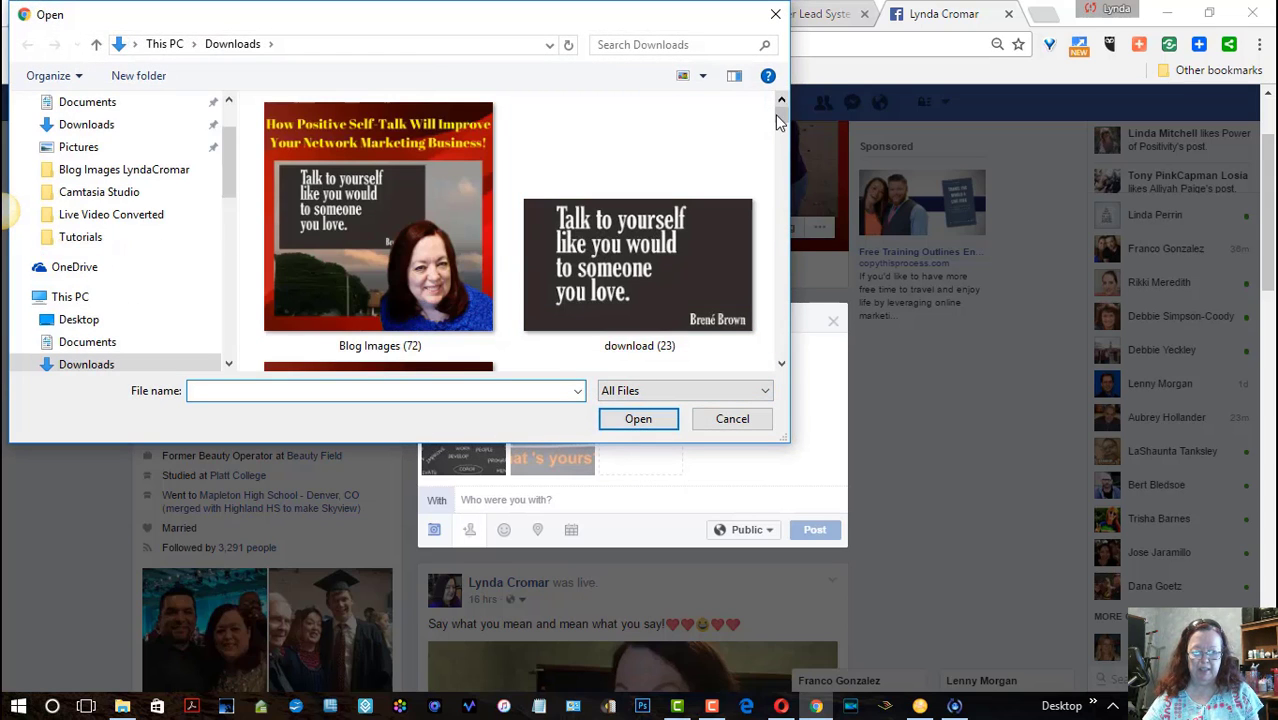
drag(783, 113, 757, 374)
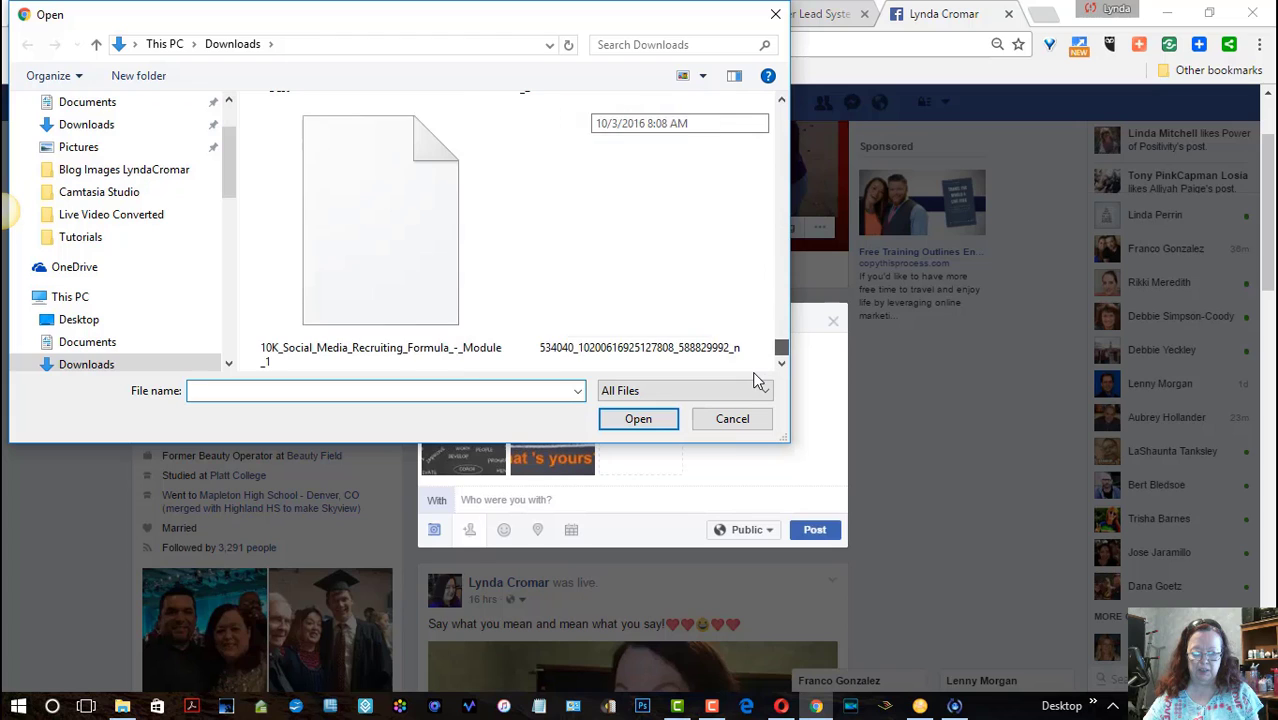
click(782, 101)
click(782, 101)
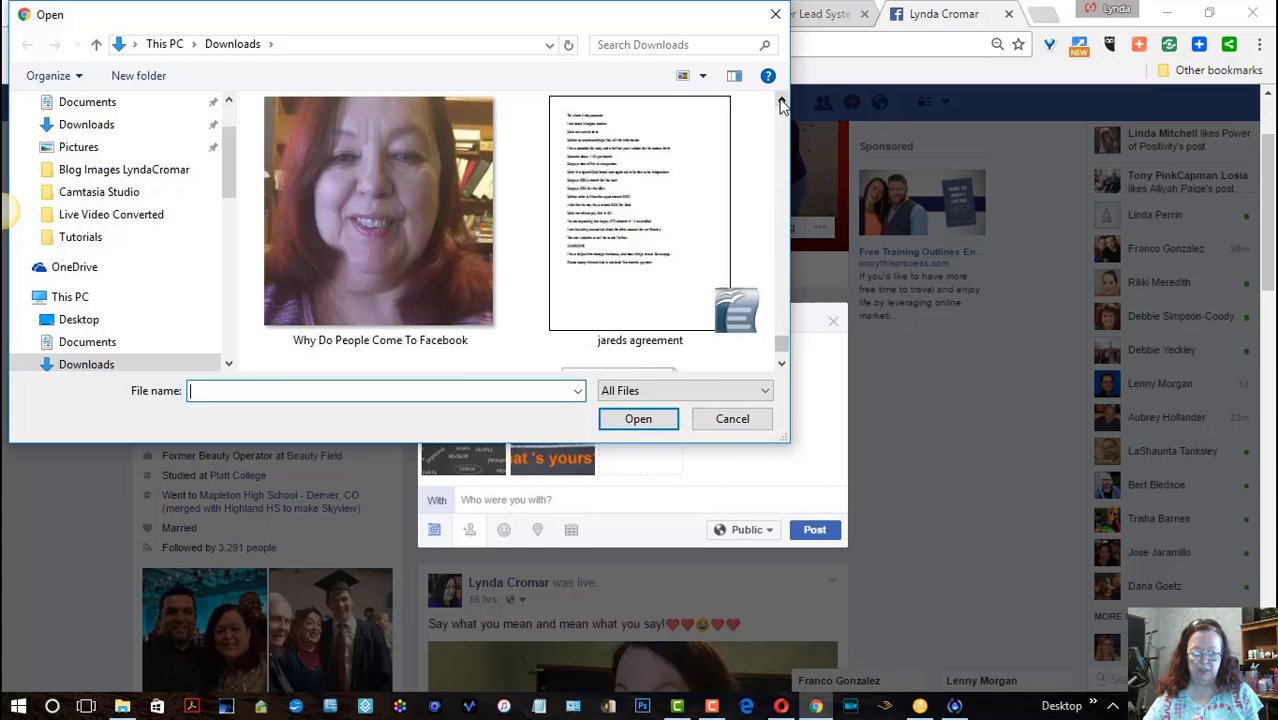
click(782, 101)
click(782, 101)
click(782, 101)
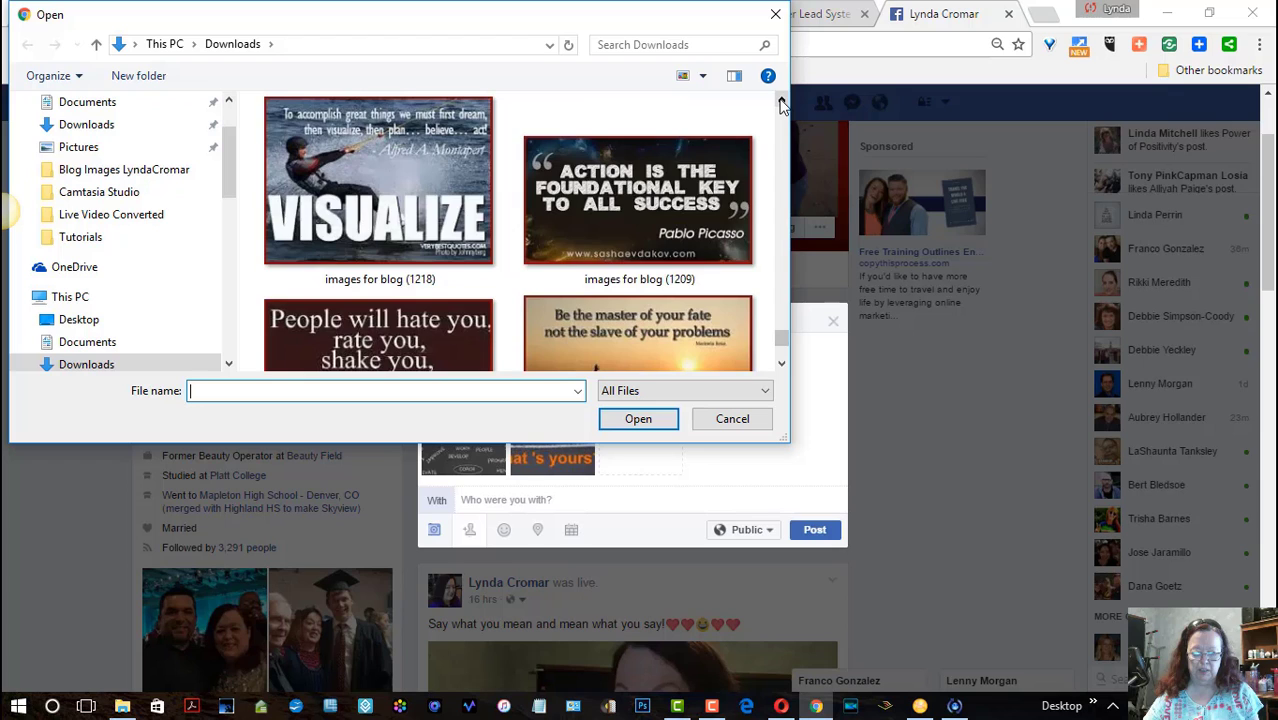
click(782, 101)
click(782, 101)
click(782, 101)
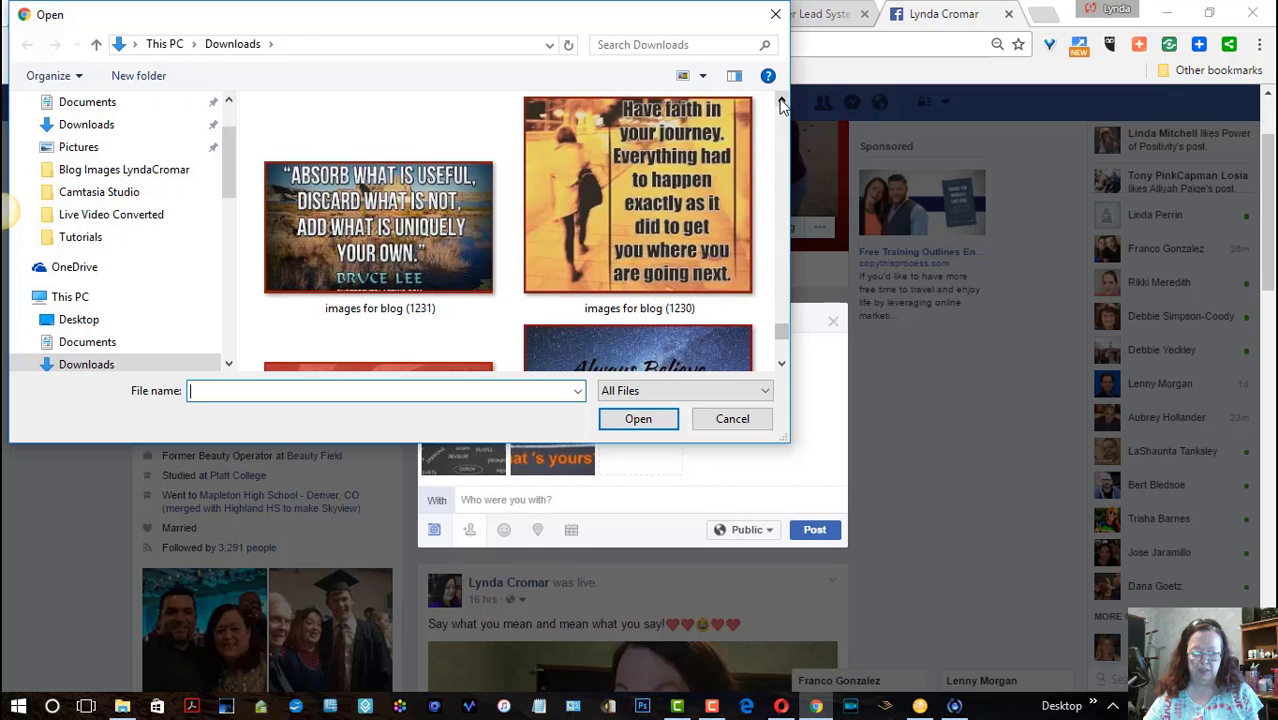
click(782, 101)
click(782, 101)
click(782, 101)
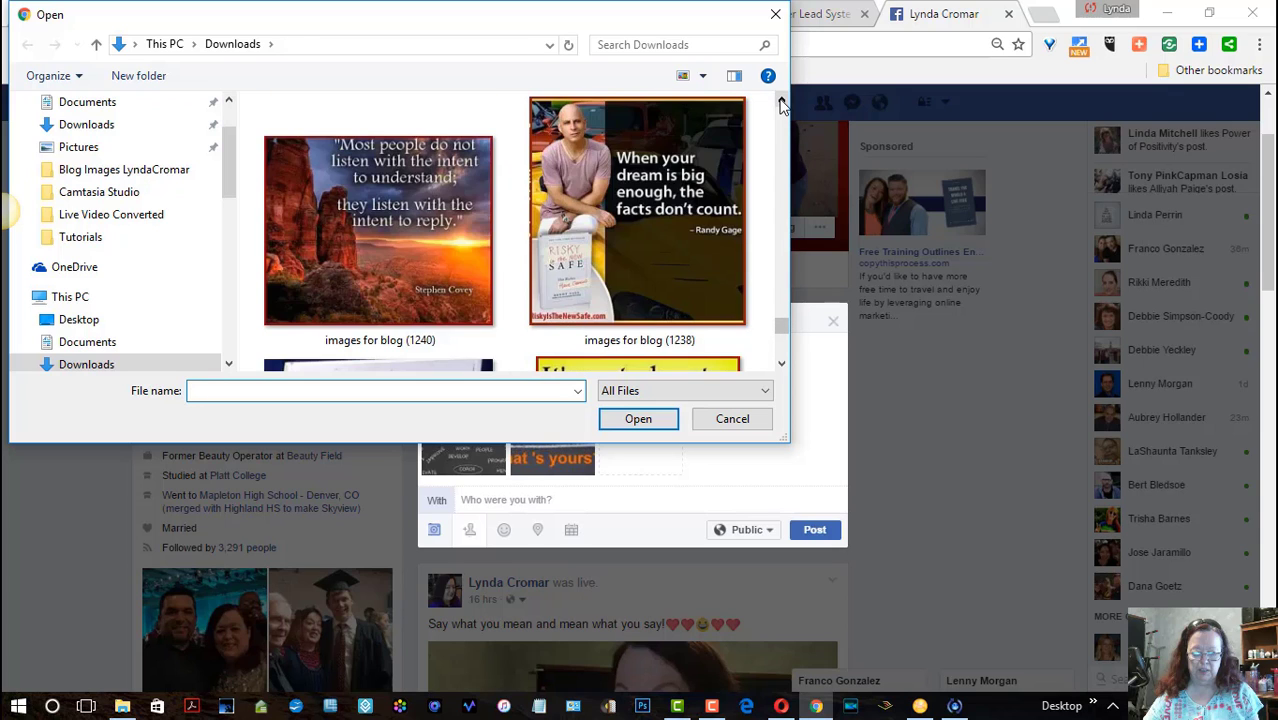
click(782, 101)
click(782, 101)
click(782, 101)
click(782, 101)
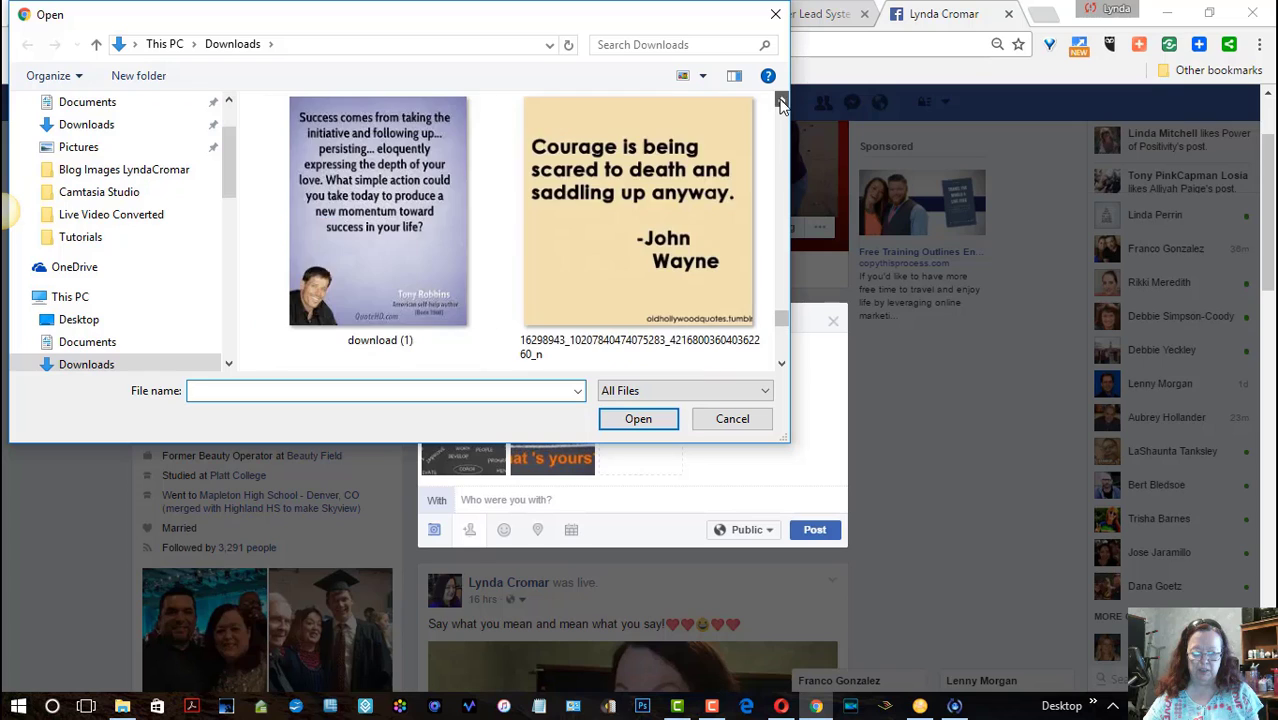
click(782, 101)
click(782, 101)
click(782, 101)
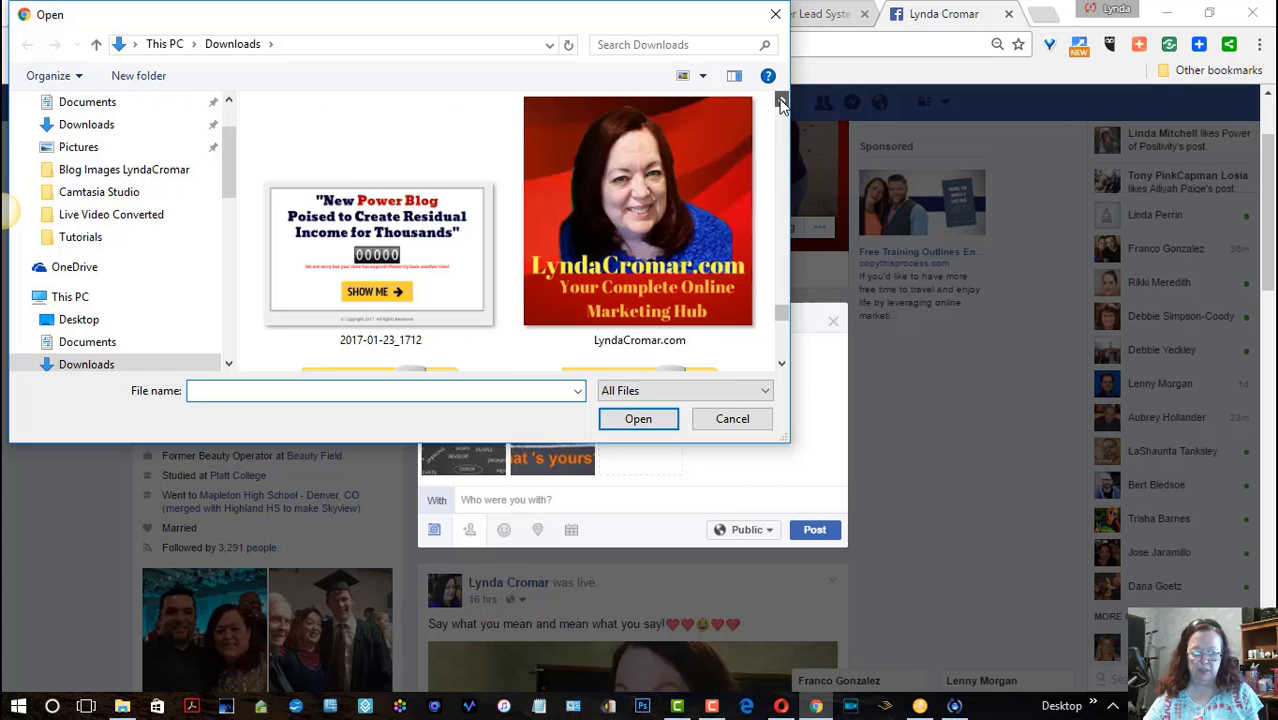
click(782, 101)
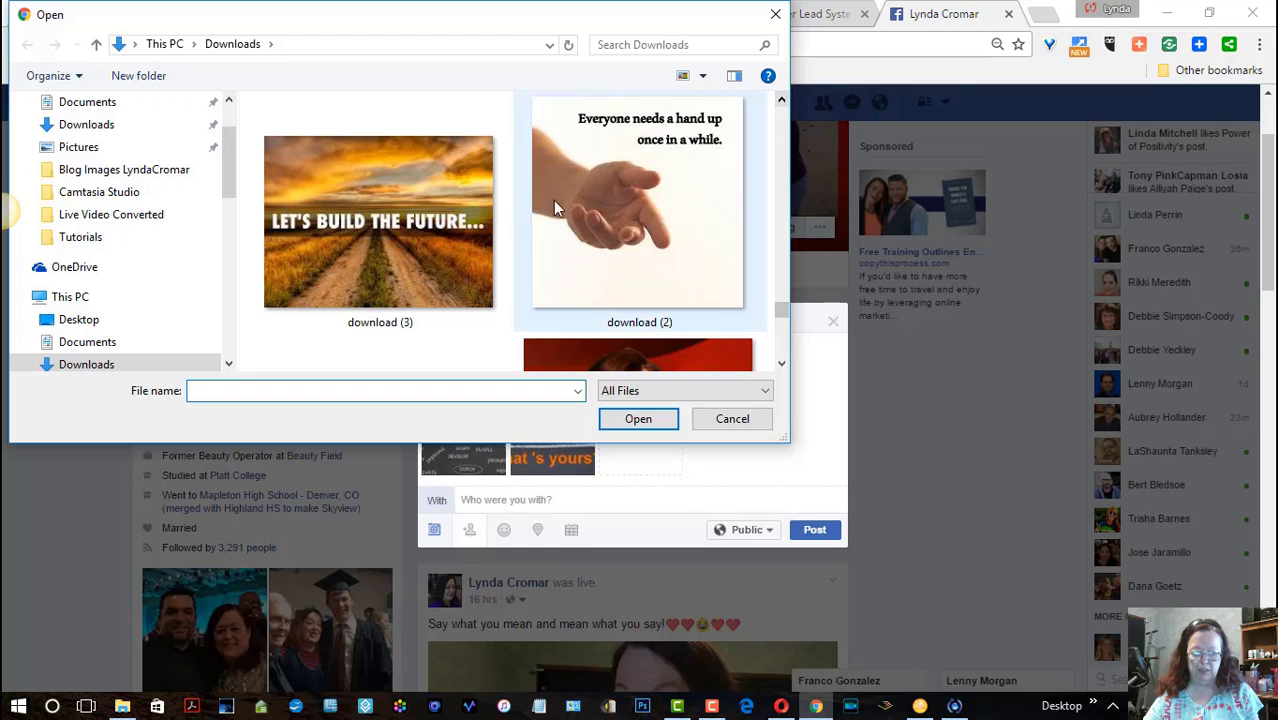
click(411, 228)
click(660, 421)
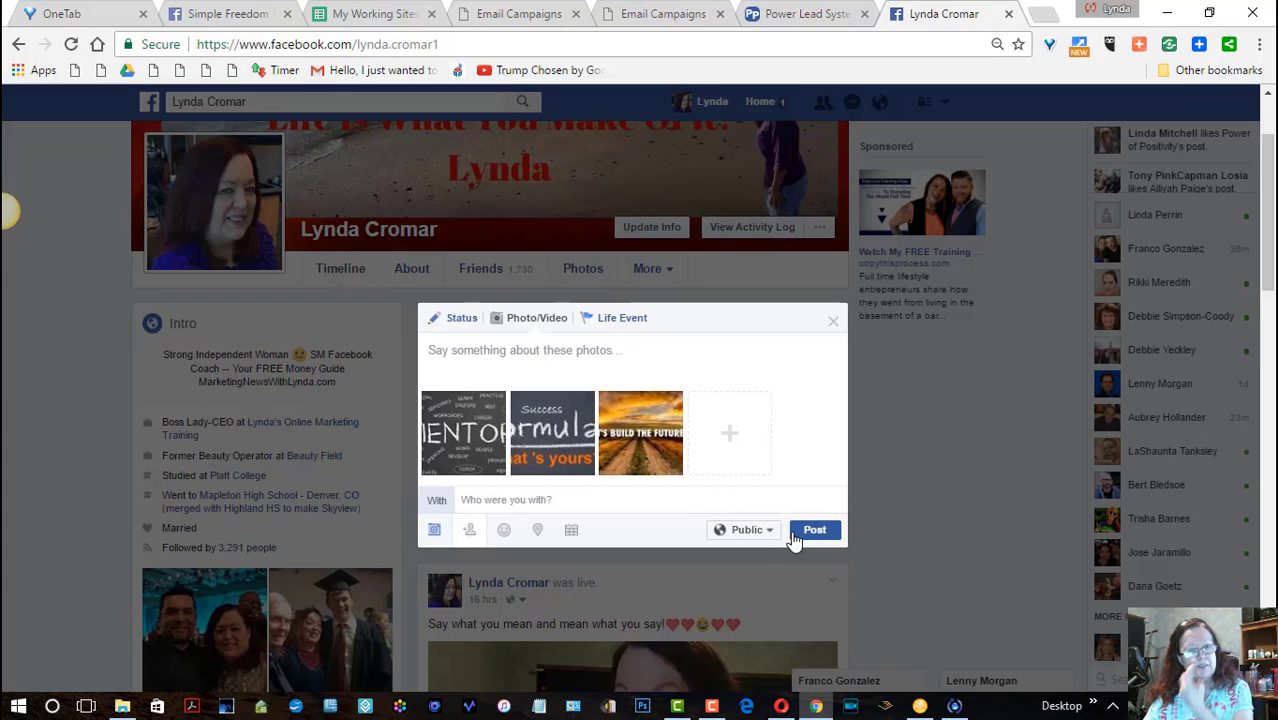
Step: Publish the MENTOR, Success Formula and road image post and review it on the timeline
click(822, 531)
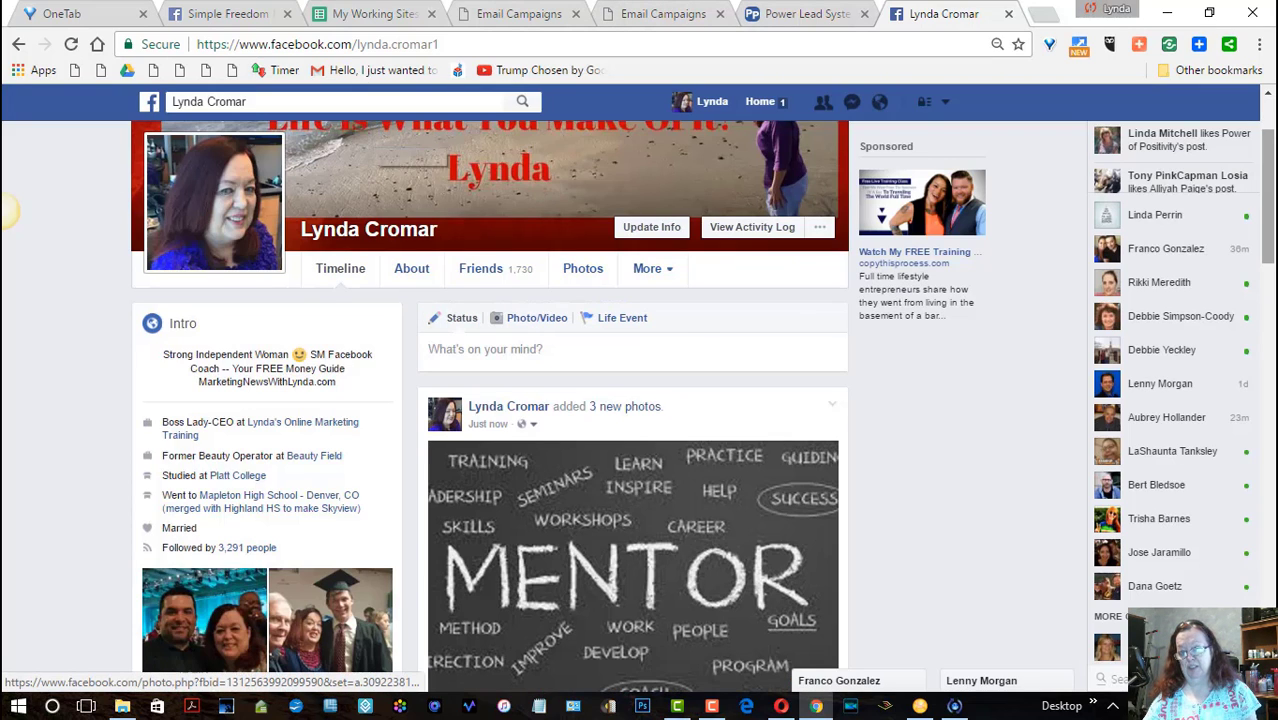
scroll(1230, 265, down, 6)
scroll(1230, 265, up, 6)
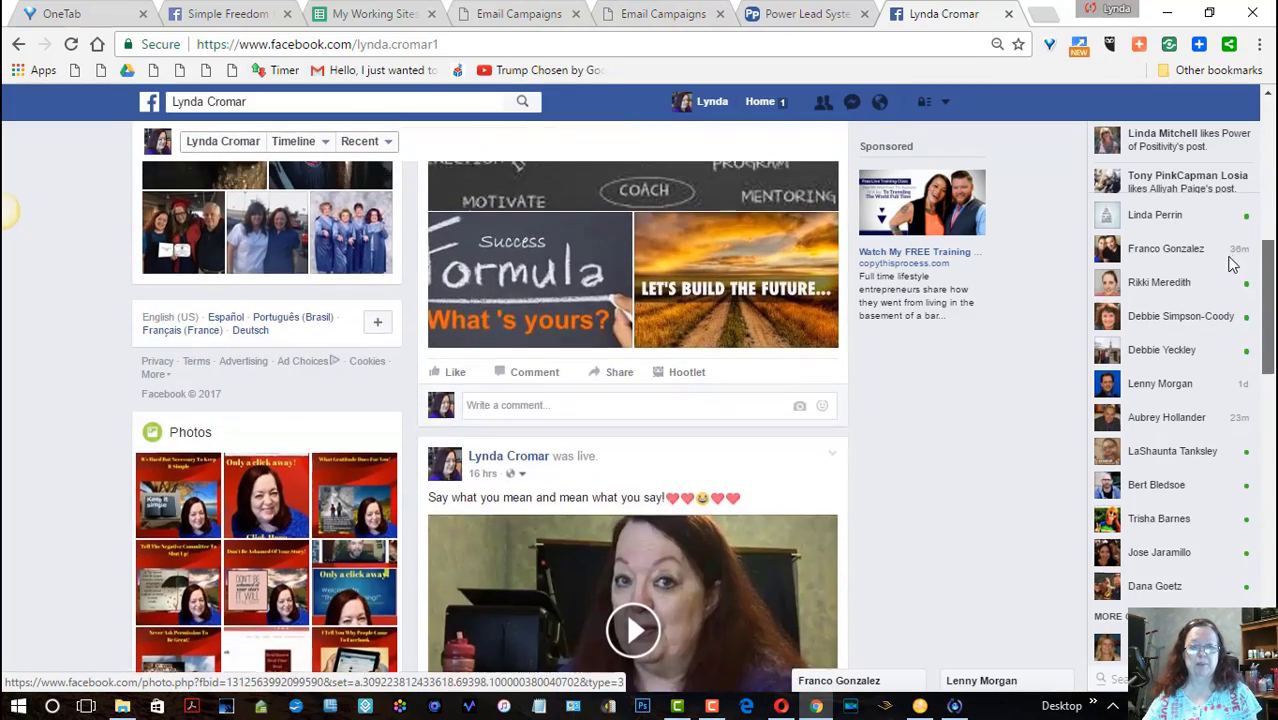
scroll(1241, 209, down, 5)
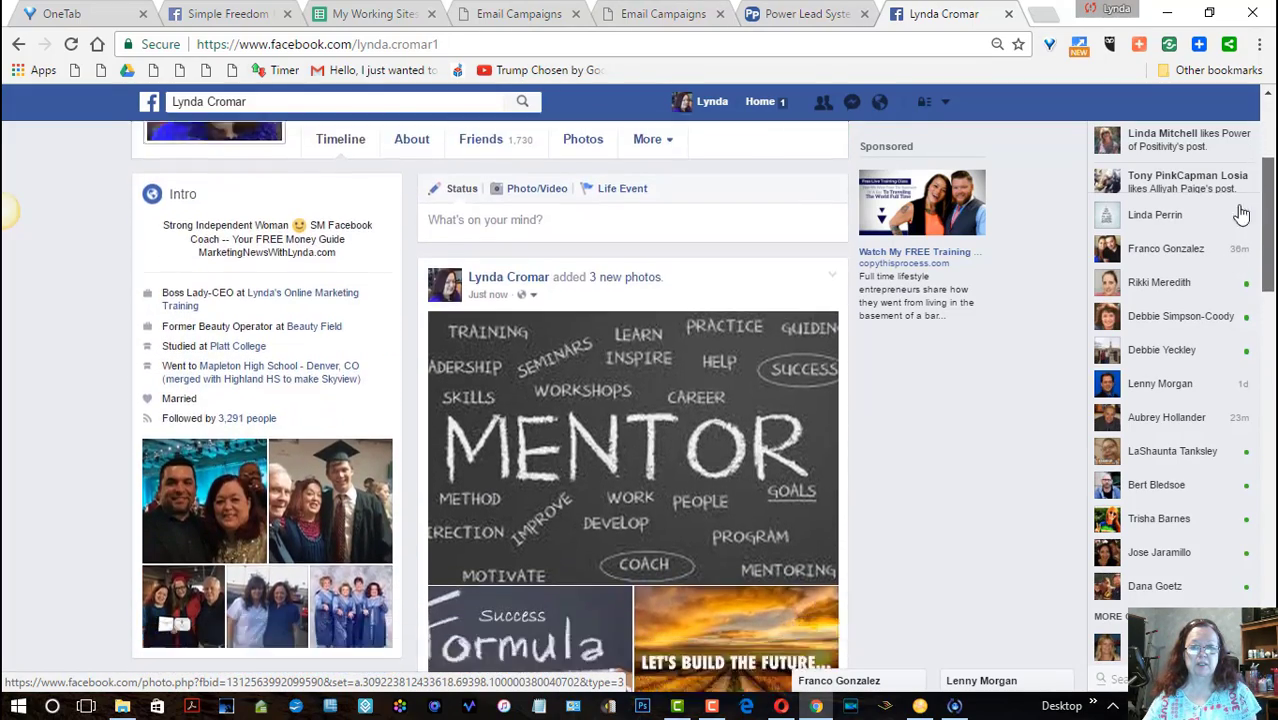
scroll(1230, 260, up, 4)
scroll(1240, 230, down, 4)
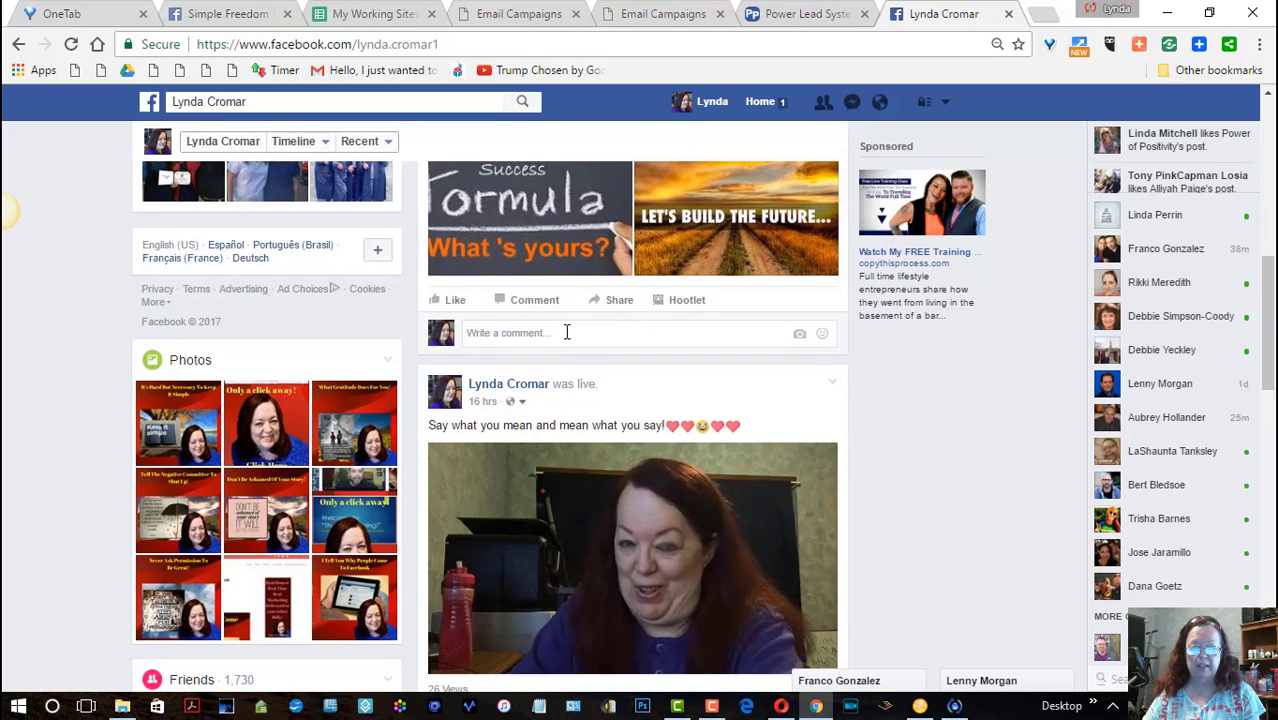
click(566, 332)
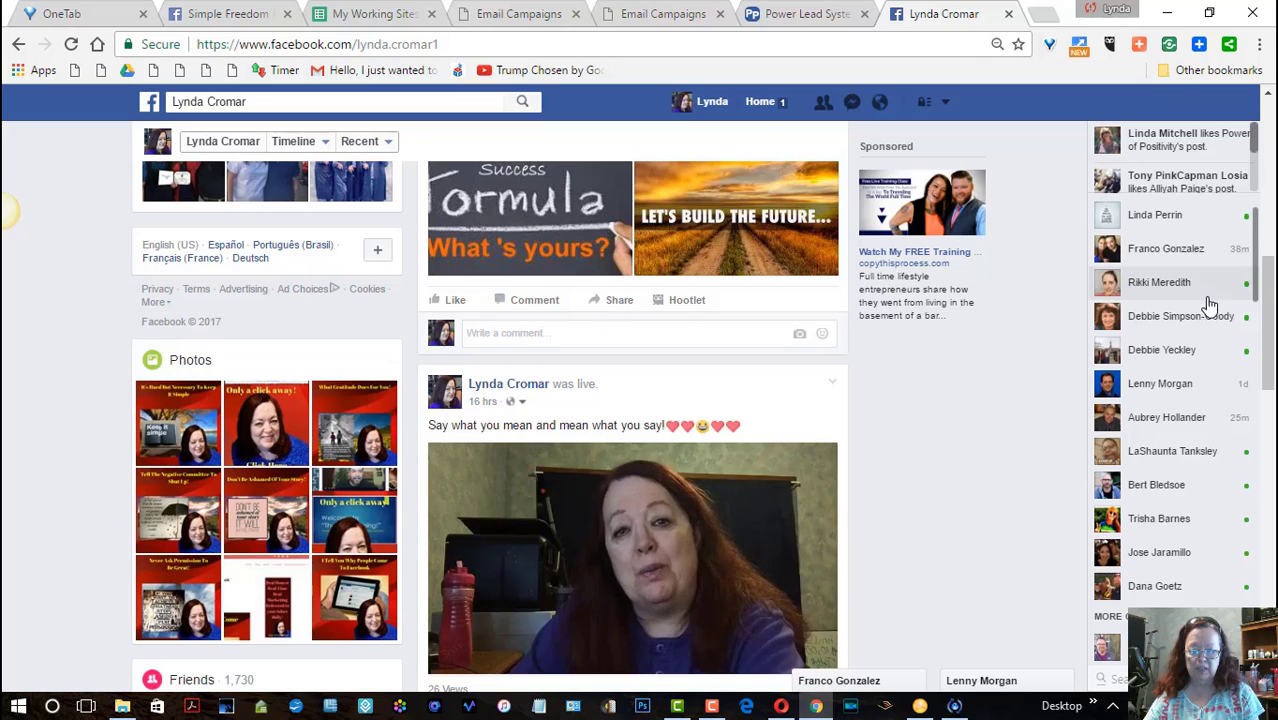
scroll(1268, 197, up, 2)
scroll(1268, 197, up, 2)
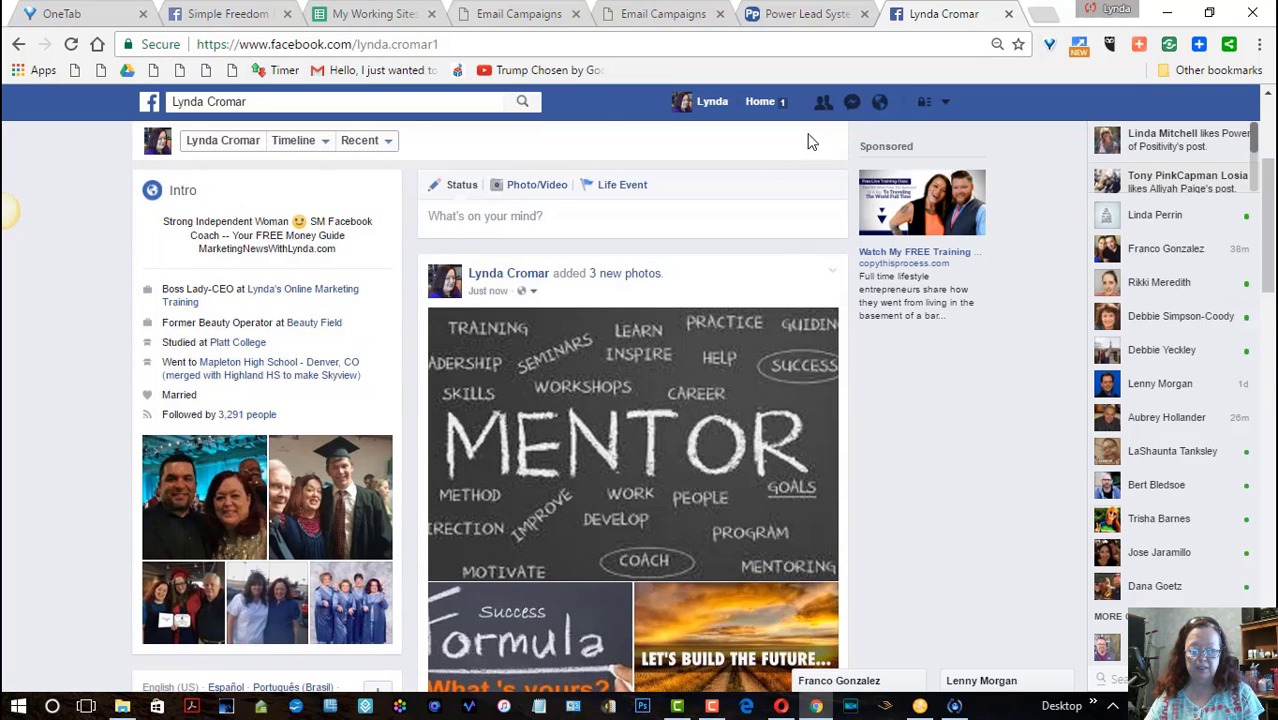
Step: Edit the post, typing four caption lines from 'I used to wrestle with the internet..' to 'And tonight I am sharing him with you!'
click(832, 271)
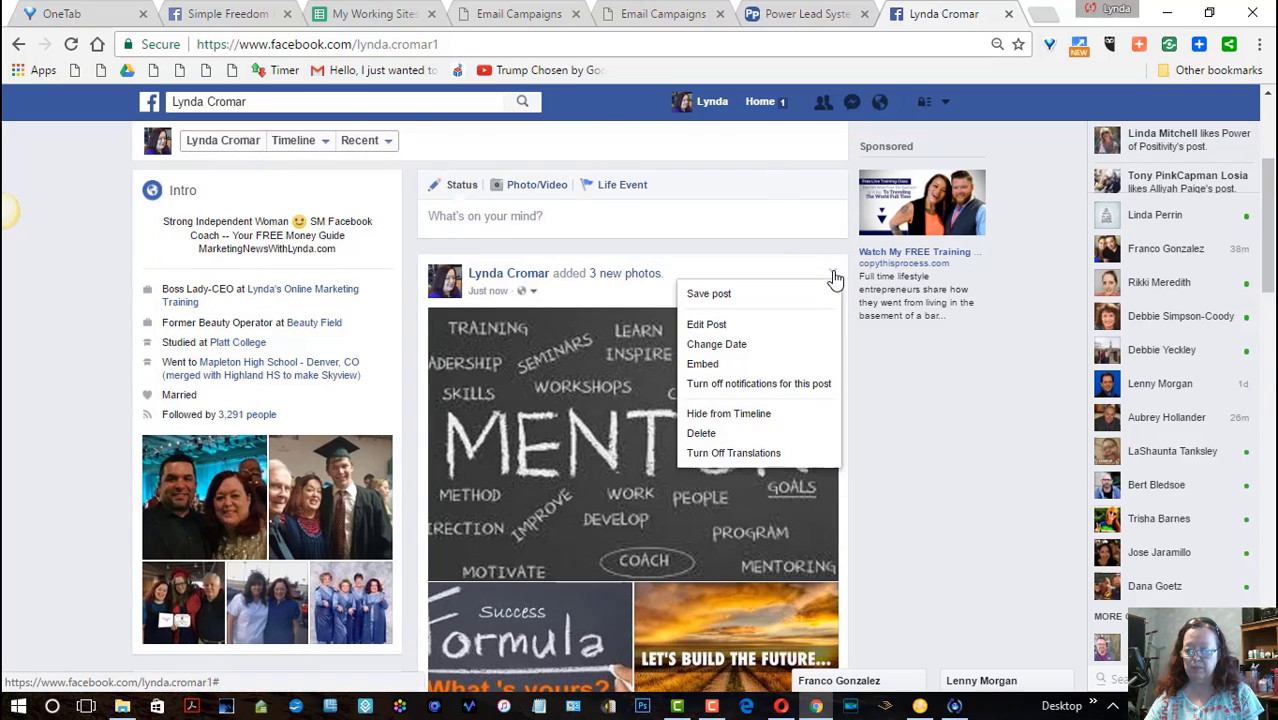
click(720, 327)
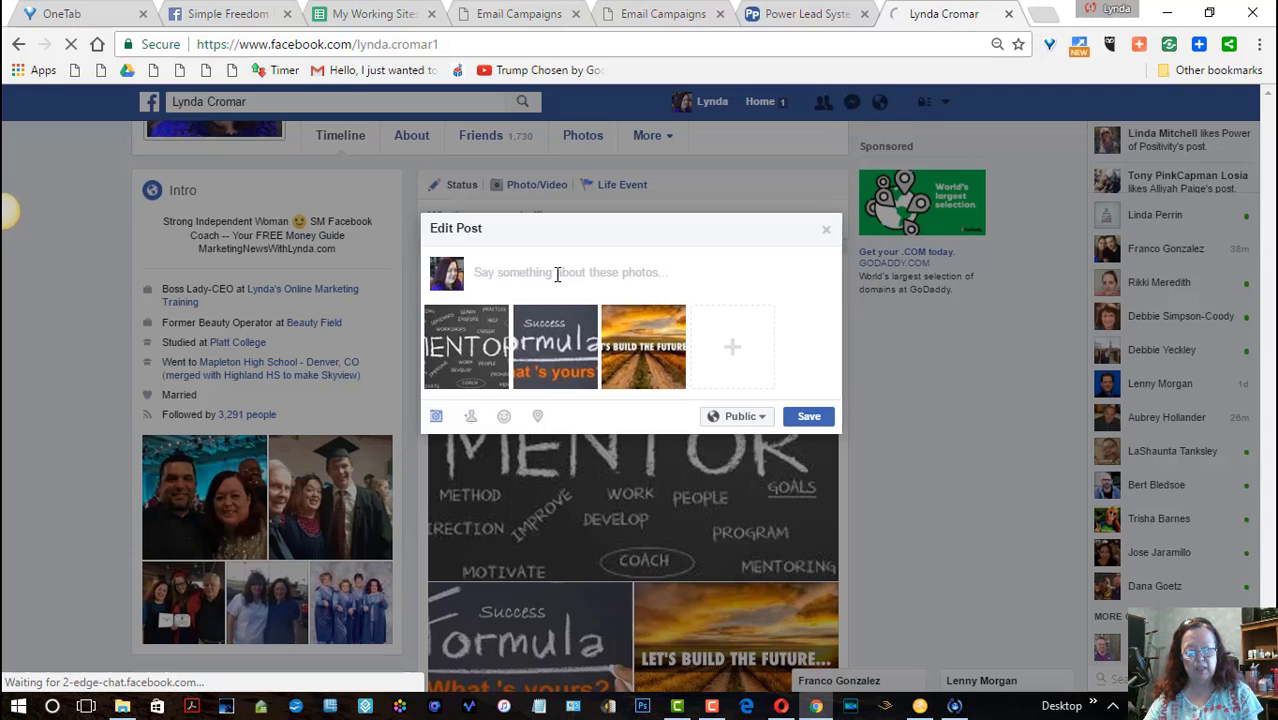
text(I used to)
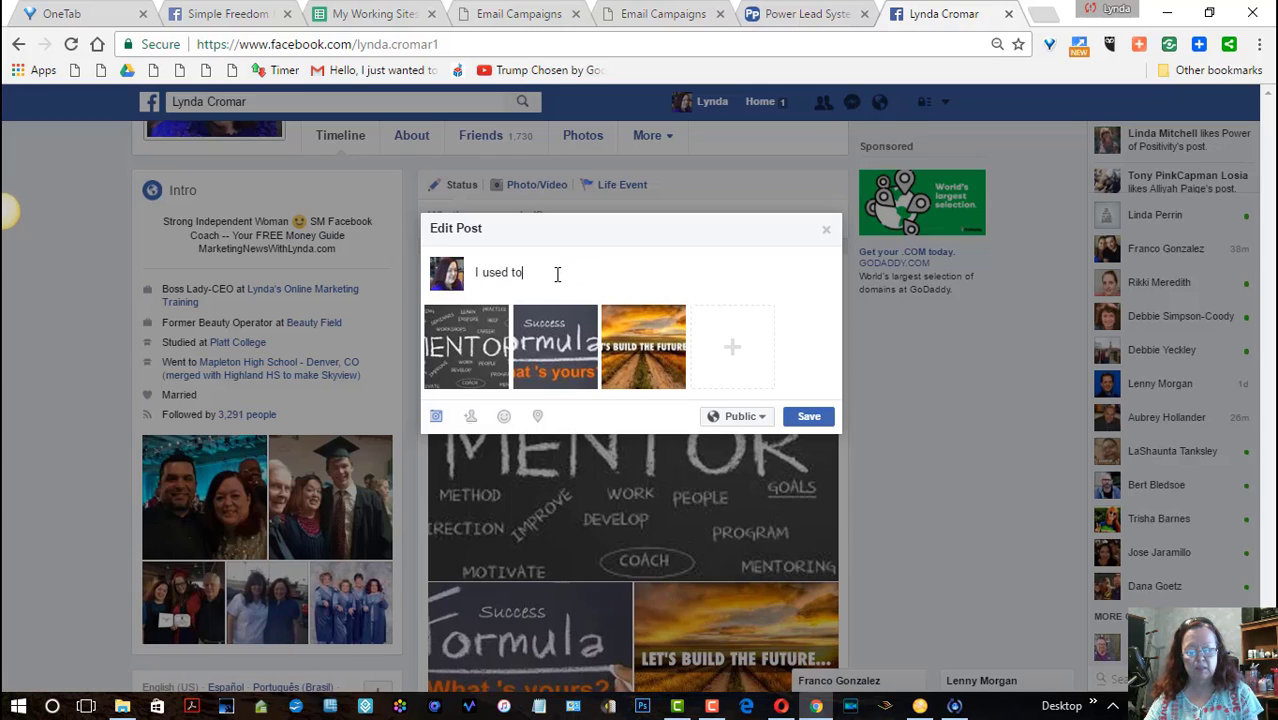
text( w)
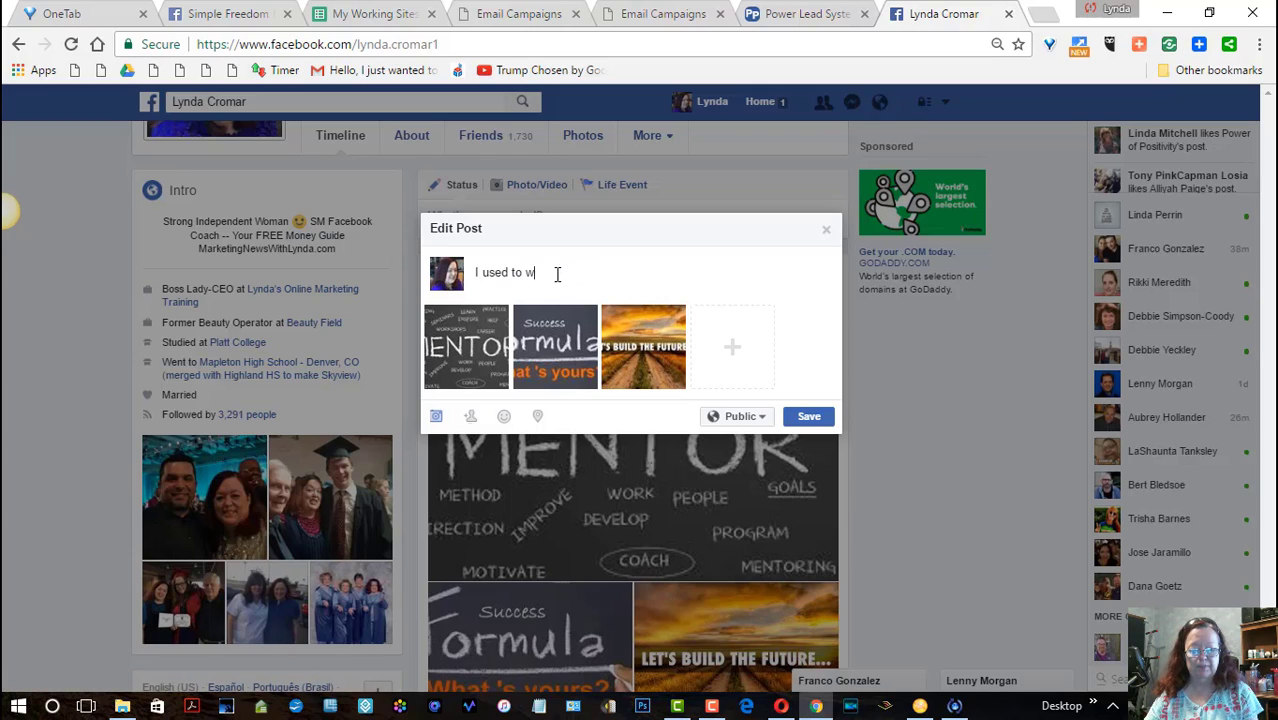
text(restle )
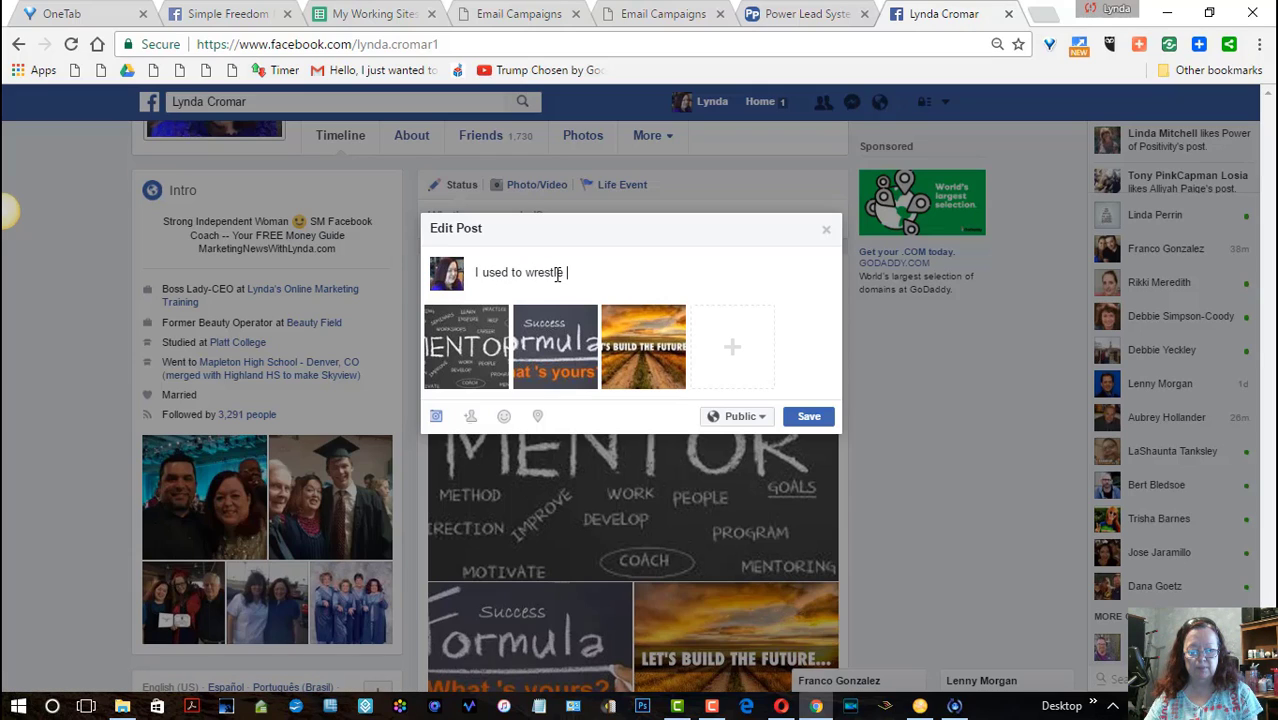
text(with the internet..)
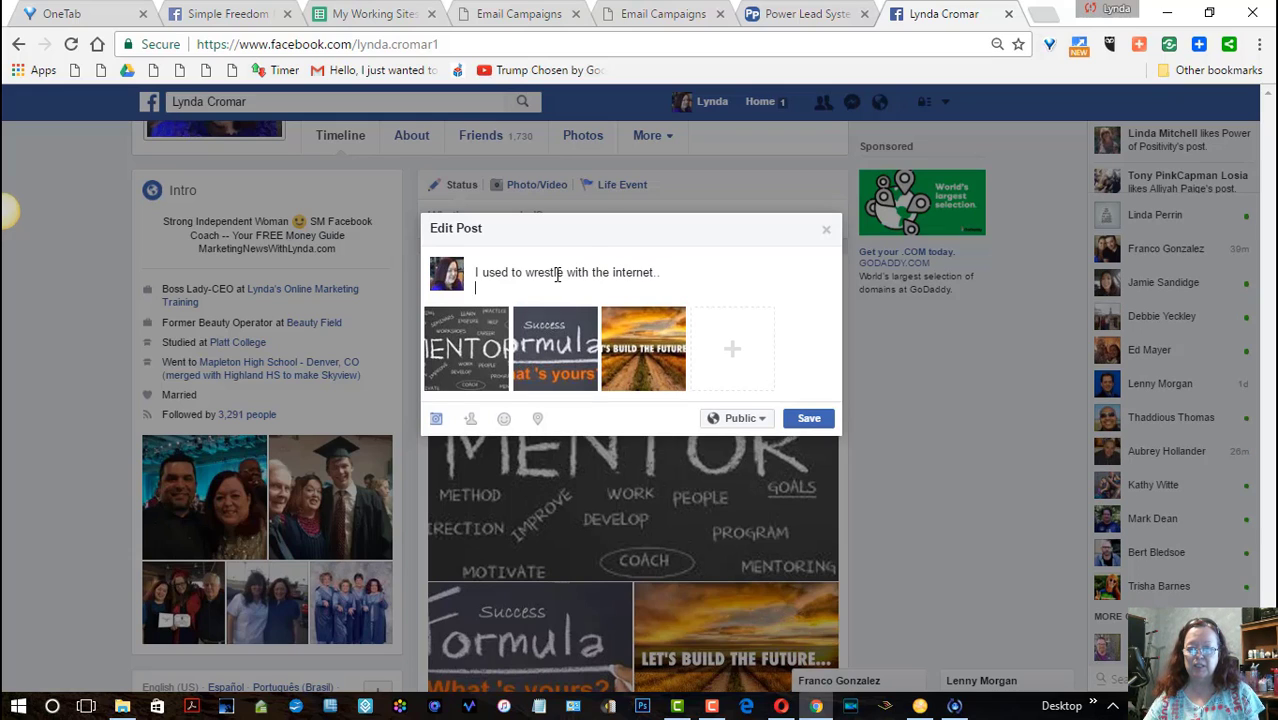
key(Return)
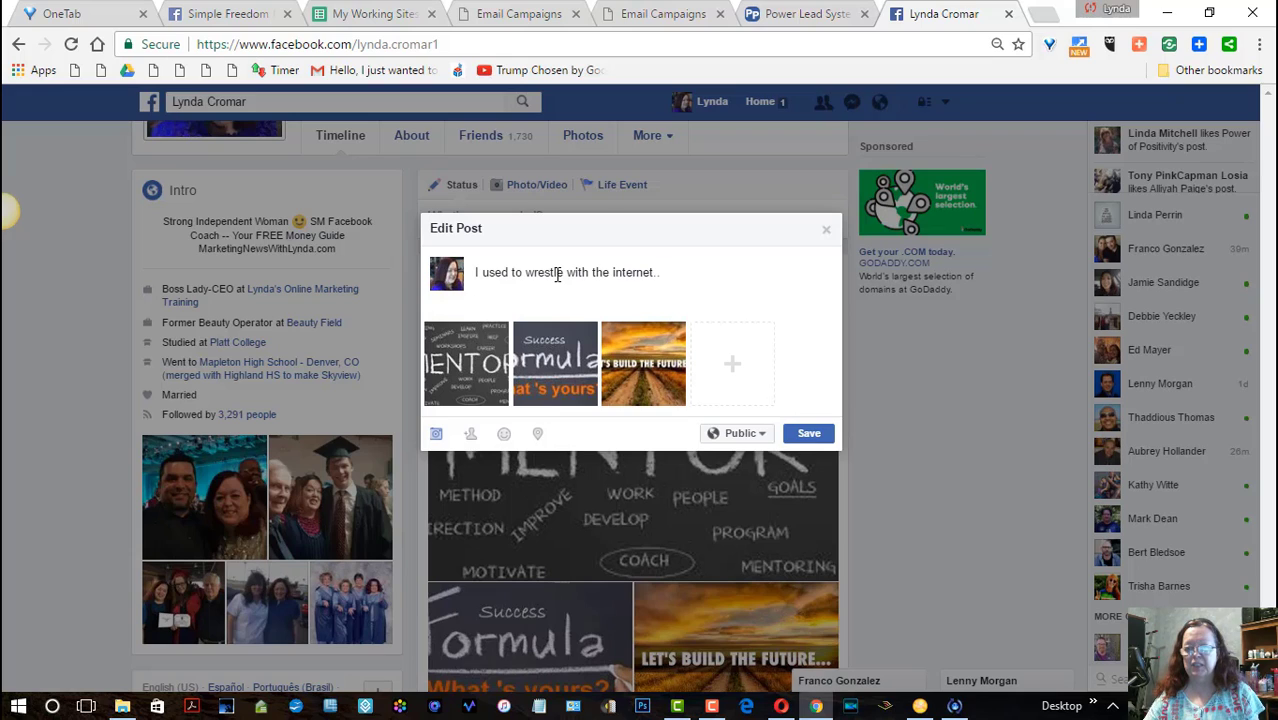
text(and I use)
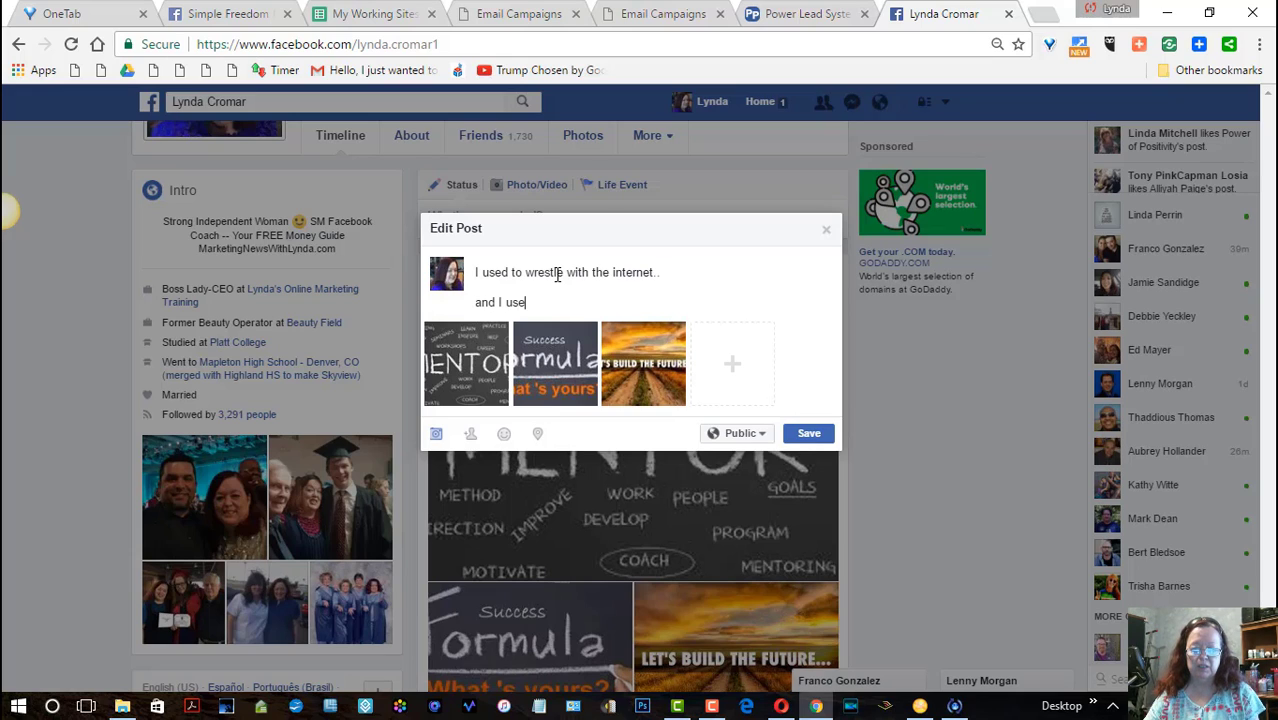
text(d to ju)
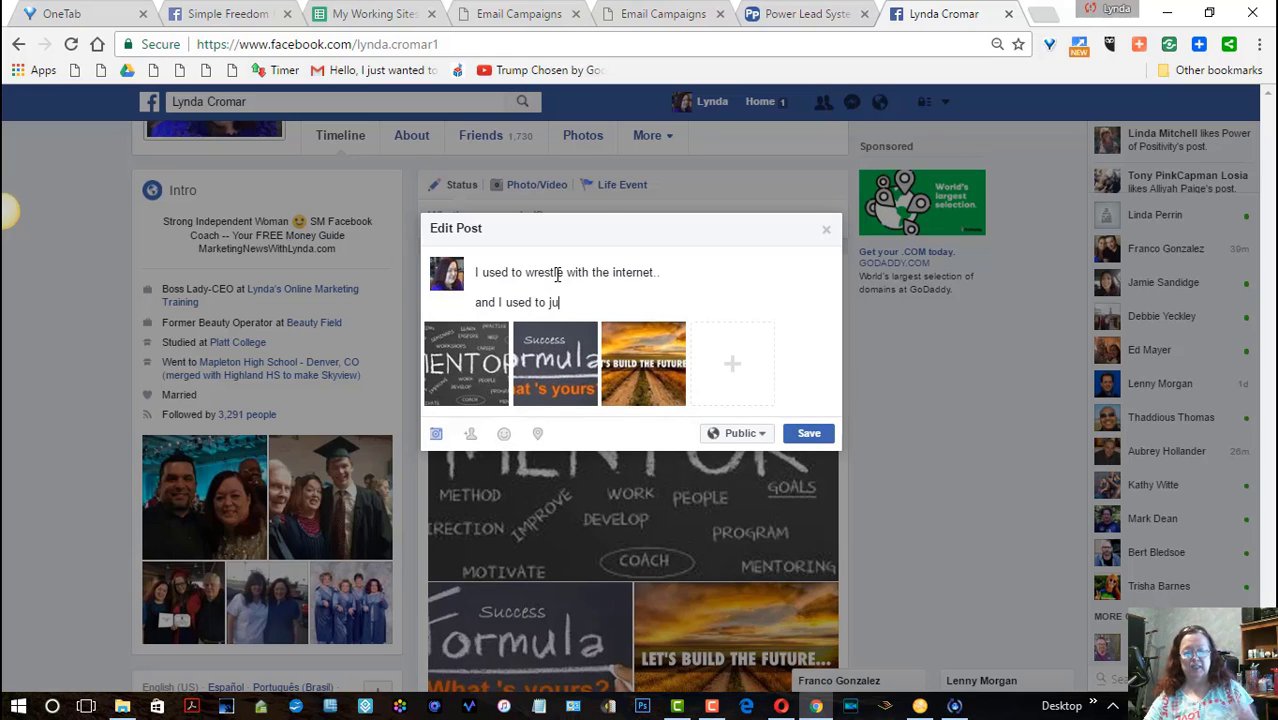
text(mp at )
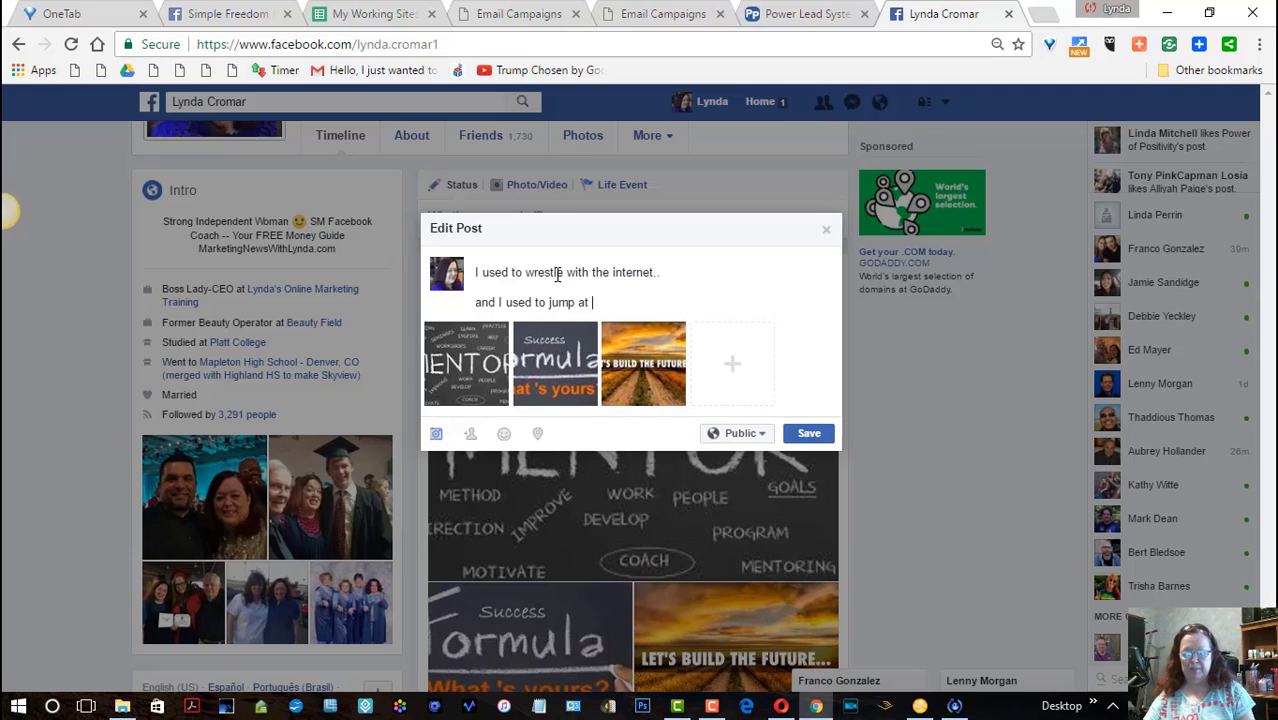
text(every )
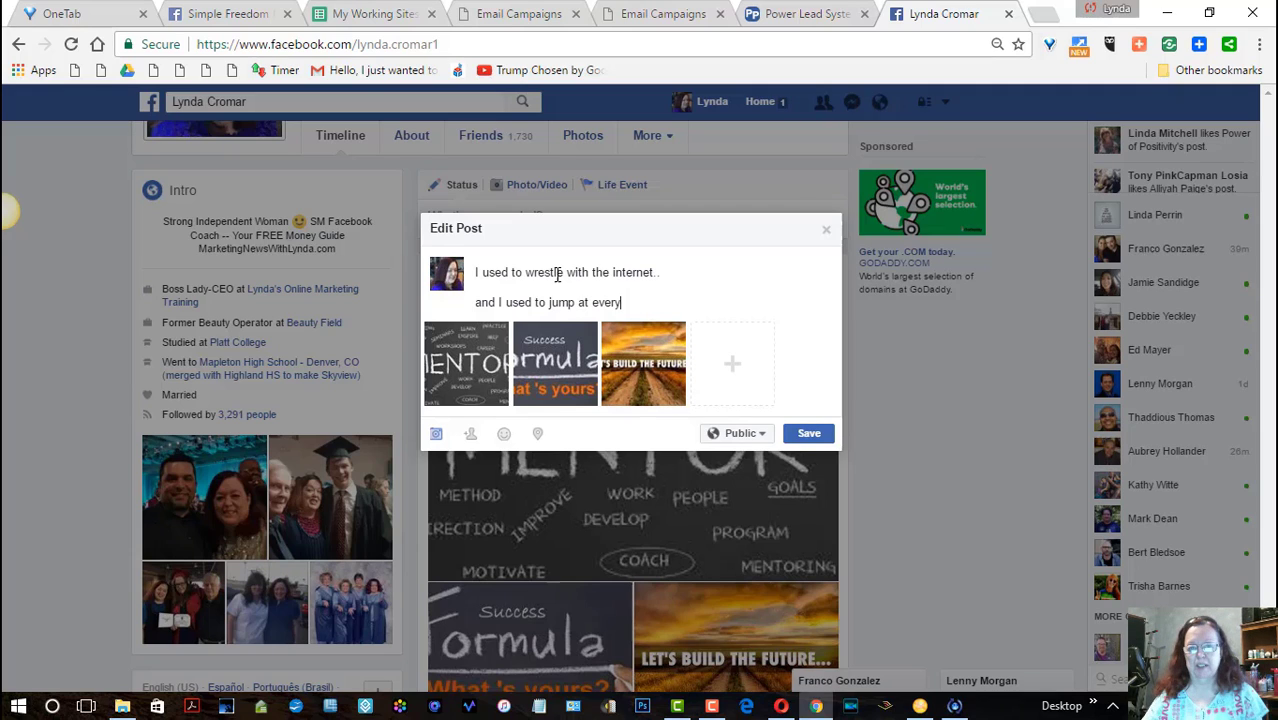
text(shinn)
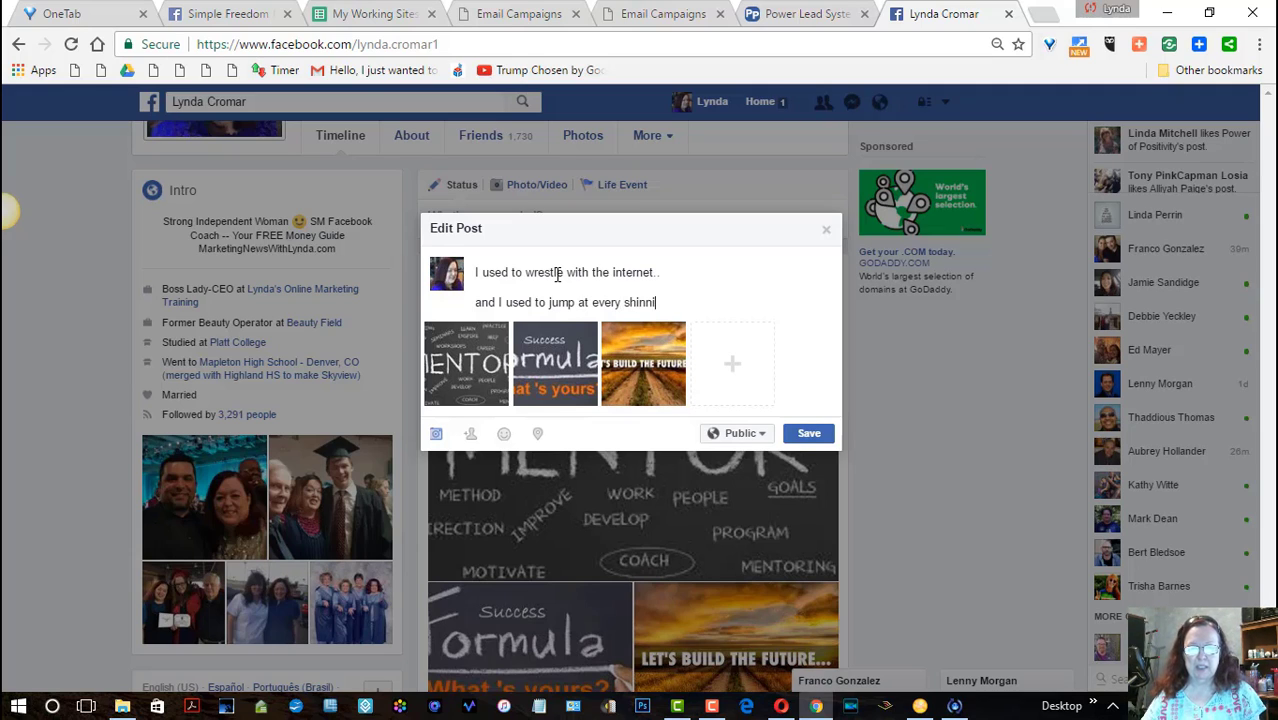
text(y thing..)
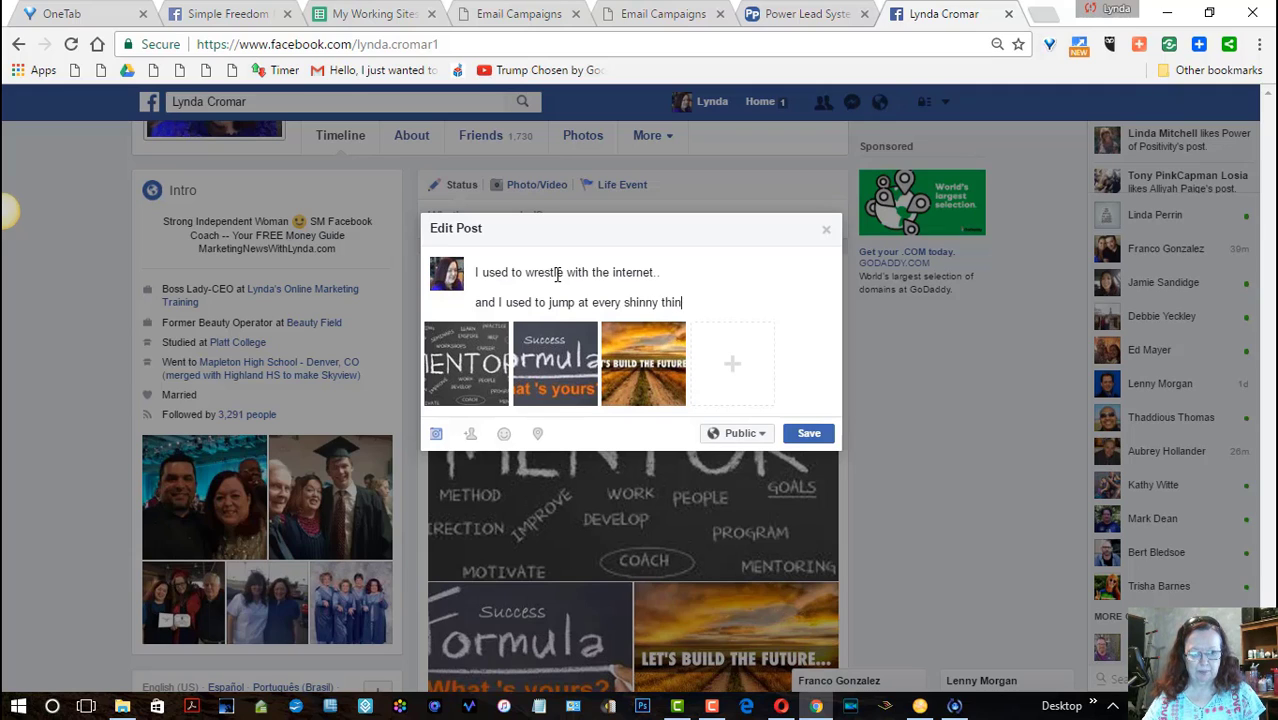
key(Return)
text(U)
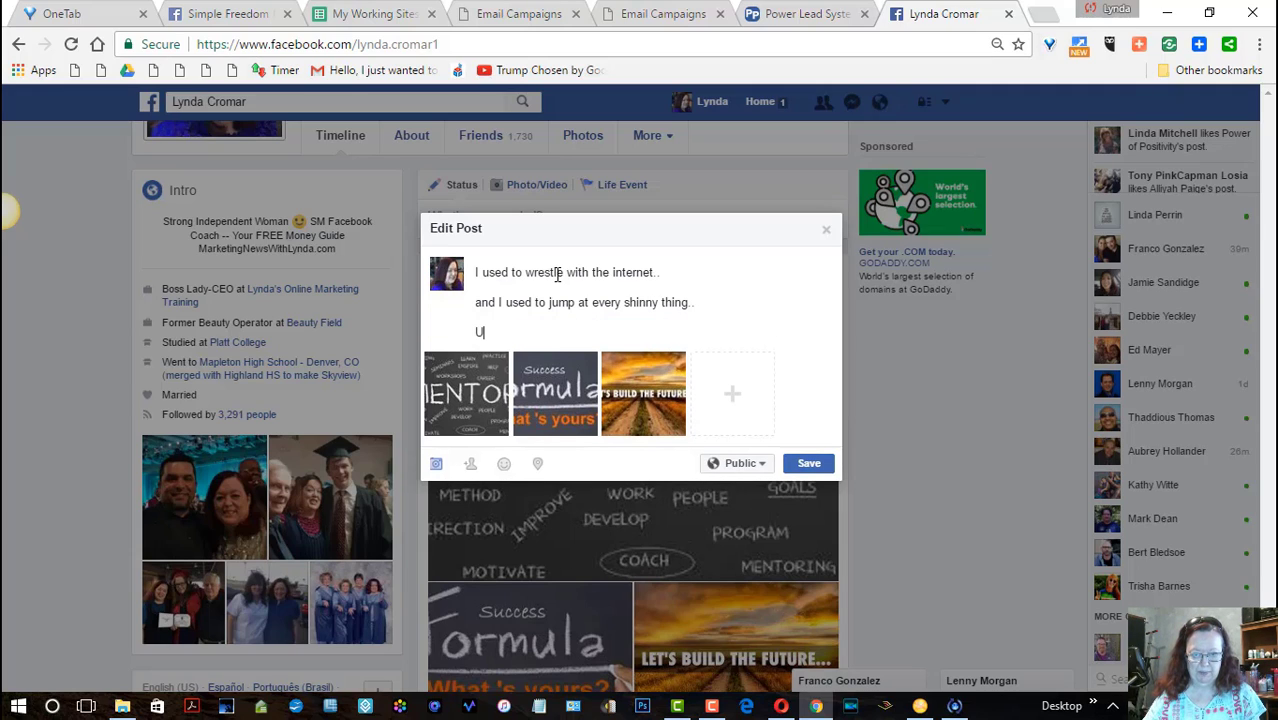
text(ntil I )
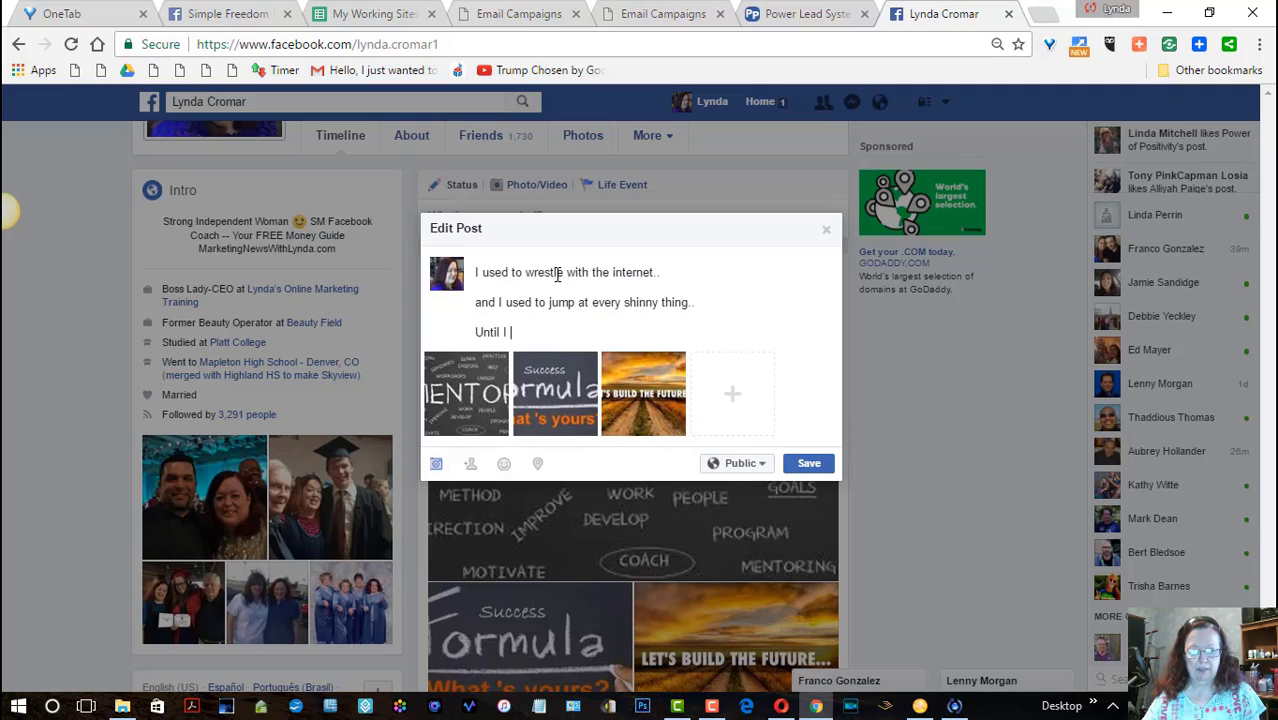
text(found this)
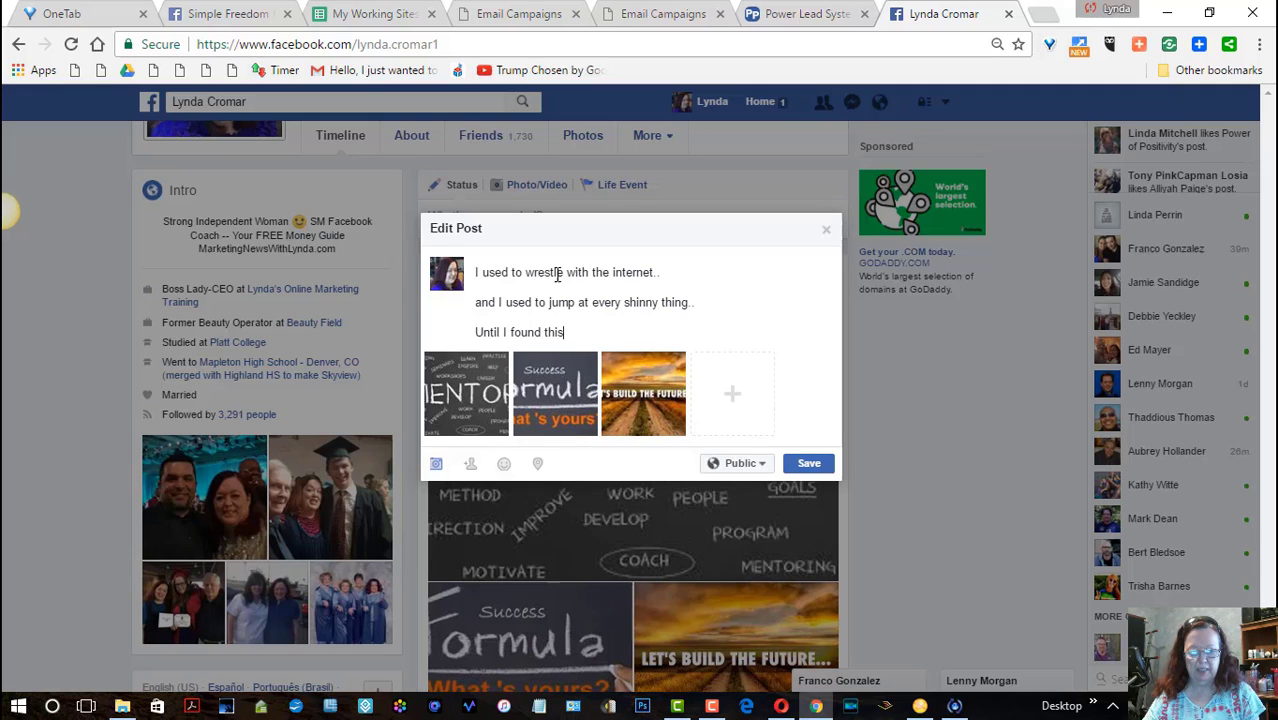
text( mentor..)
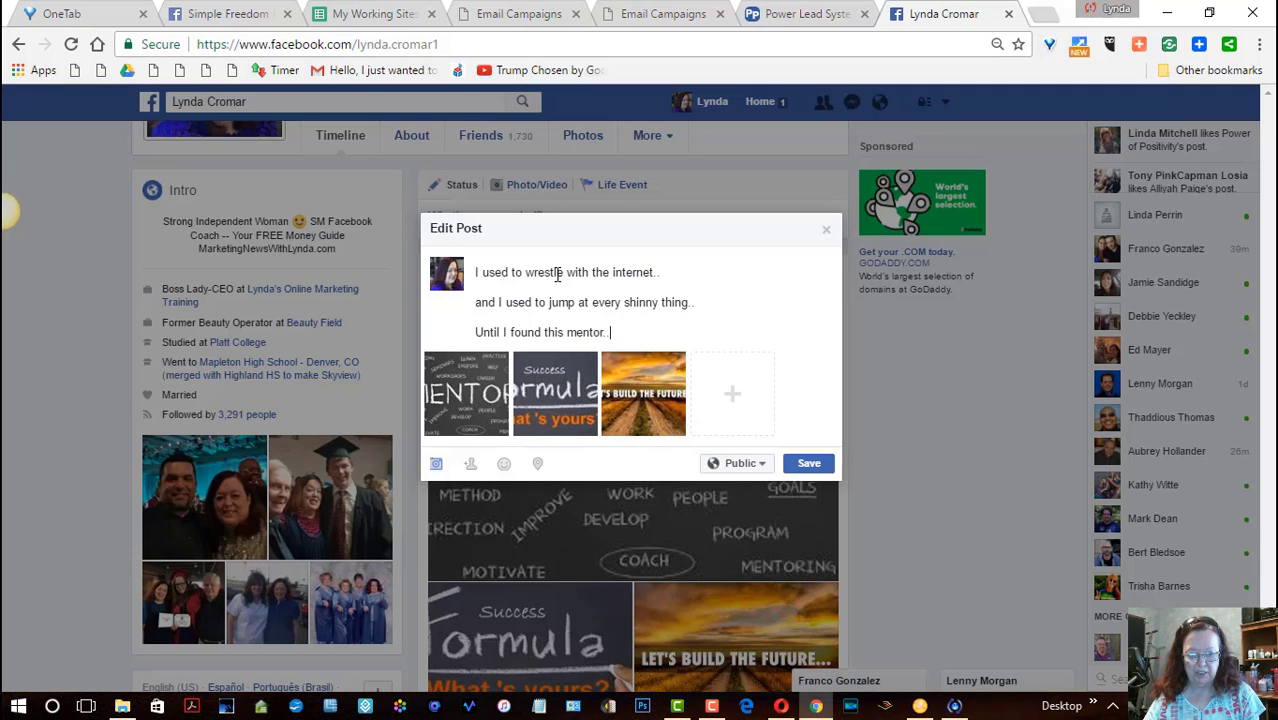
key(Return)
text(And )
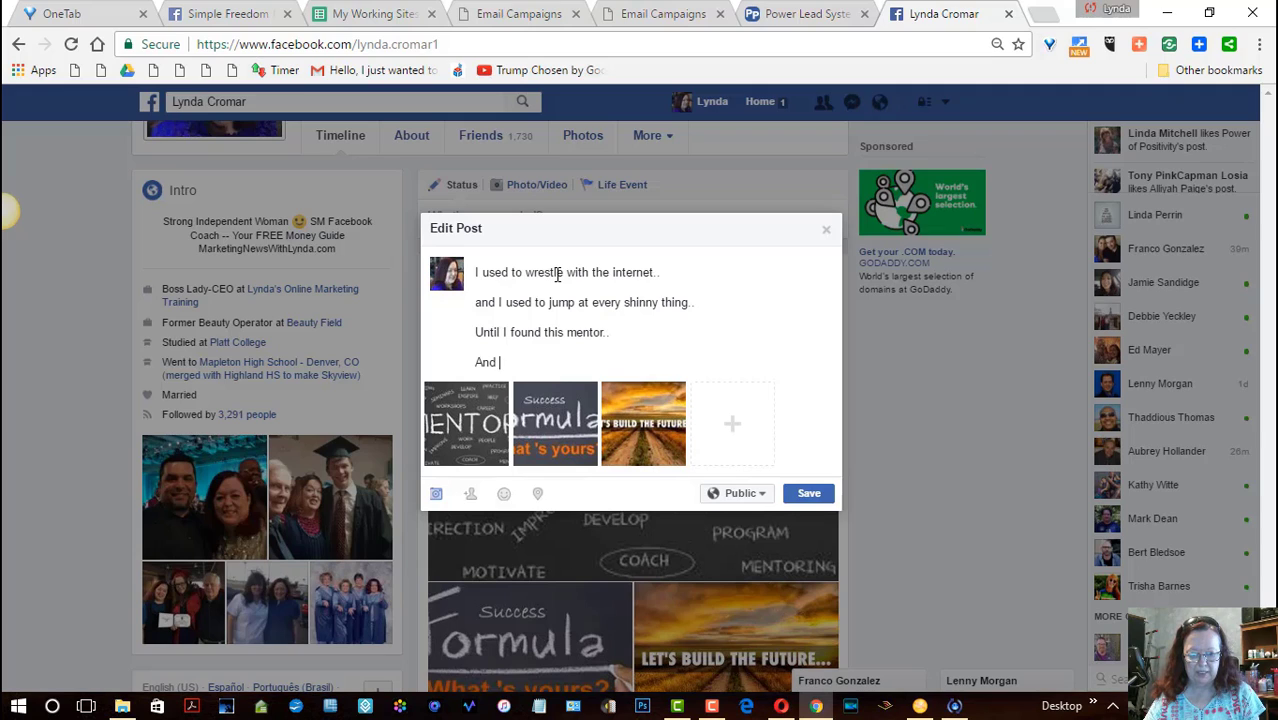
text(tonight I am sharing)
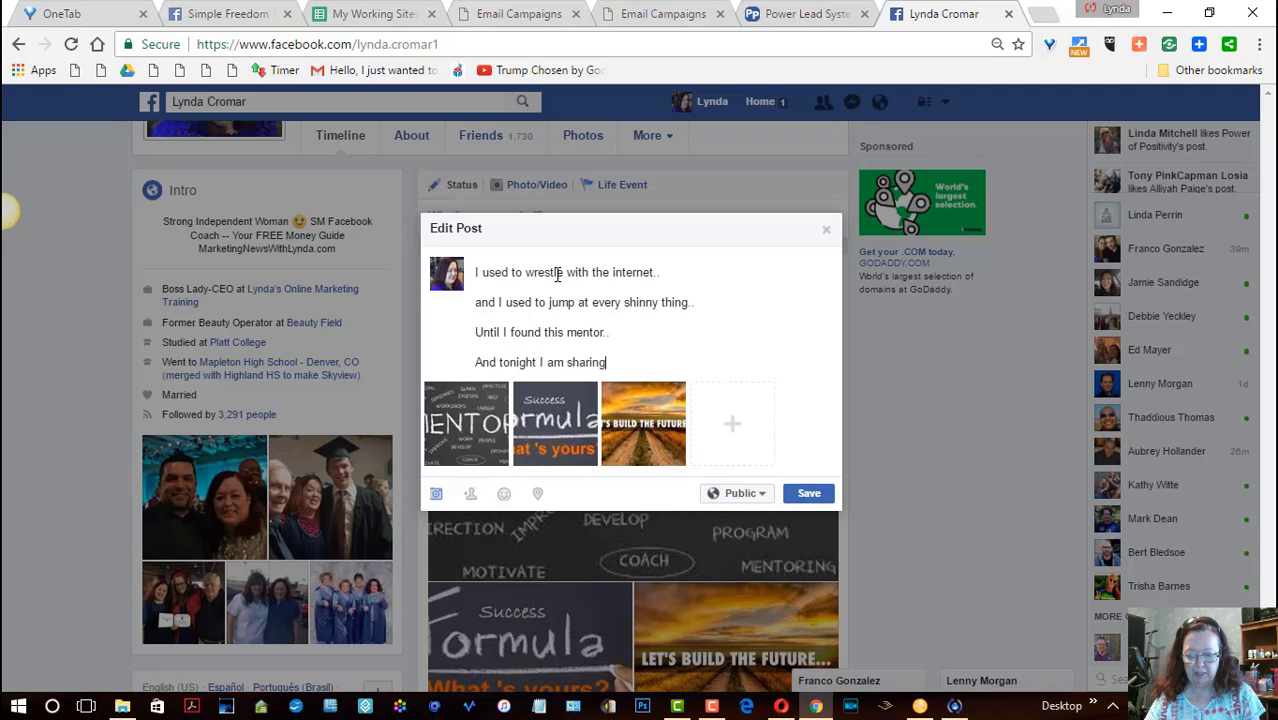
text( him with)
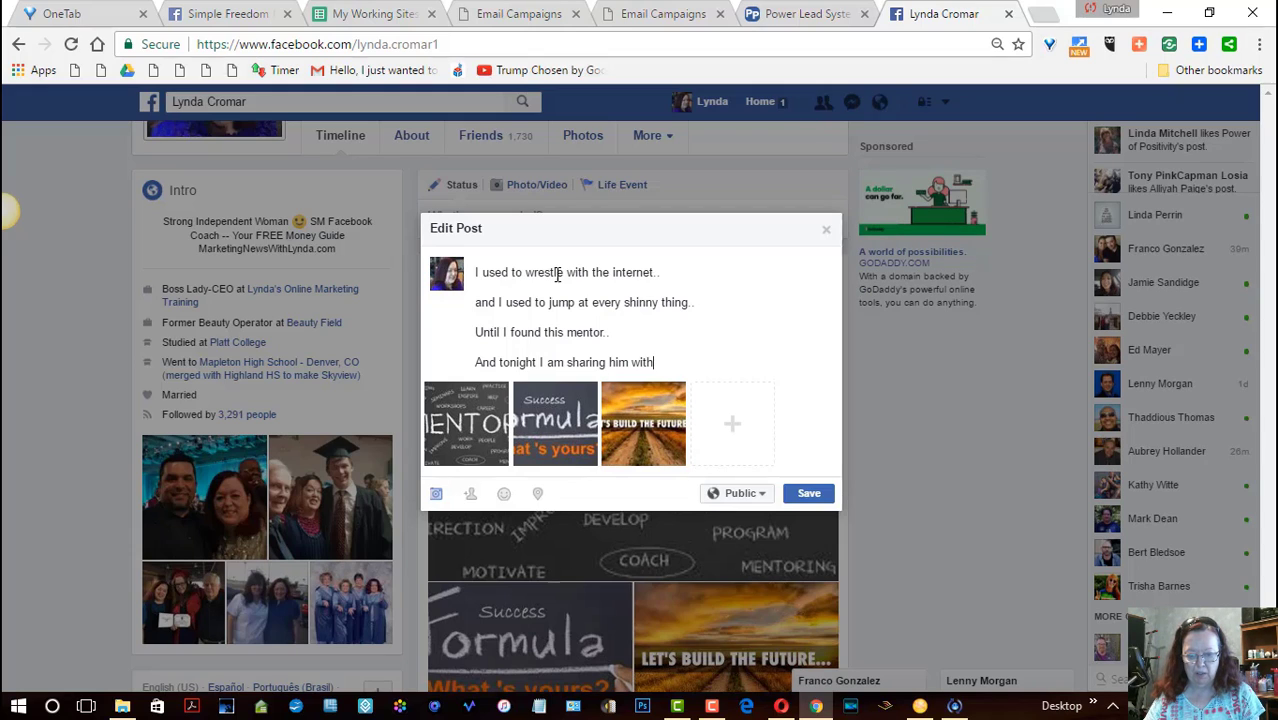
text( you)
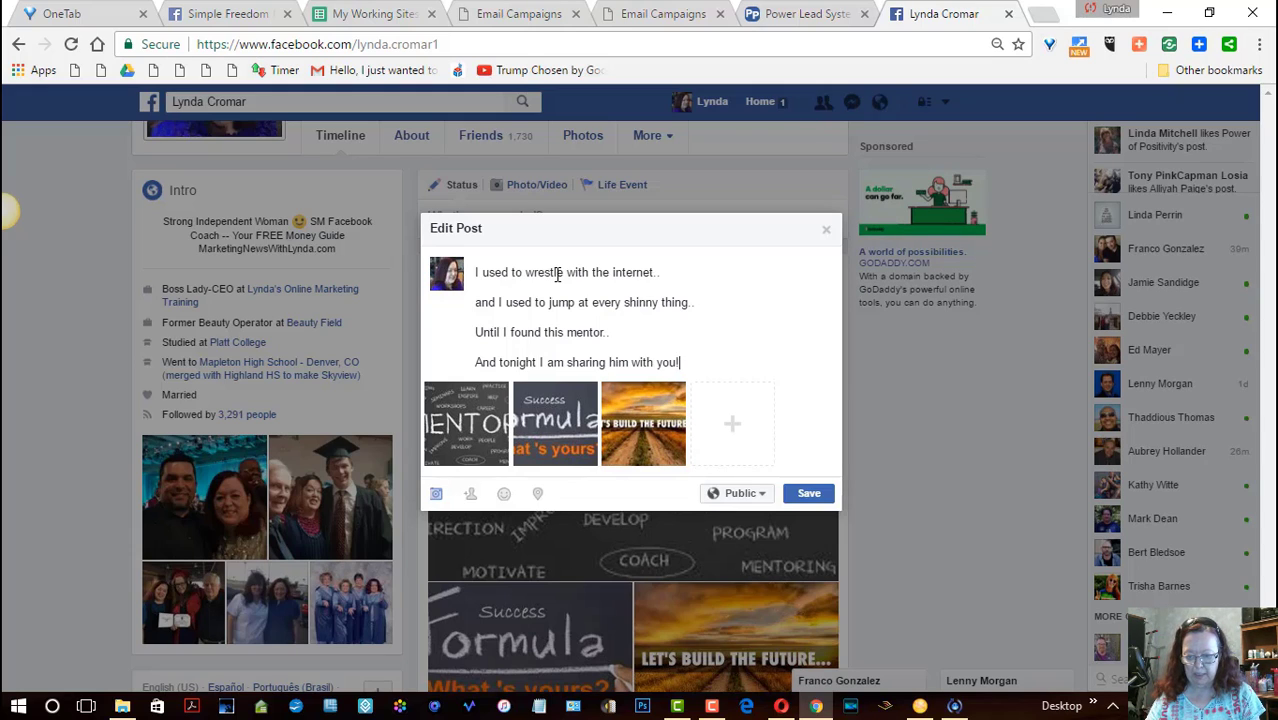
text(!)
key(Return)
key(Return)
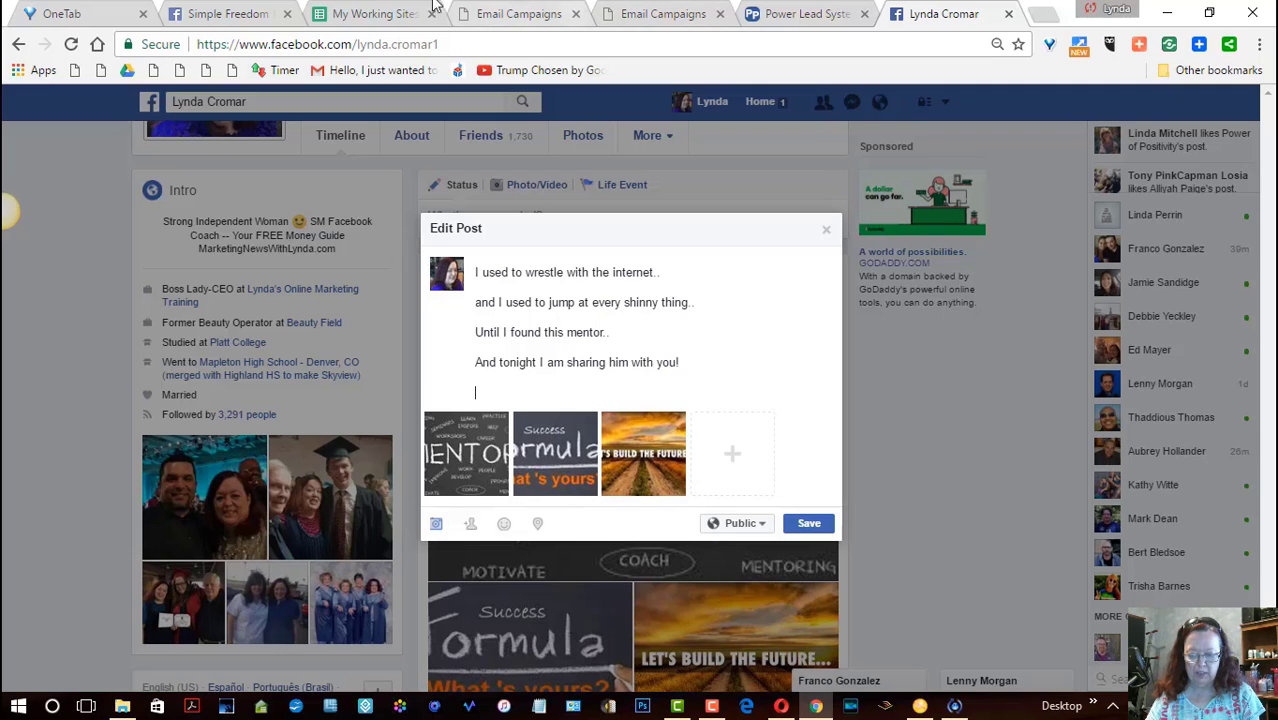
Step: Copy the Thur Training Funnel URL from cell C14 of the All URL Links sheet
click(328, 16)
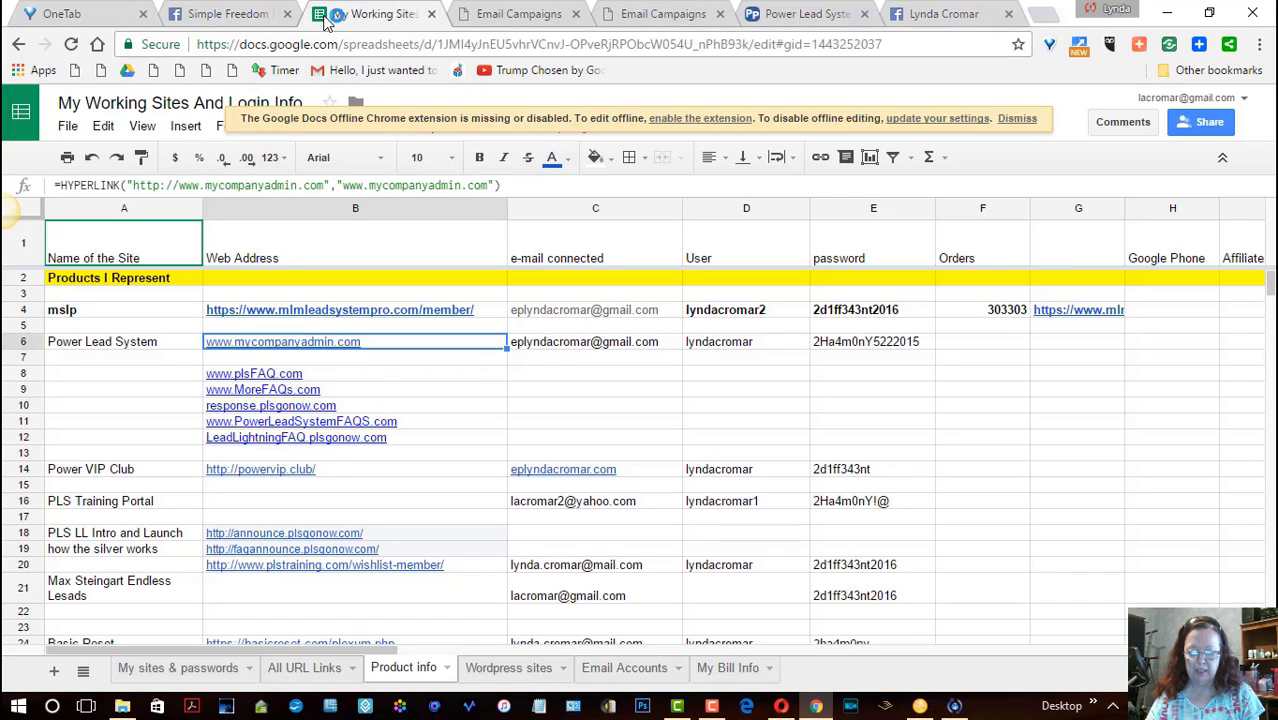
click(302, 667)
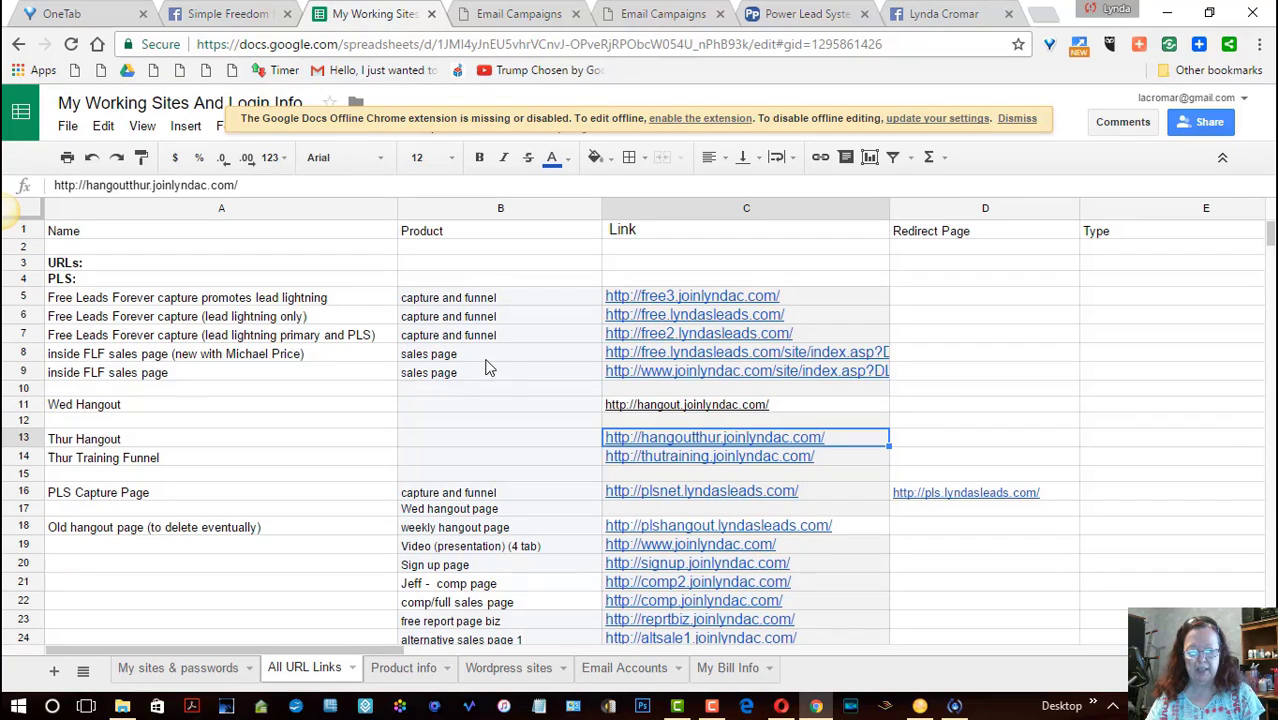
click(673, 461)
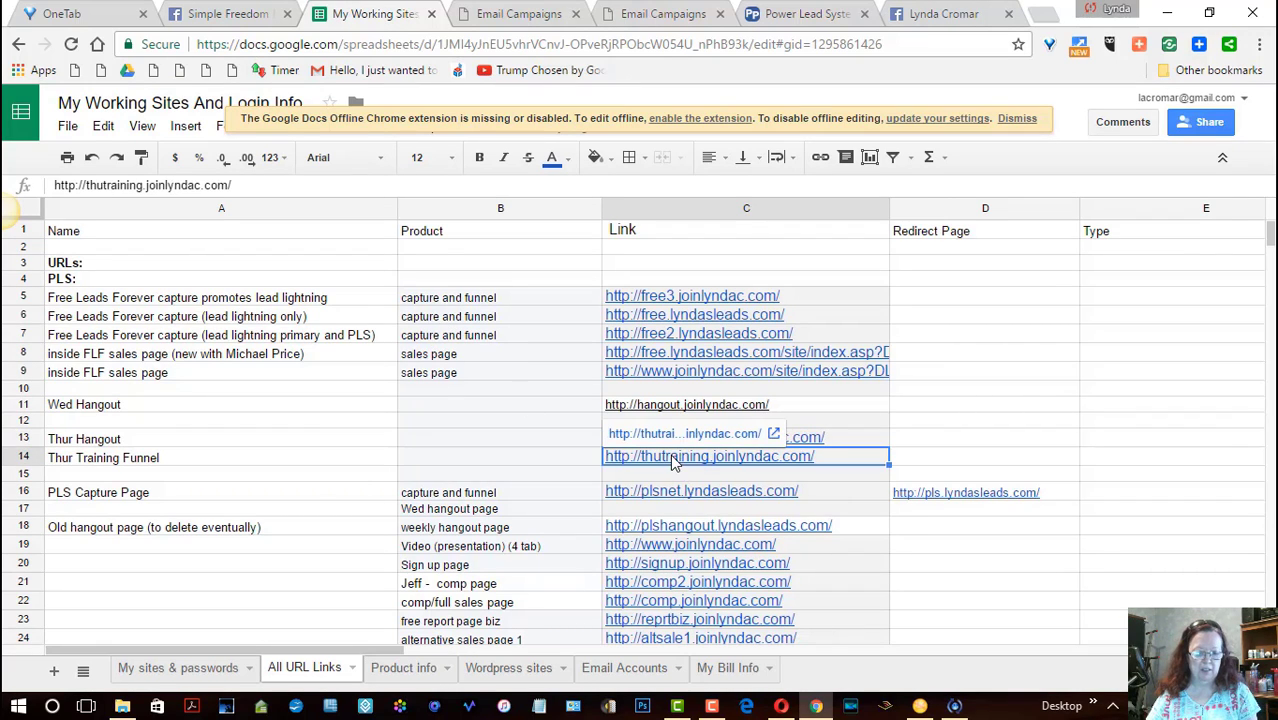
drag(238, 188, 45, 188)
key(ctrl+c)
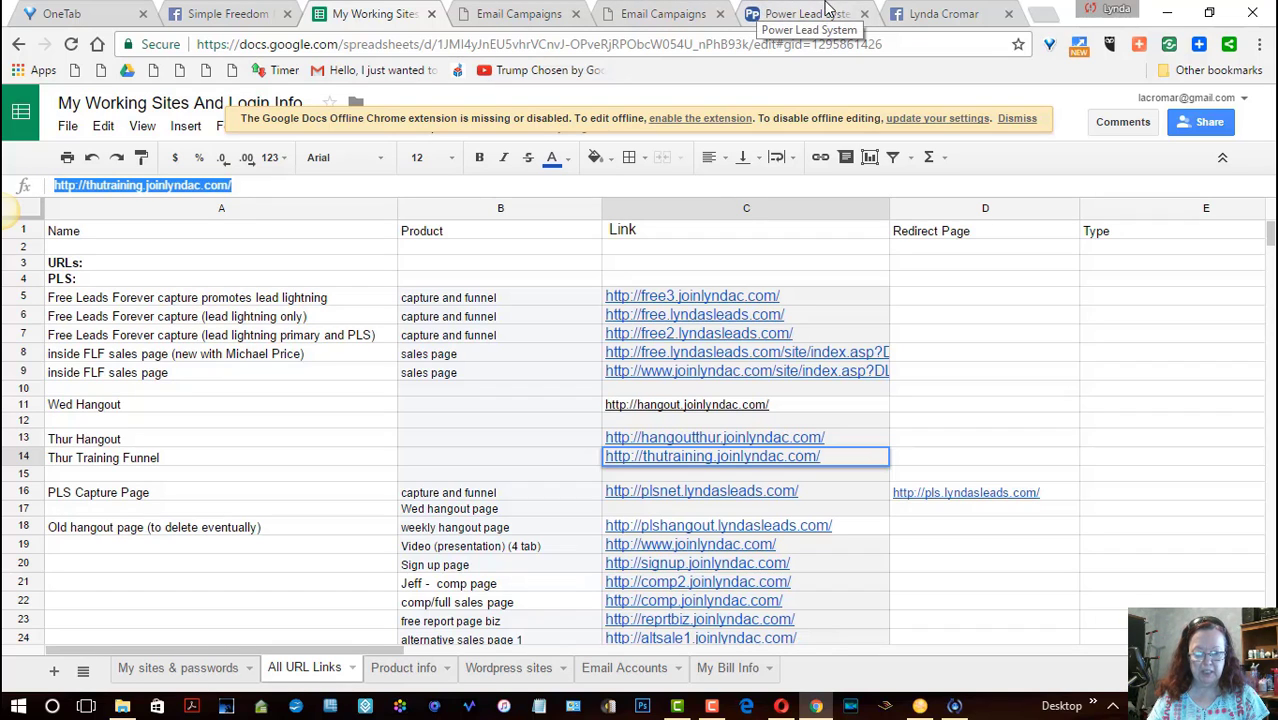
click(913, 17)
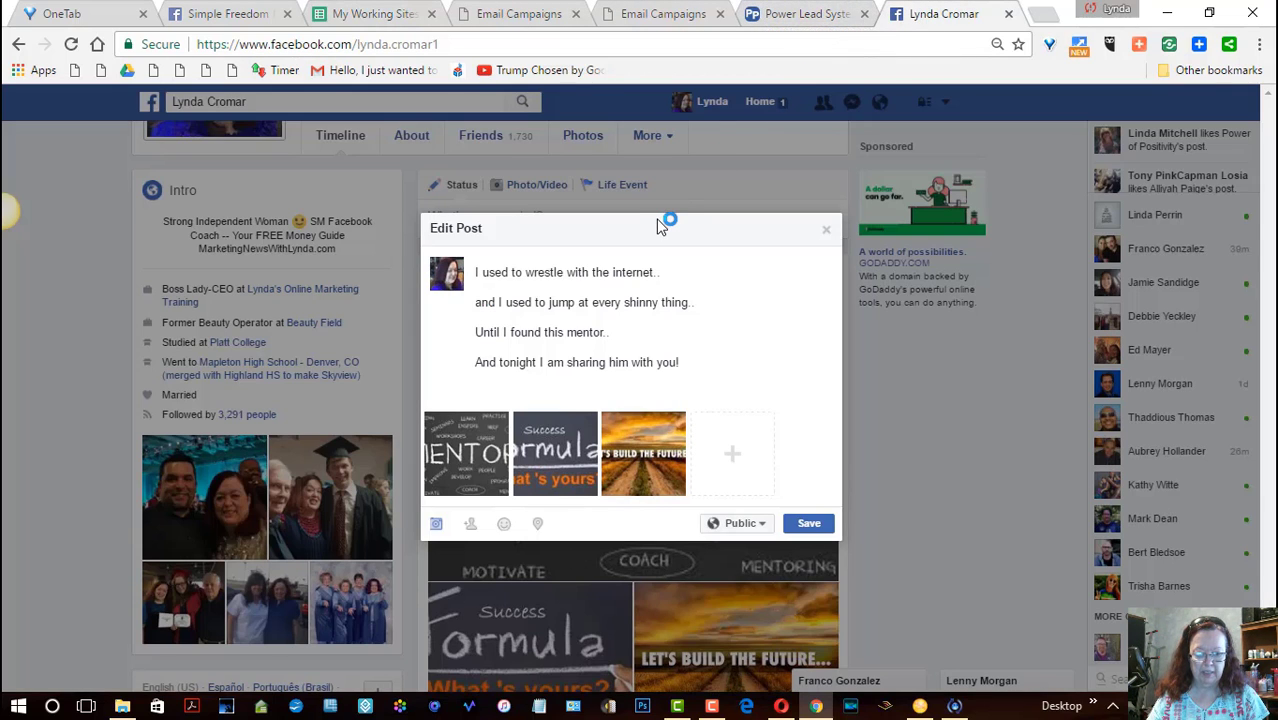
Step: Paste the training link, then add 'If you are tired of guessing and failing..' and 'This free training is the answer..'
key(ctrl+v)
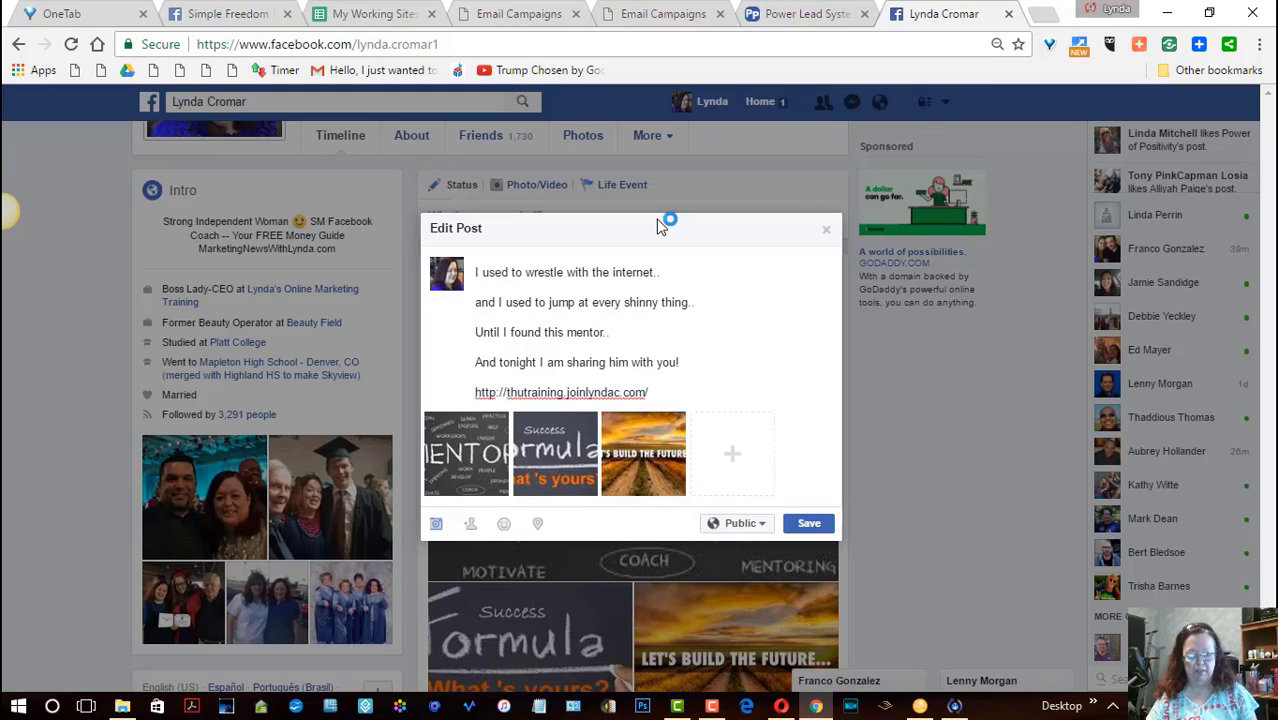
key(Return)
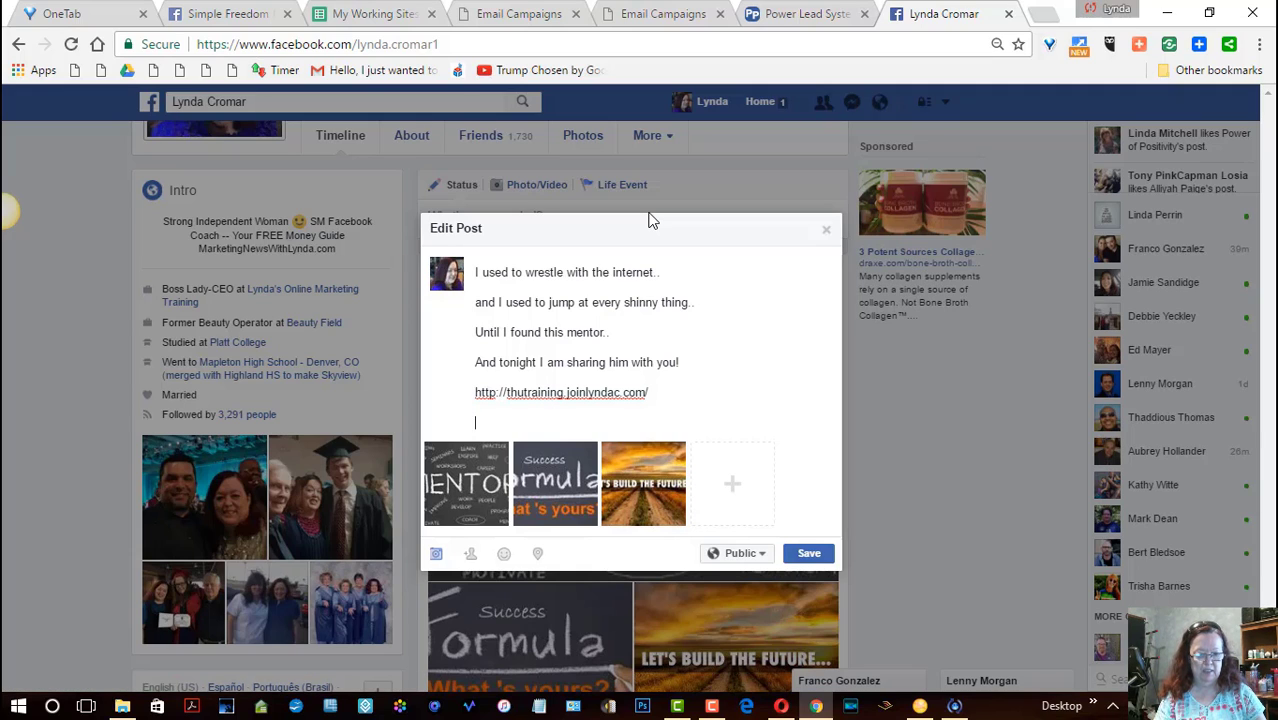
text(If y)
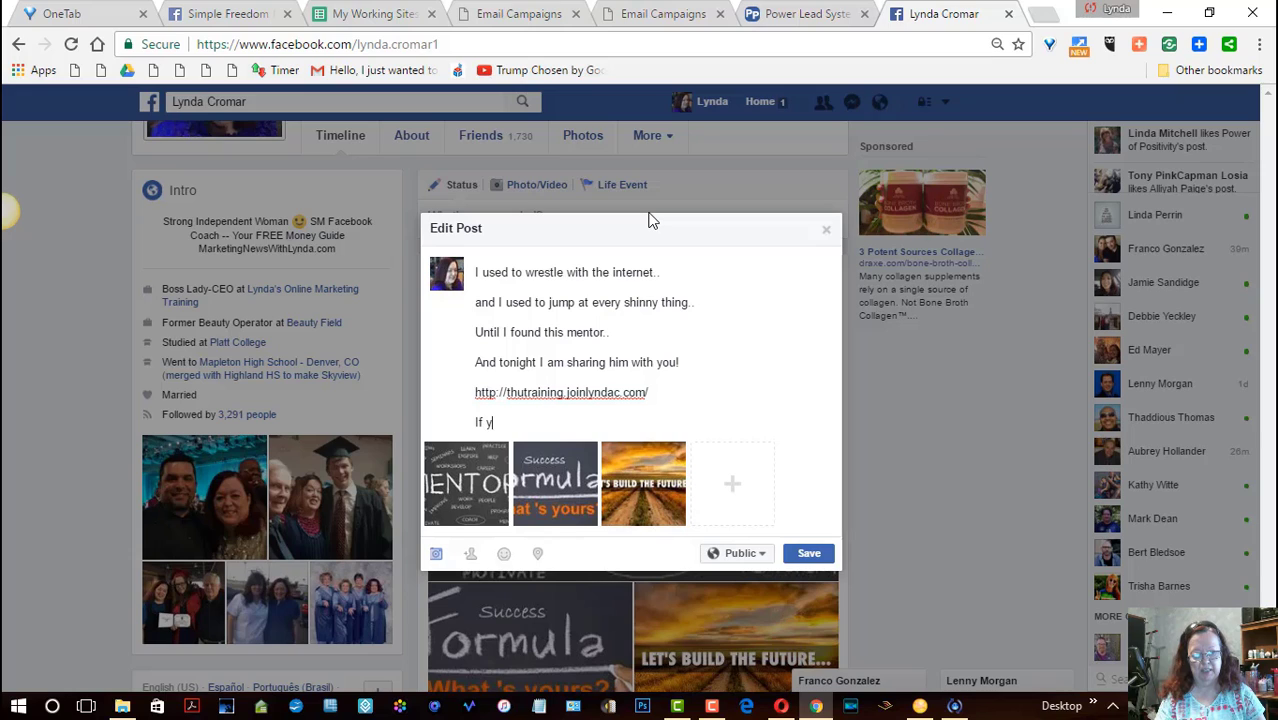
text(ou are tire)
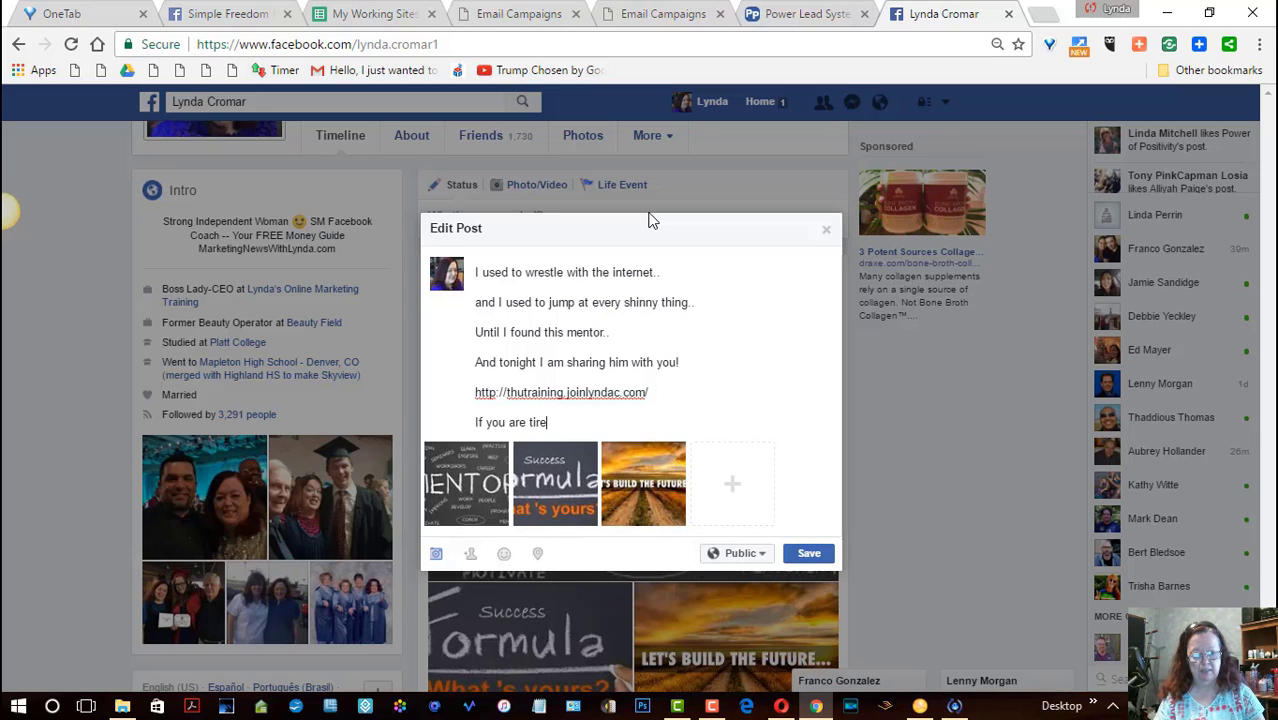
text(d of gues)
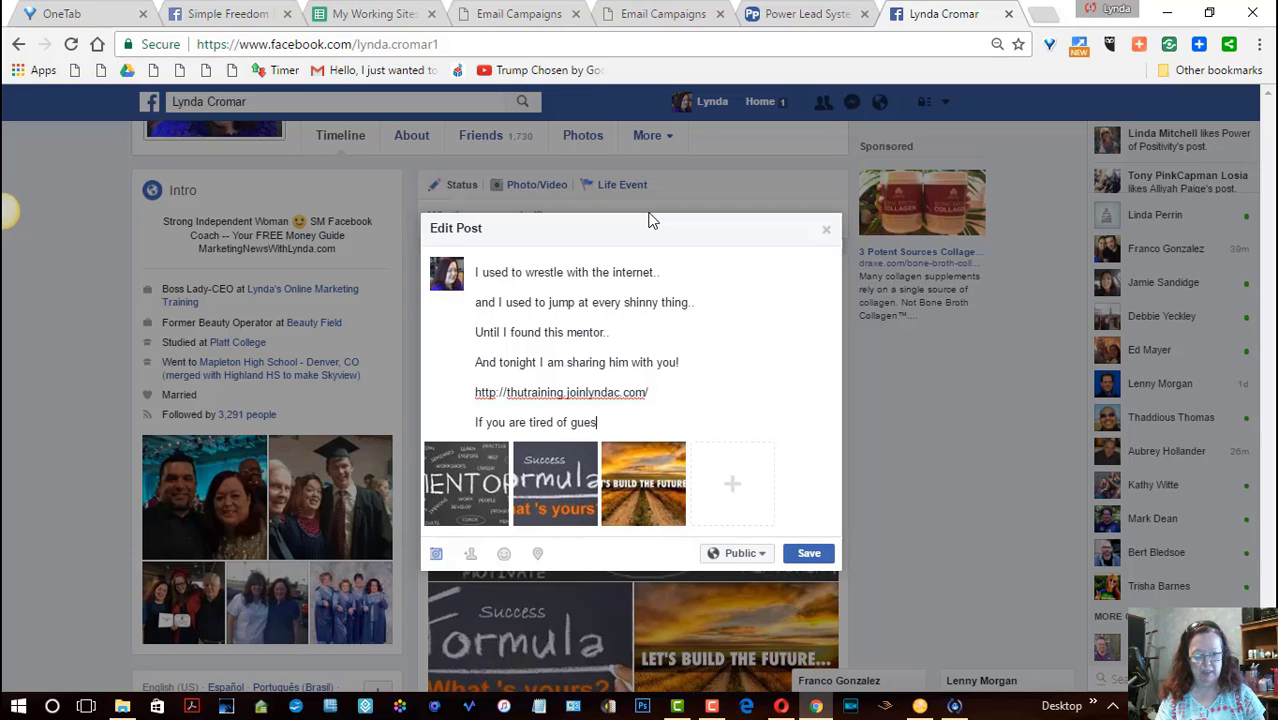
text(sing and fai)
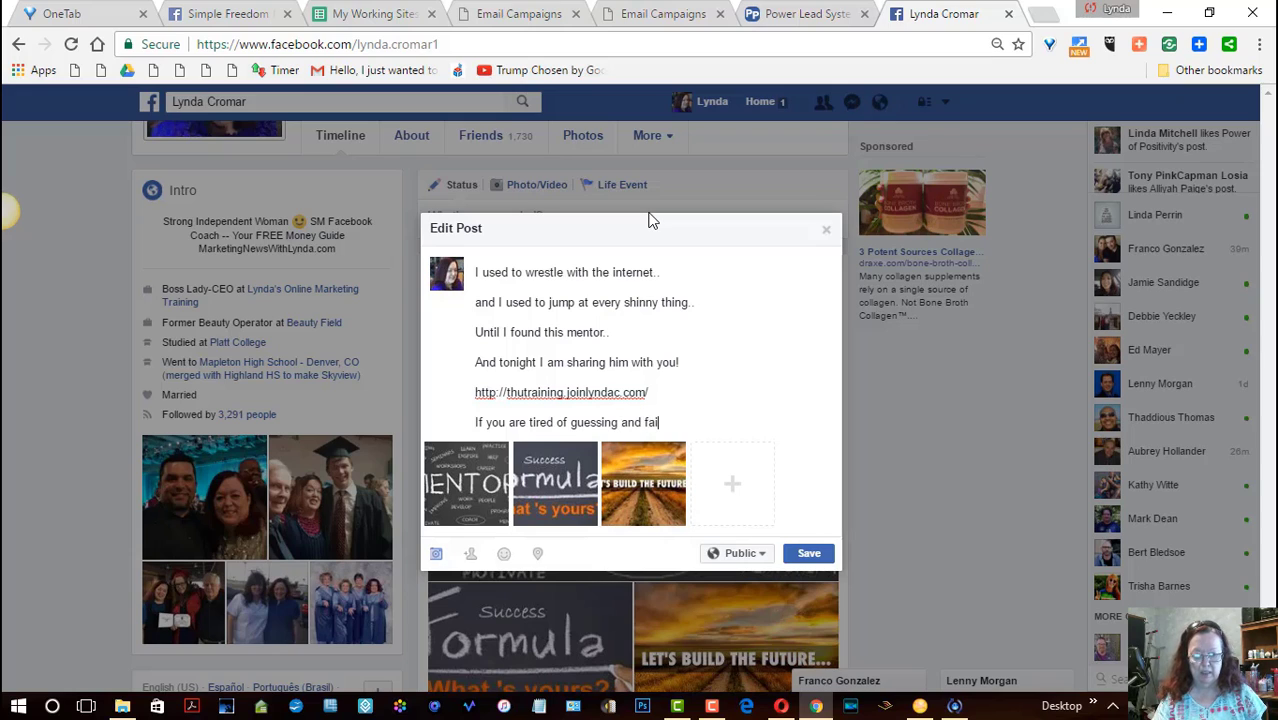
text(ling..)
key(Return)
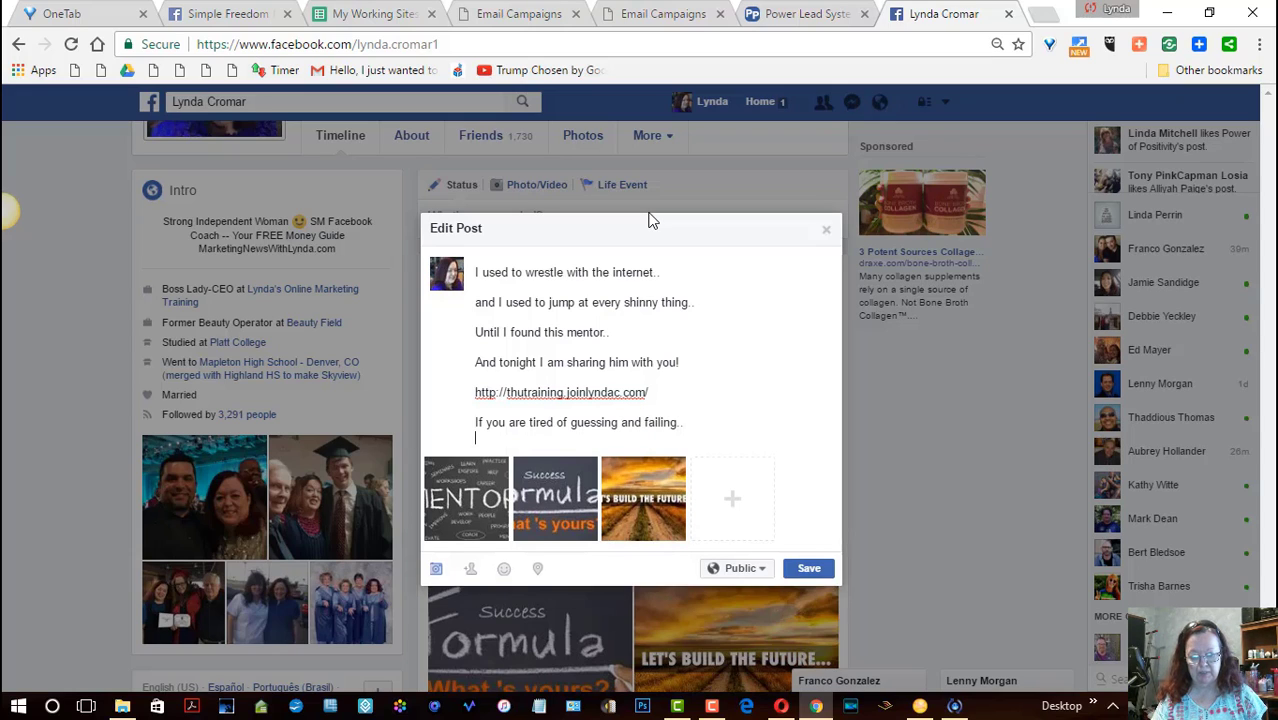
text(This f)
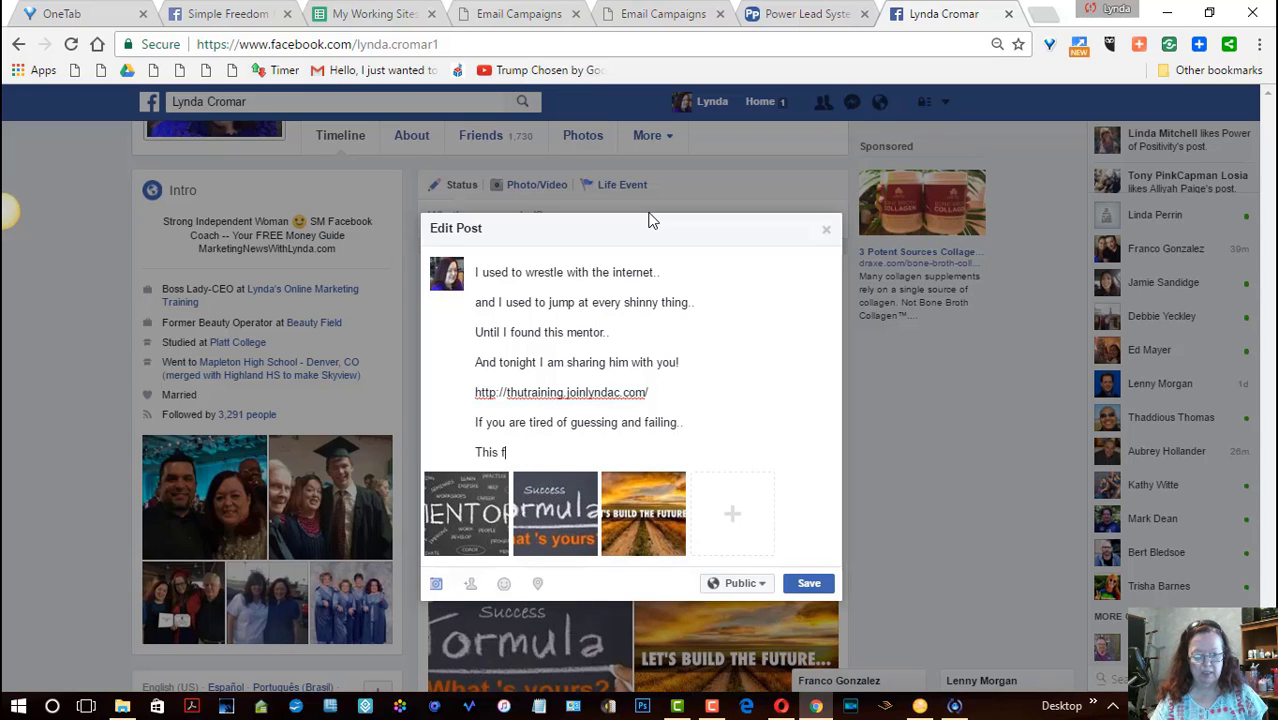
text(ree trai)
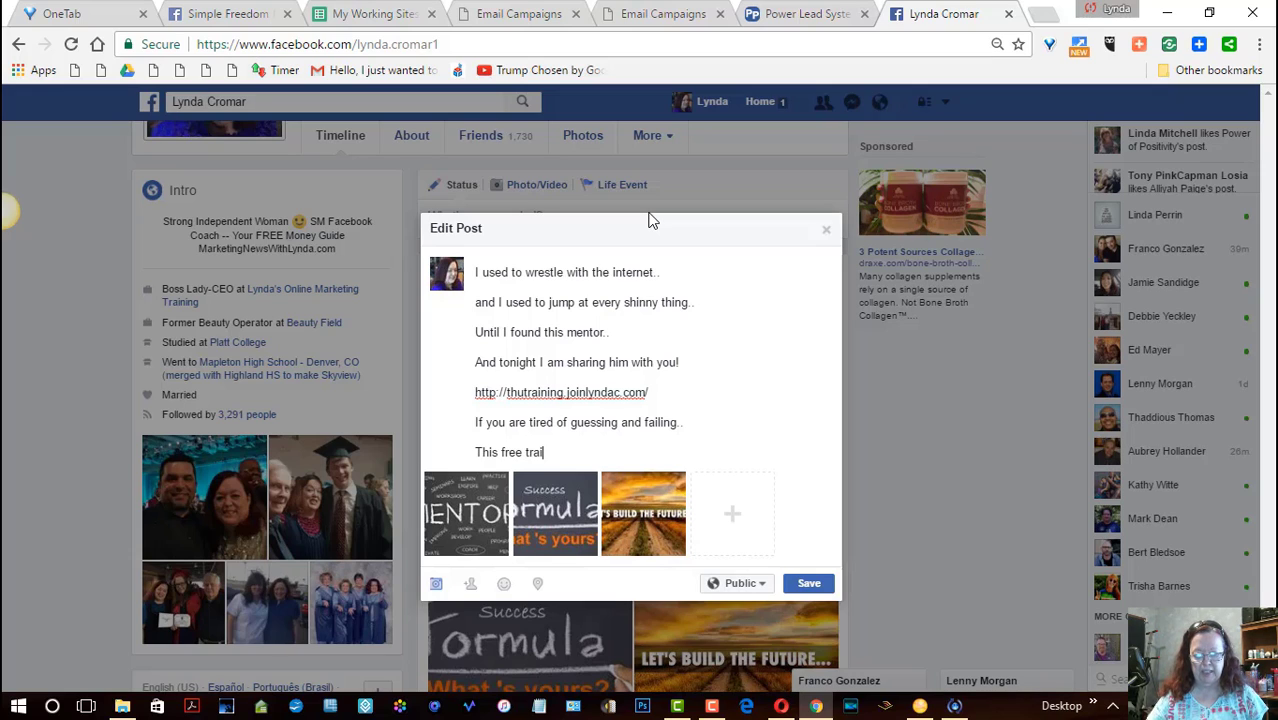
text(ning is the a)
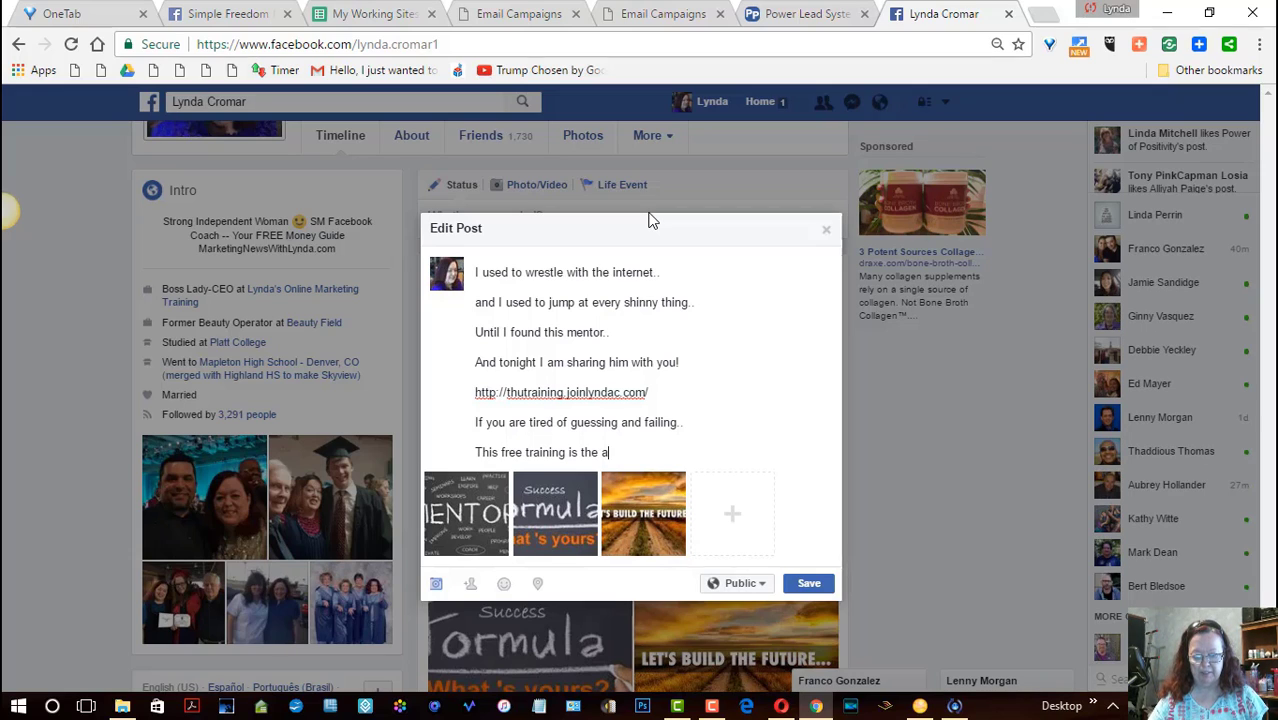
text(nswer..)
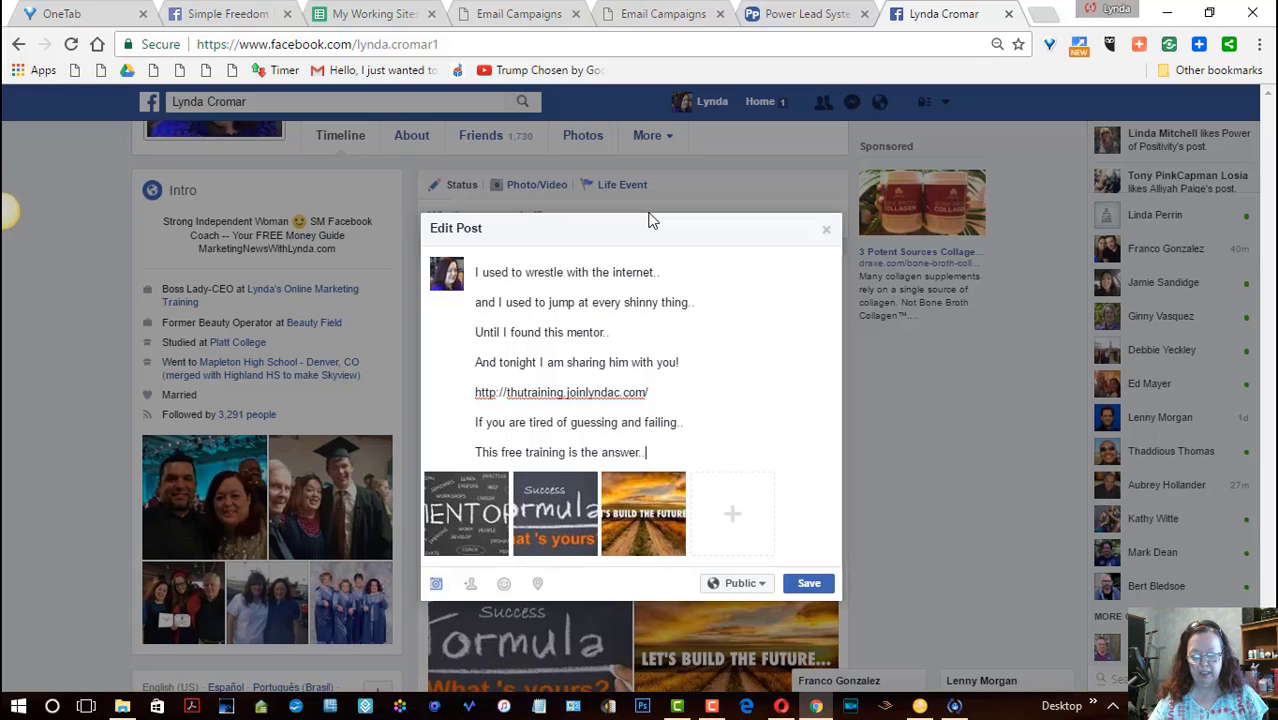
key(Return)
Step: Add 'Don't worry' and 'The admission is only your good e-mail!', then paste the link again
text(Don)
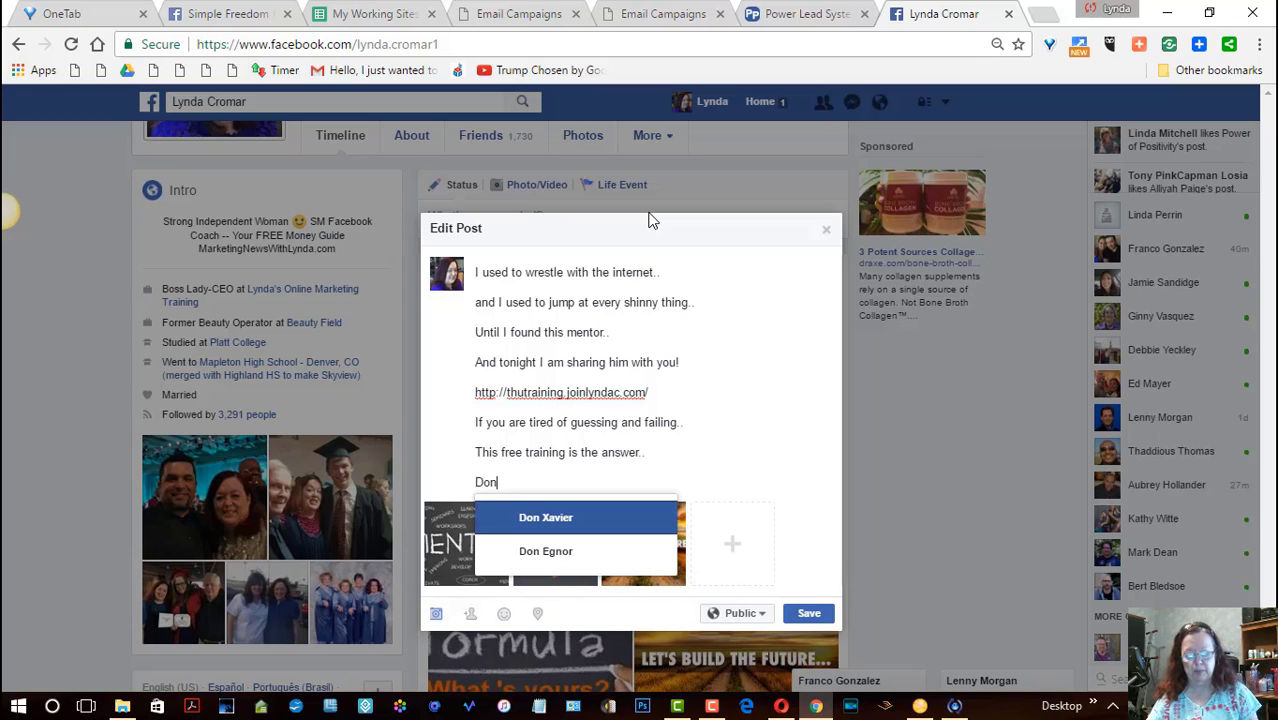
text('t wo)
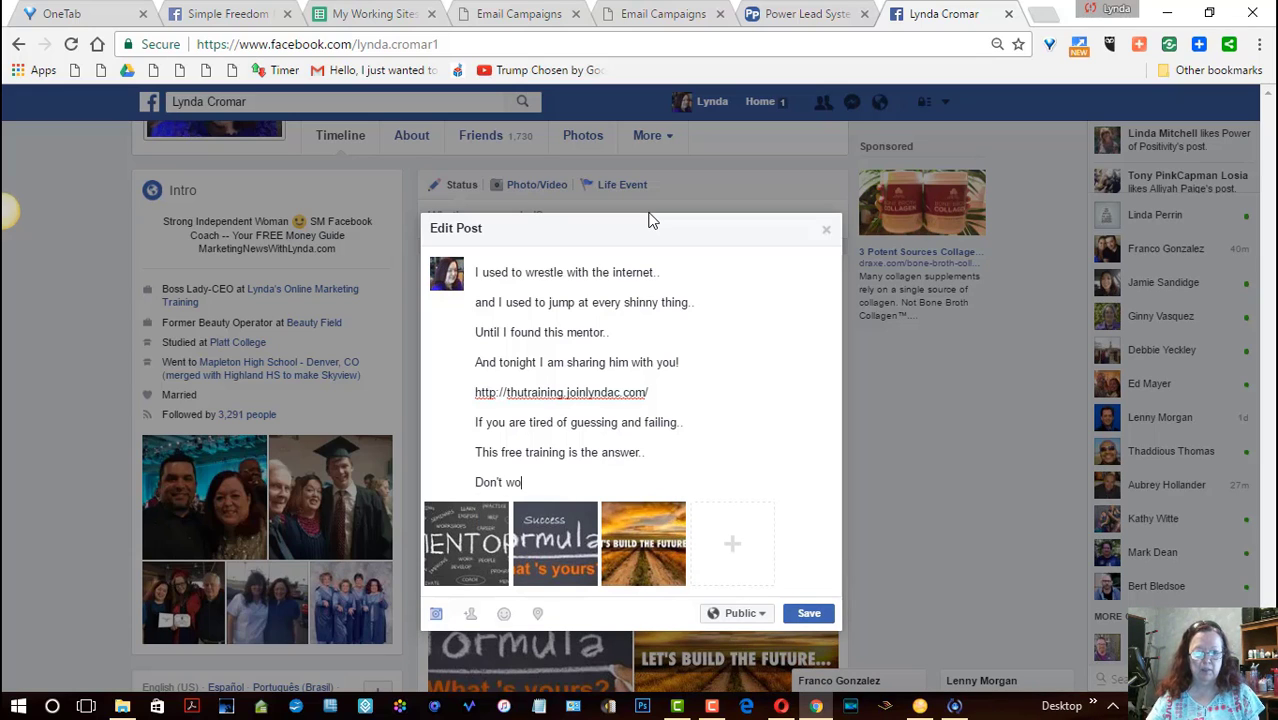
text(rry)
key(Return)
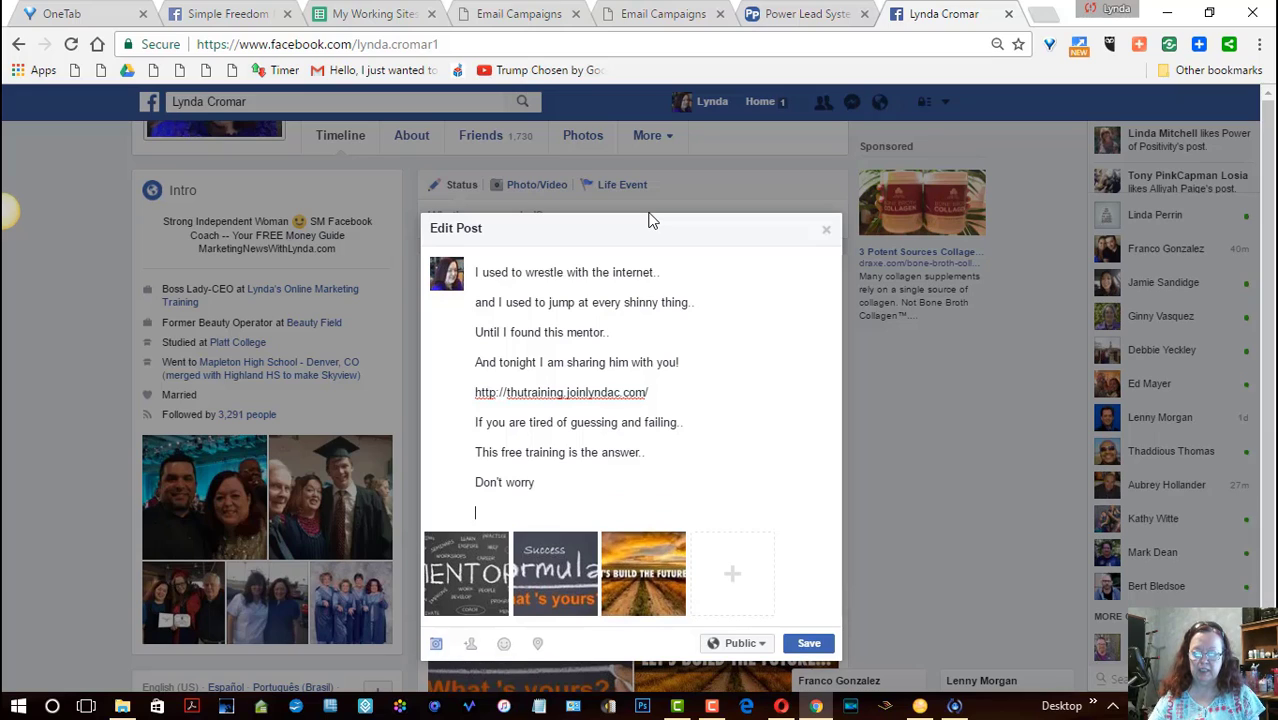
text(The adm)
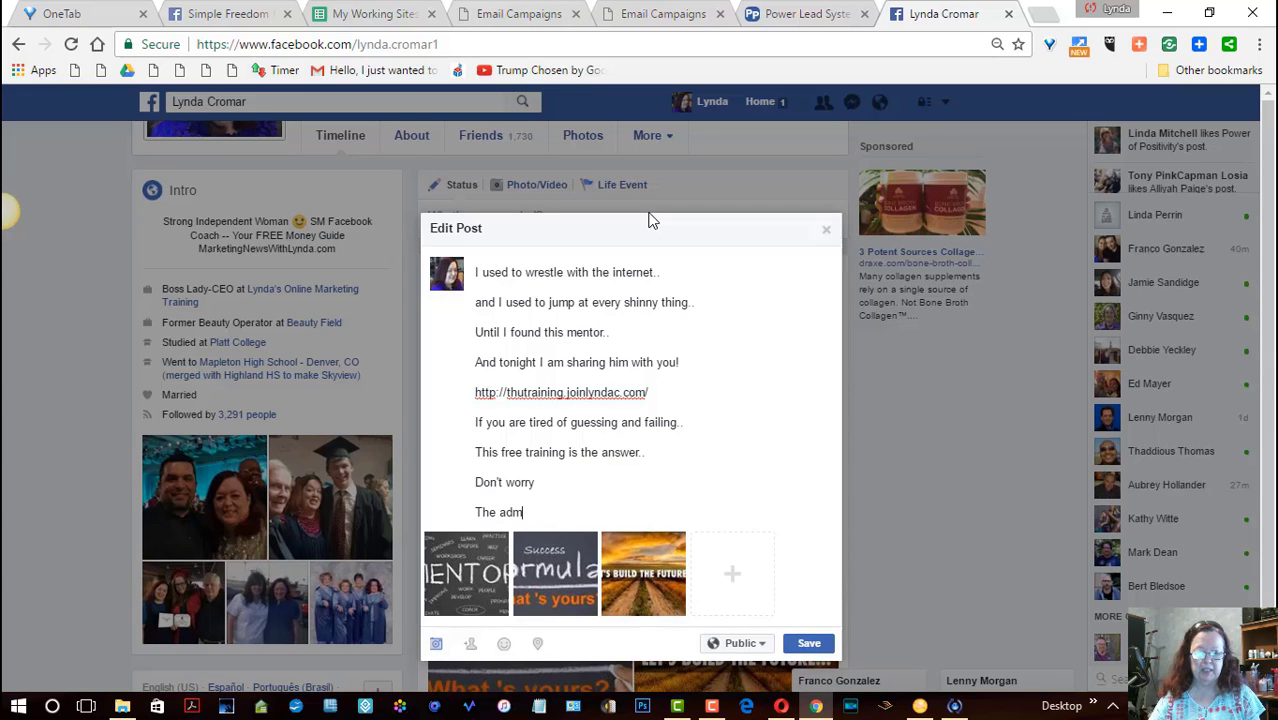
text(ission is )
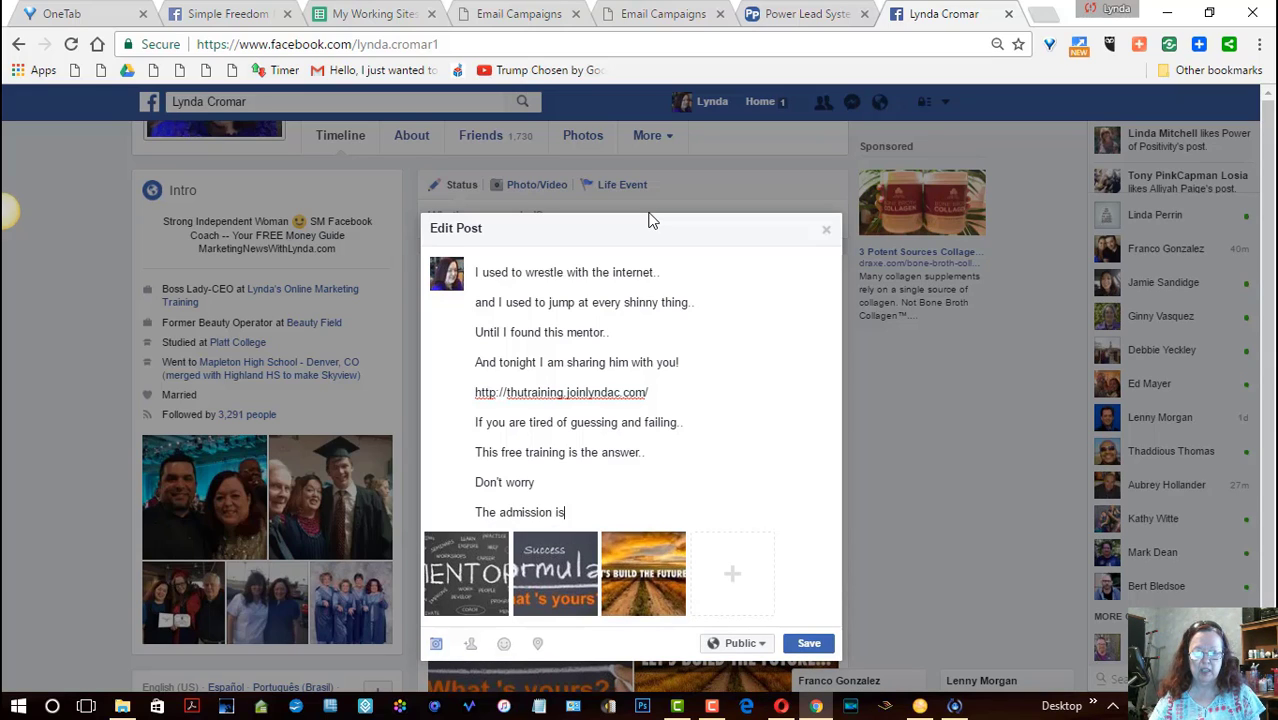
text(onl)
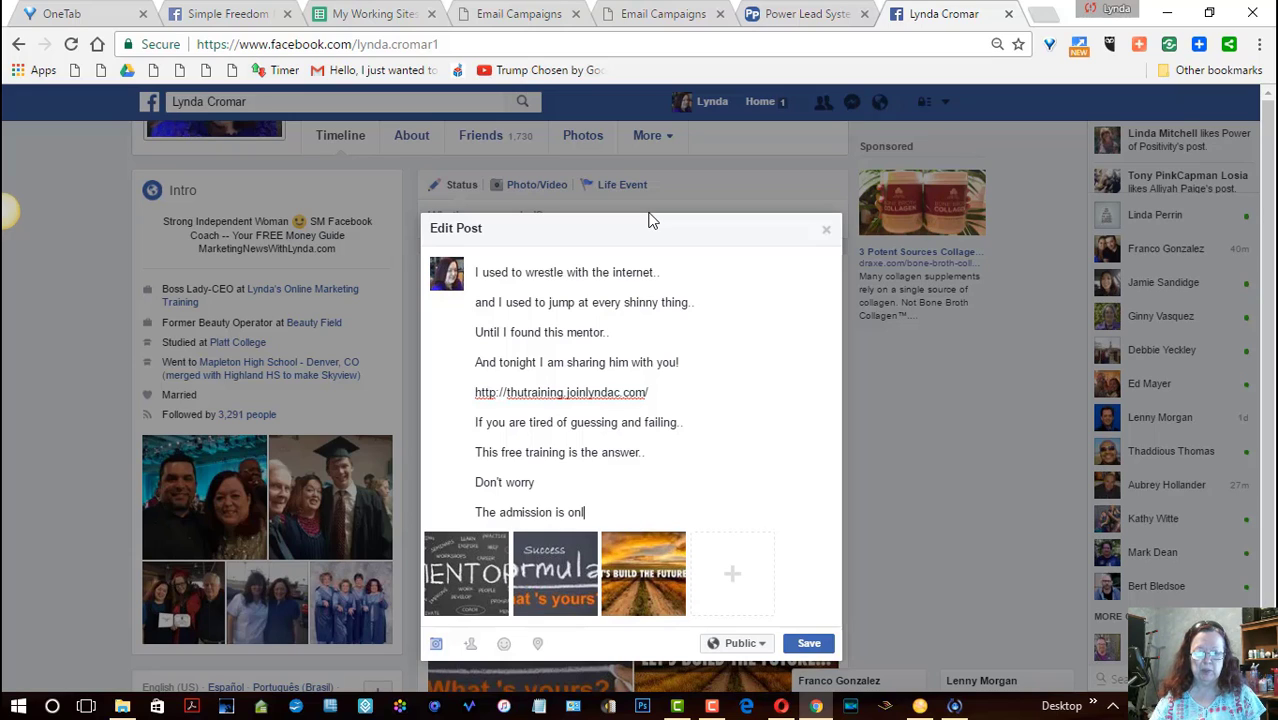
text(y your good e)
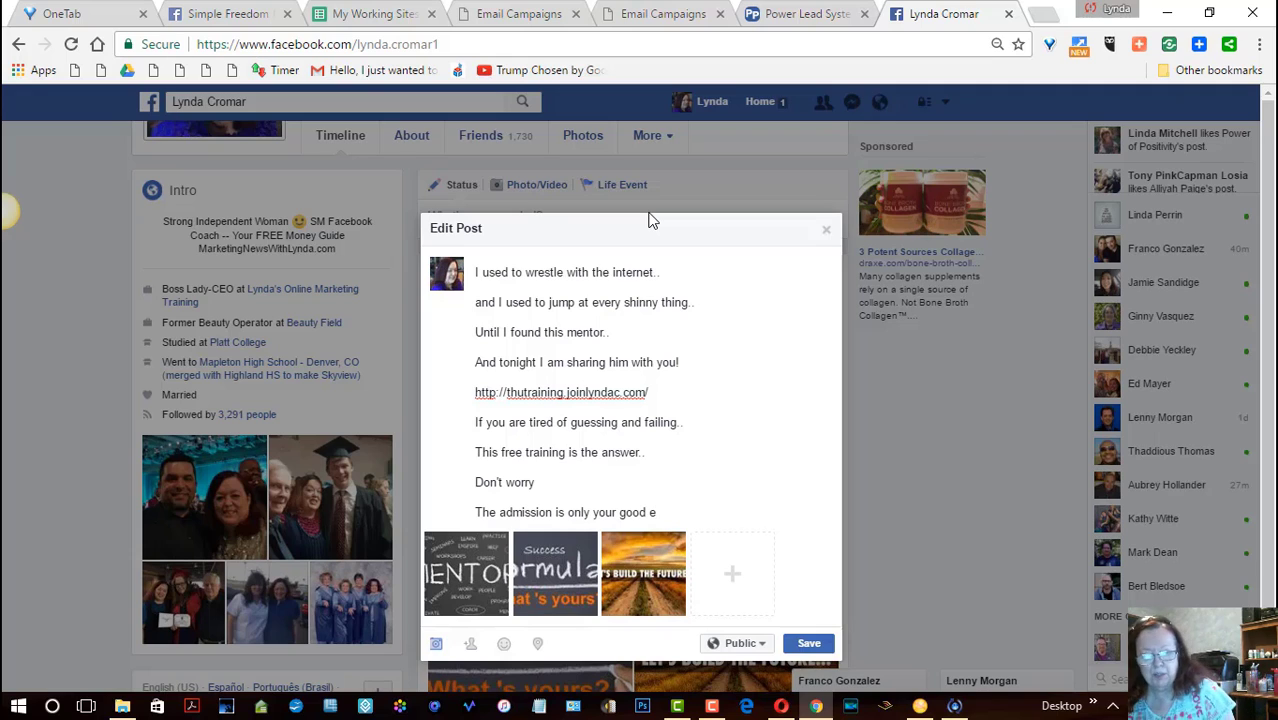
text(-mail)
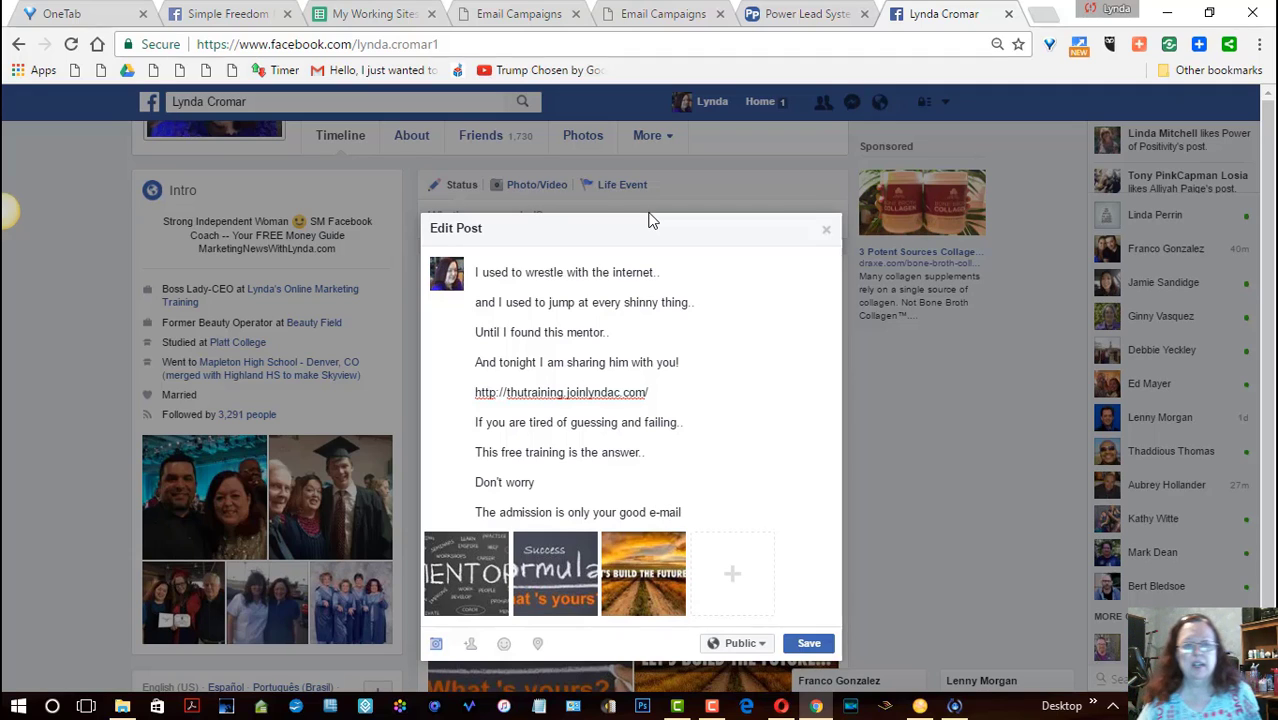
text(!)
key(Return)
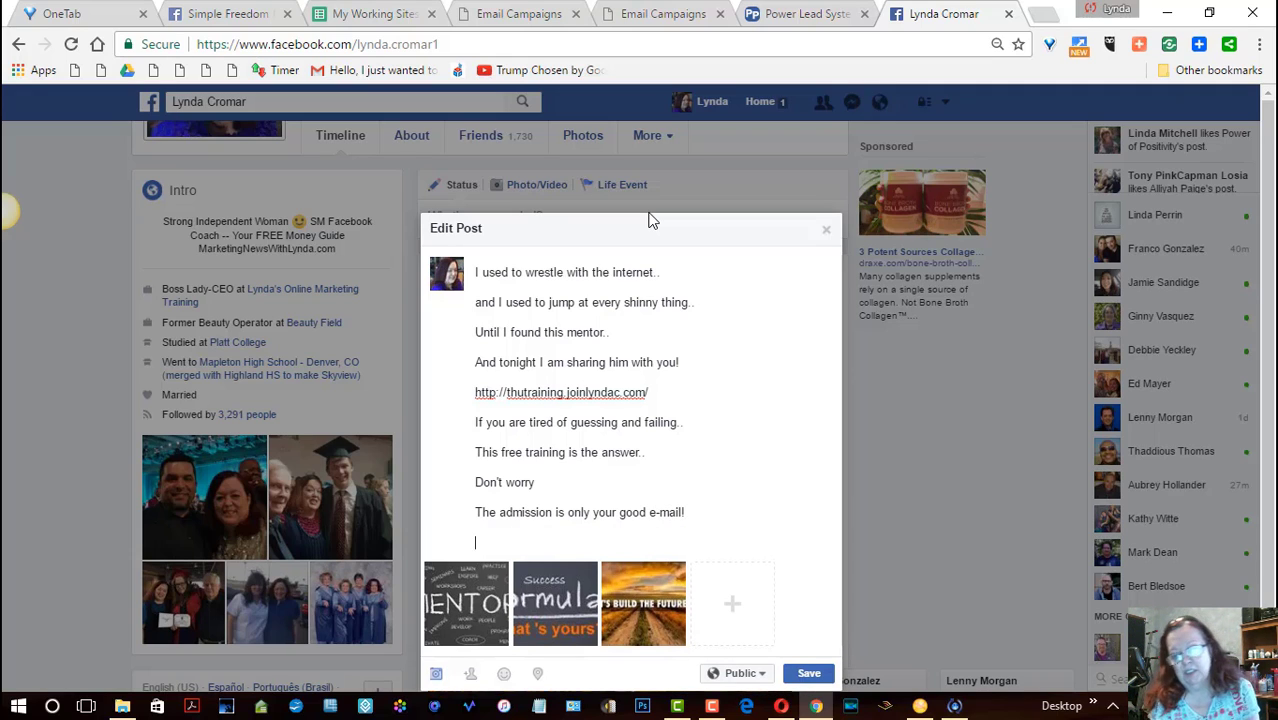
text(http://thutraining.joinlyndac.com/)
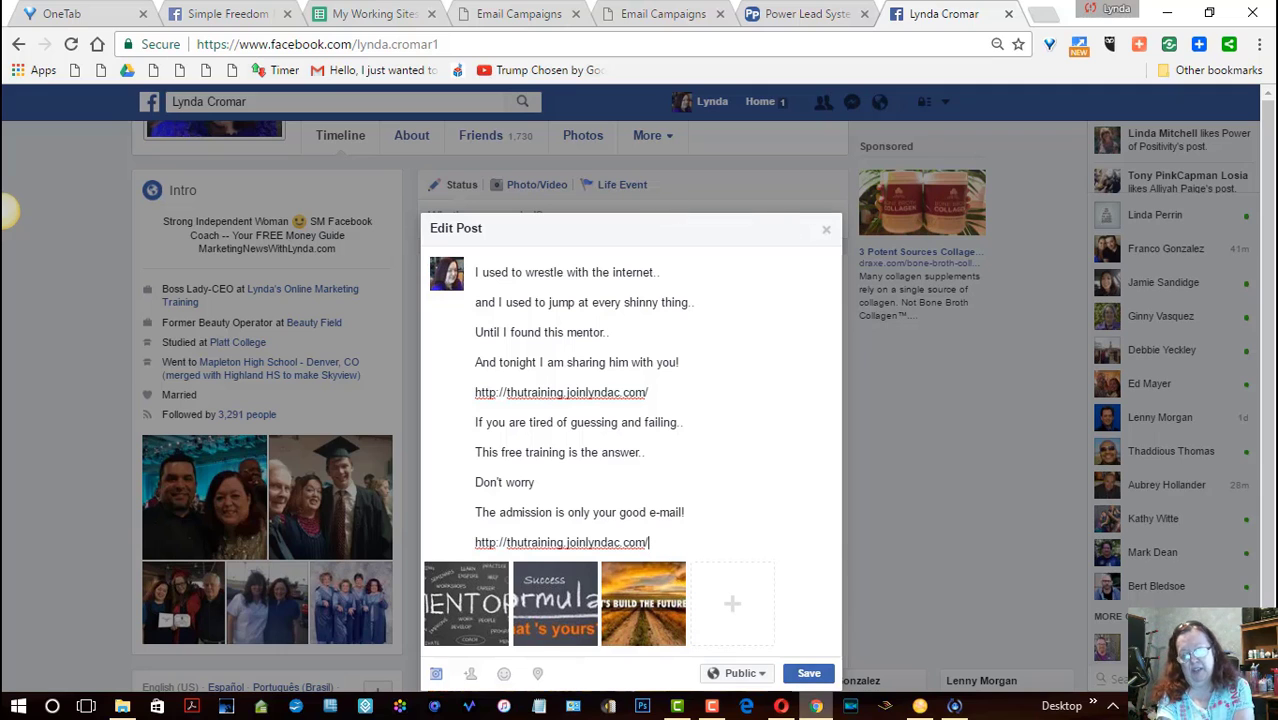
Step: Save the edited caption and like the updated three-photo post on the timeline
click(809, 676)
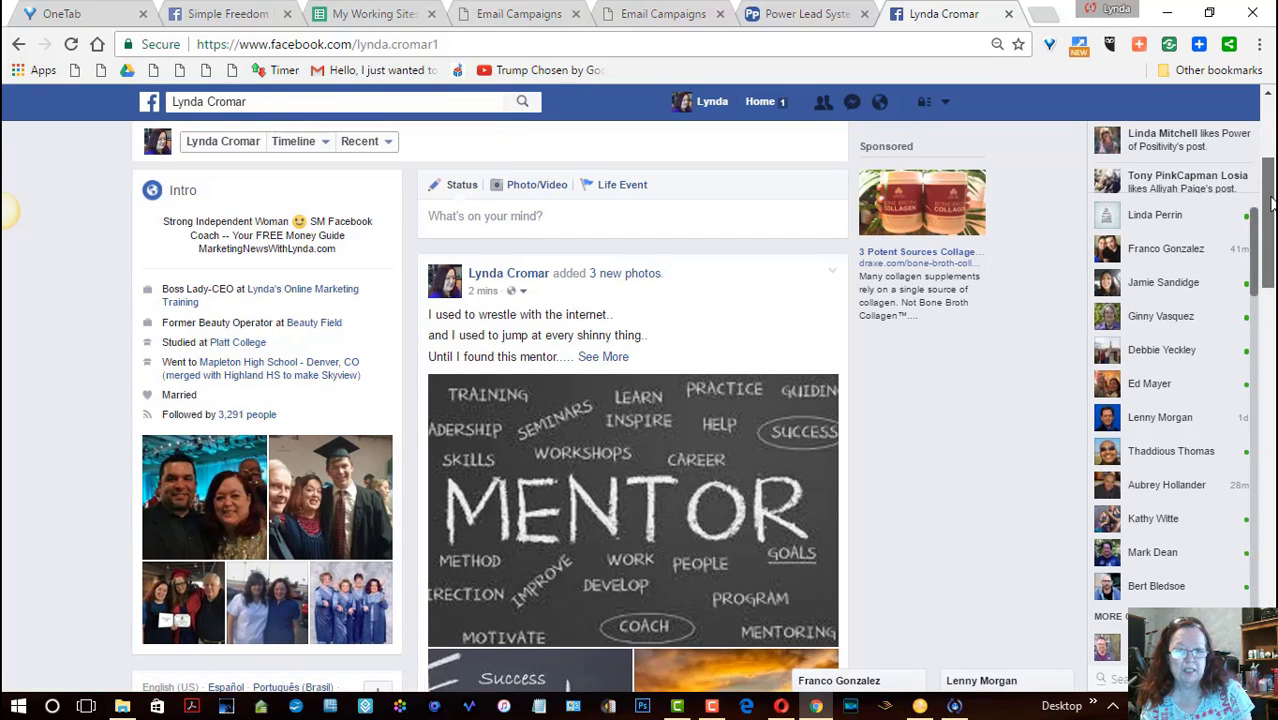
scroll(1272, 203, down, 1)
scroll(1272, 203, down, 3)
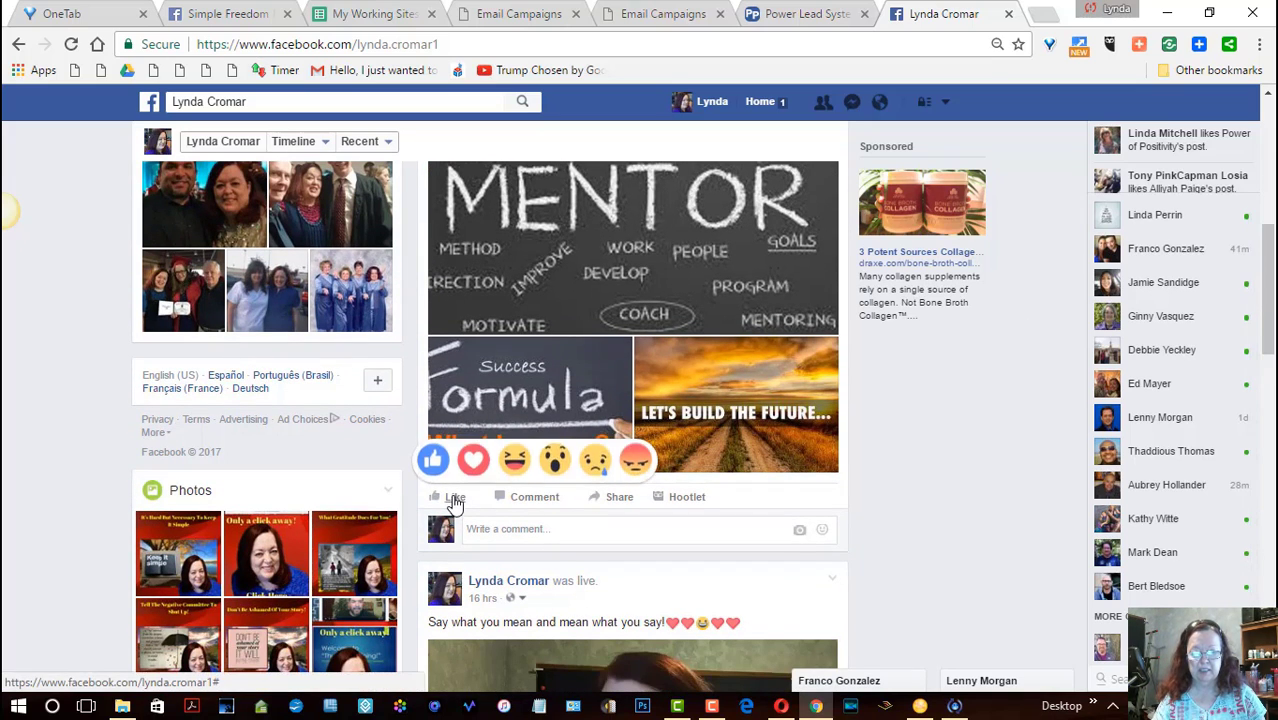
click(451, 497)
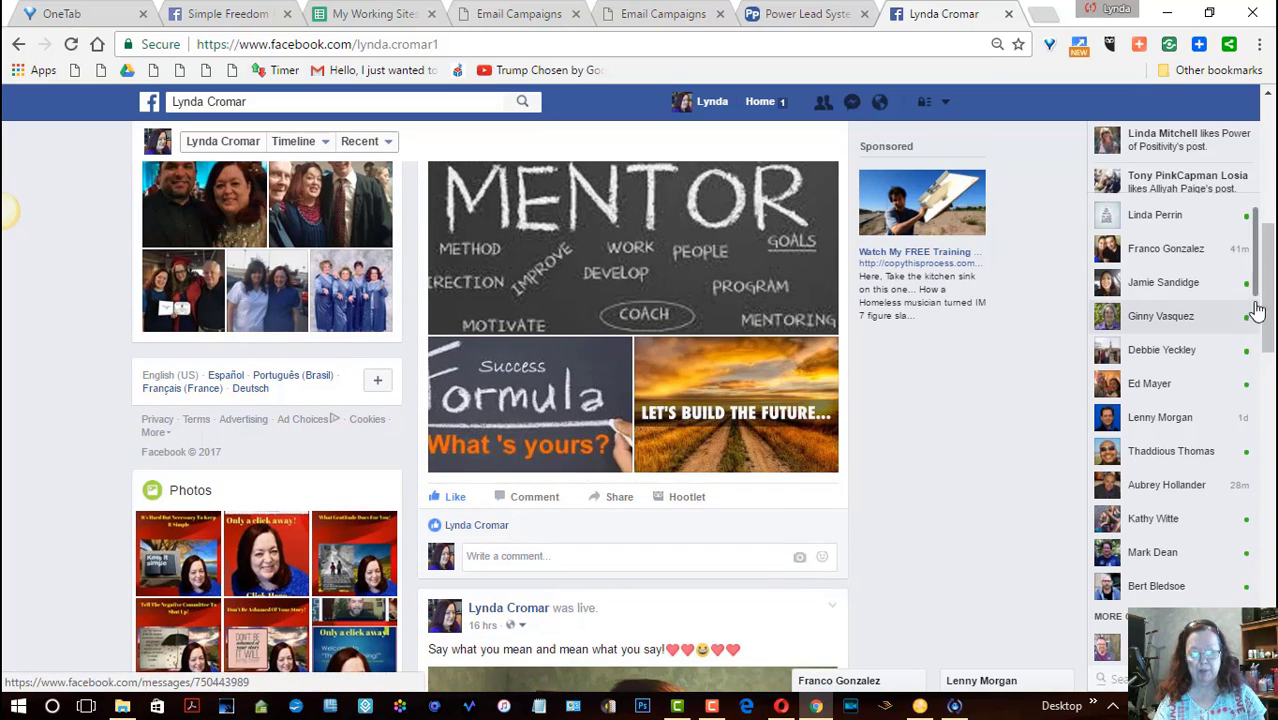
scroll(1272, 293, up, 3)
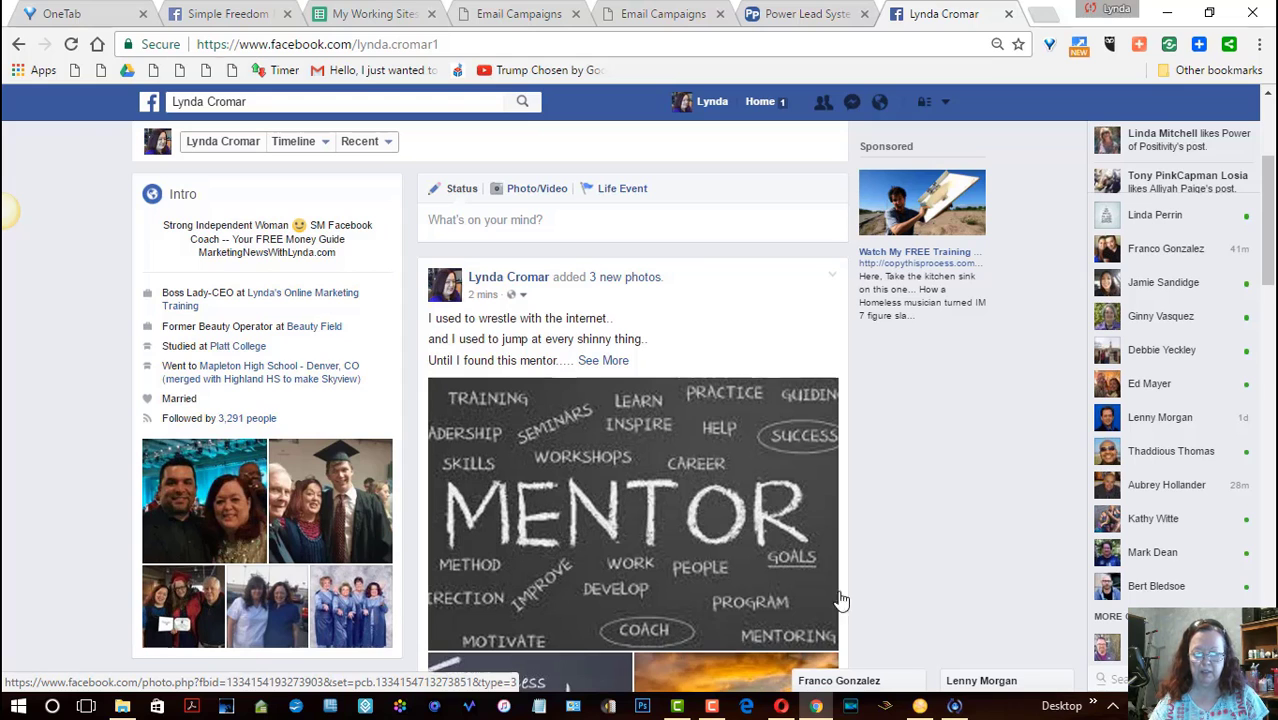
drag(1270, 260, 1267, 288)
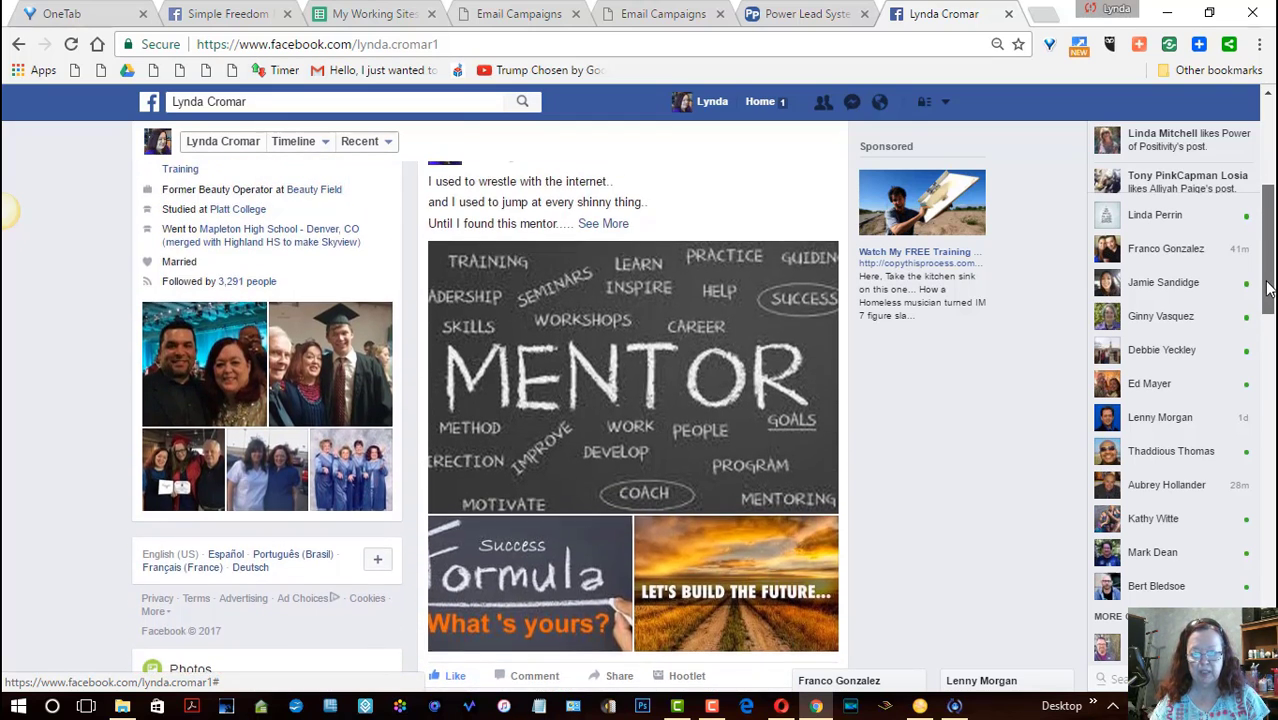